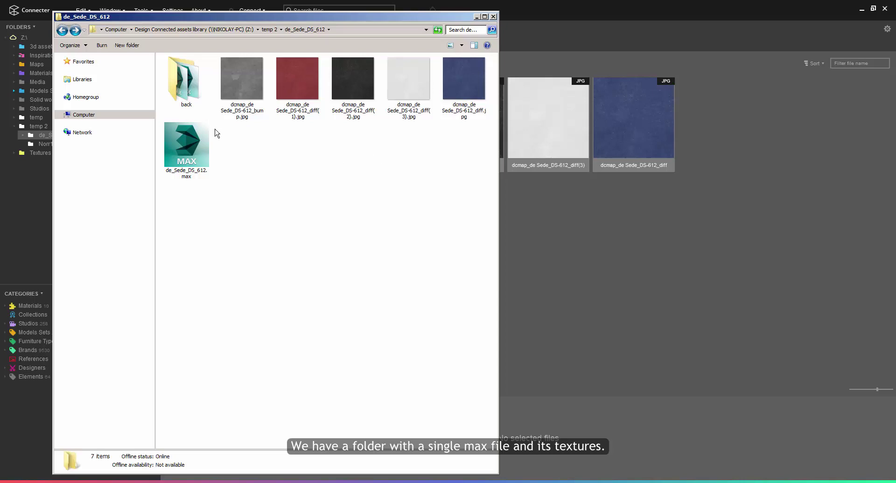
- Select de_Sede_DS_612.max and reveal the folder path Z:\temp 2\de_Sede_DS_612
left_click(195, 143)
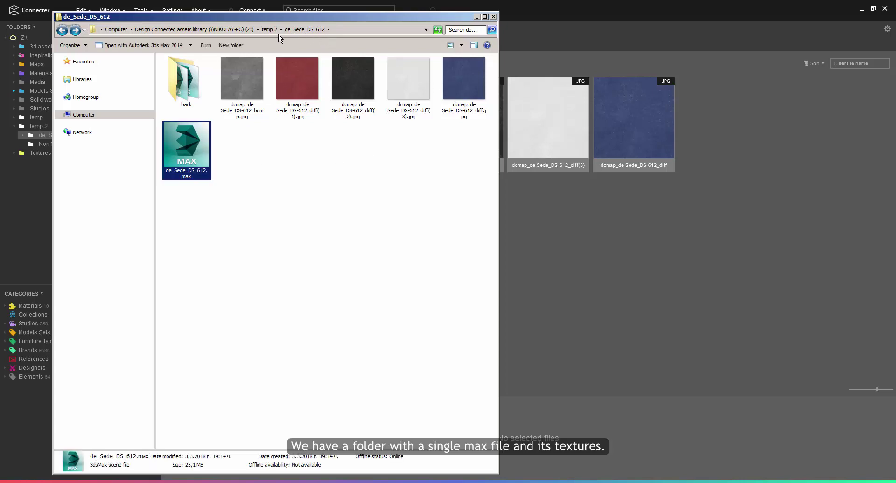
left_click(365, 30)
left_click(364, 30)
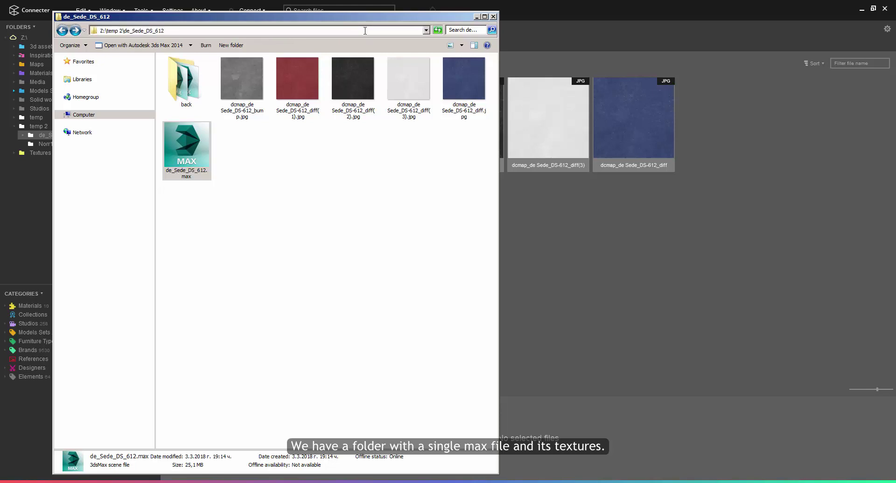
- In Connecter, view details of the max scene and its bump, diff(1) and diff(2) textures
left_click(553, 203)
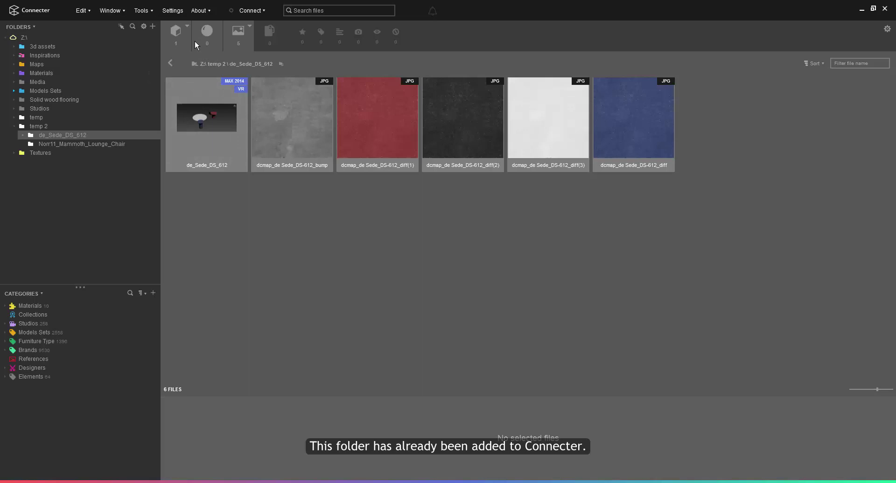
left_click(192, 124)
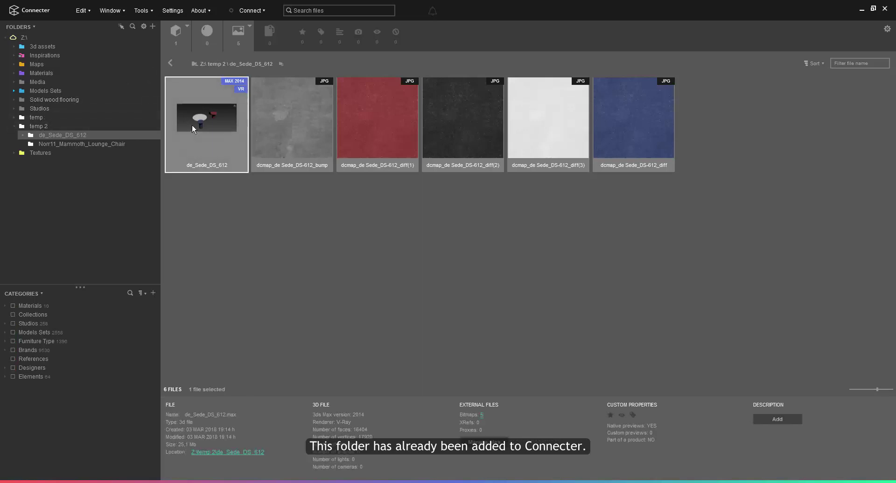
left_click(280, 127)
left_click(394, 127)
left_click(497, 133)
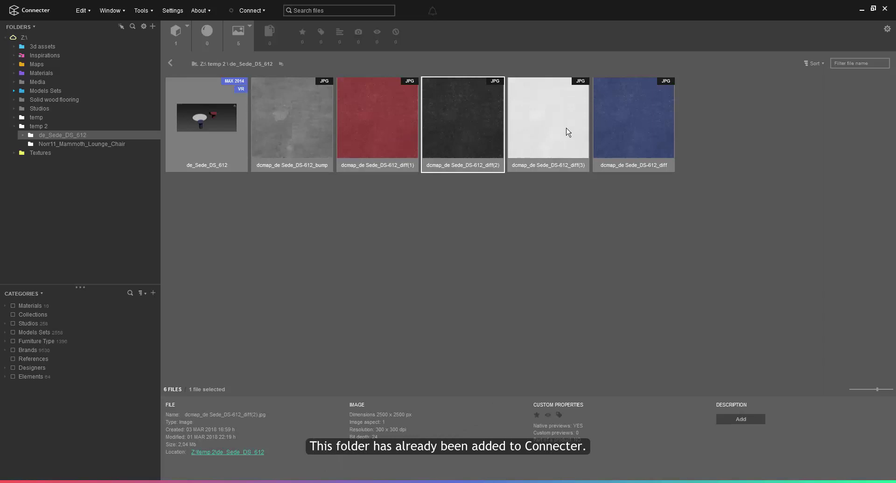
left_click(213, 119)
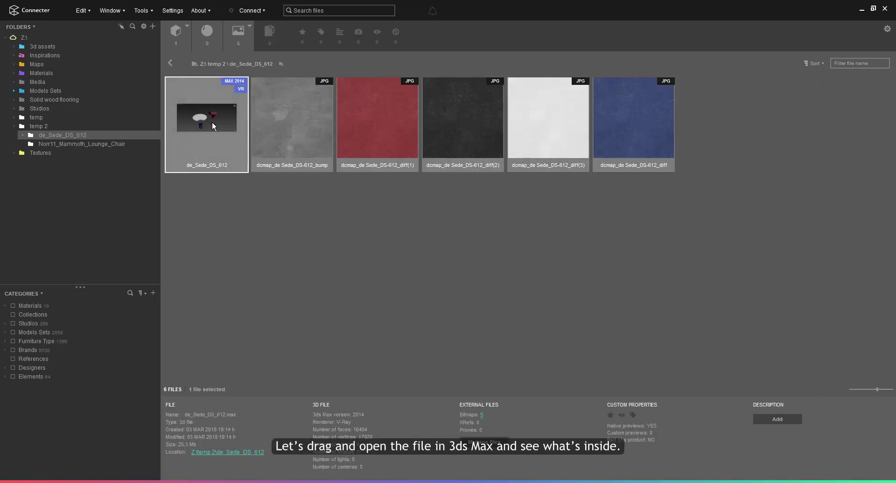
- Open de_Sede_DS_612.max in 3ds Max and select the blue, red and dark tables
left_click_drag(212, 123, 567, 352)
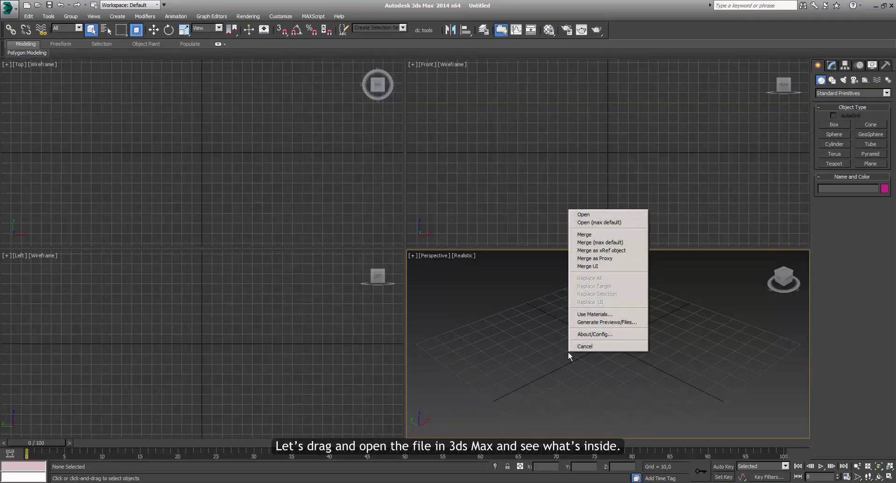
left_click(595, 218)
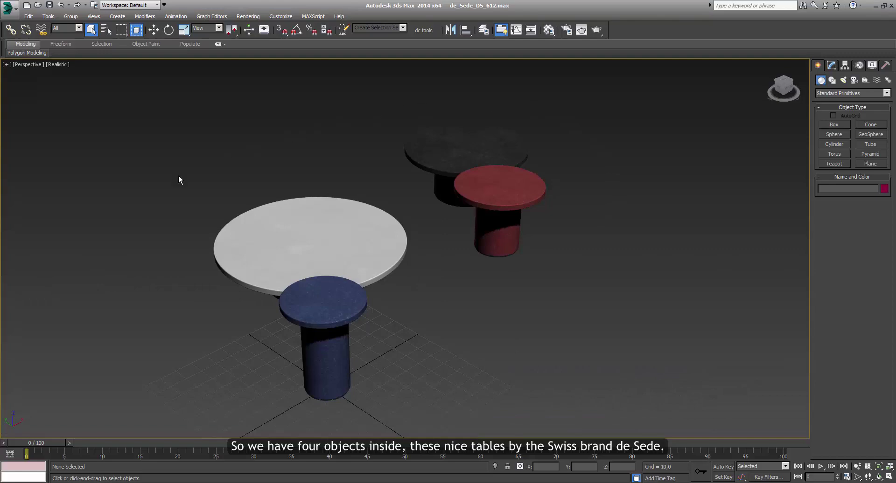
left_click(320, 310)
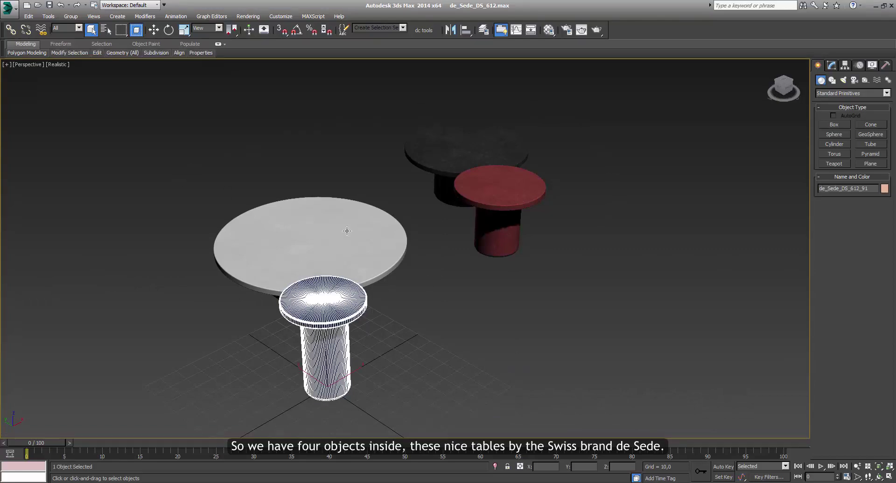
left_click(502, 206)
left_click(486, 161)
- Check the table names de_Sede_DS_612_91 through _94 in the Select From Scene list
key("h")
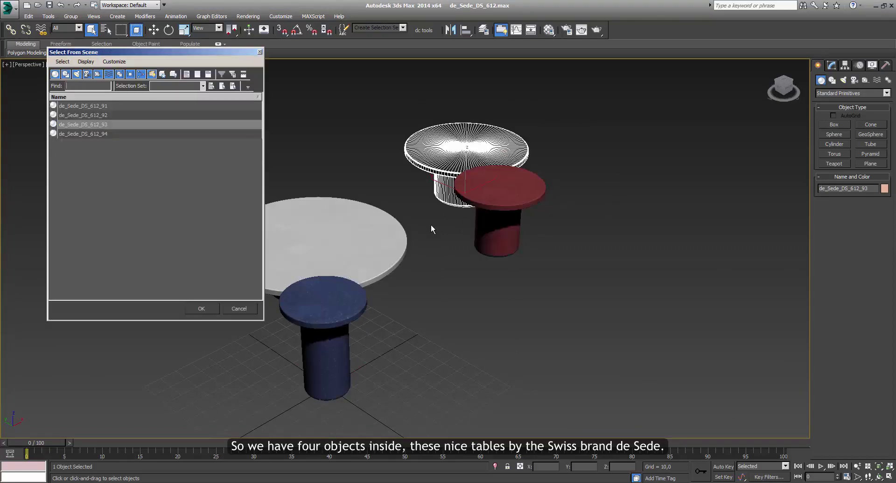
left_click(116, 106)
left_click(116, 114)
left_click(116, 124)
left_click(115, 133)
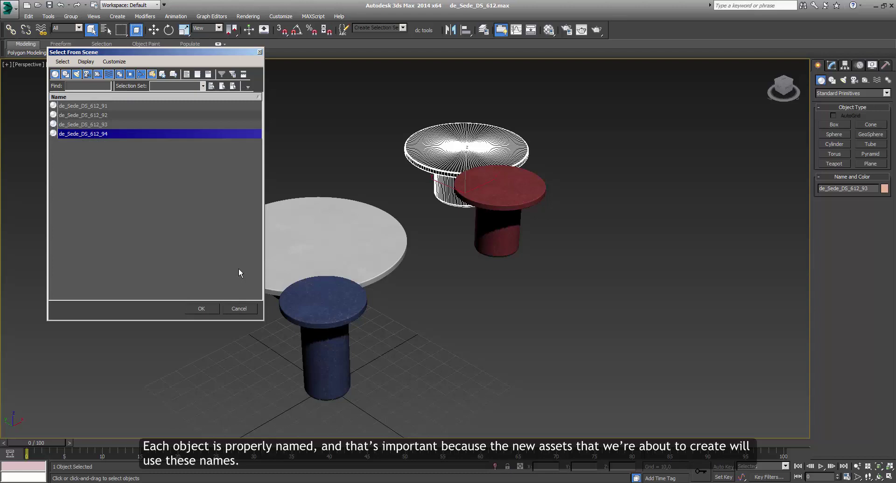
left_click(240, 308)
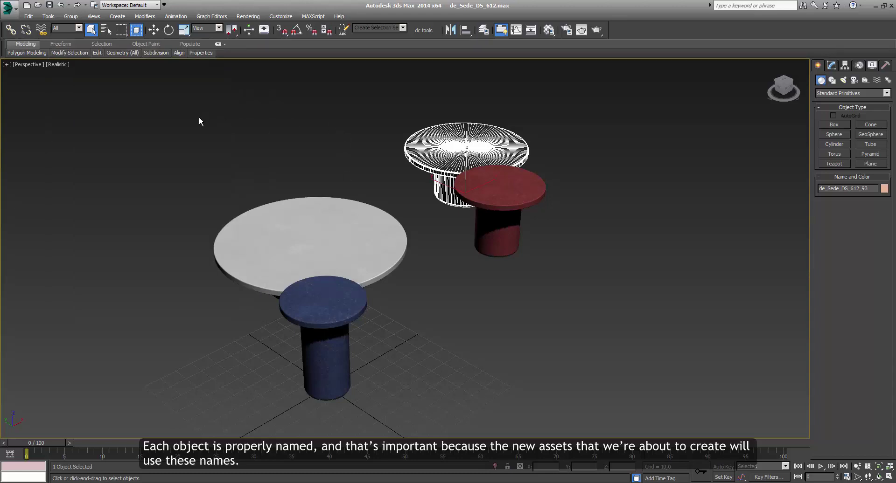
left_click(220, 167)
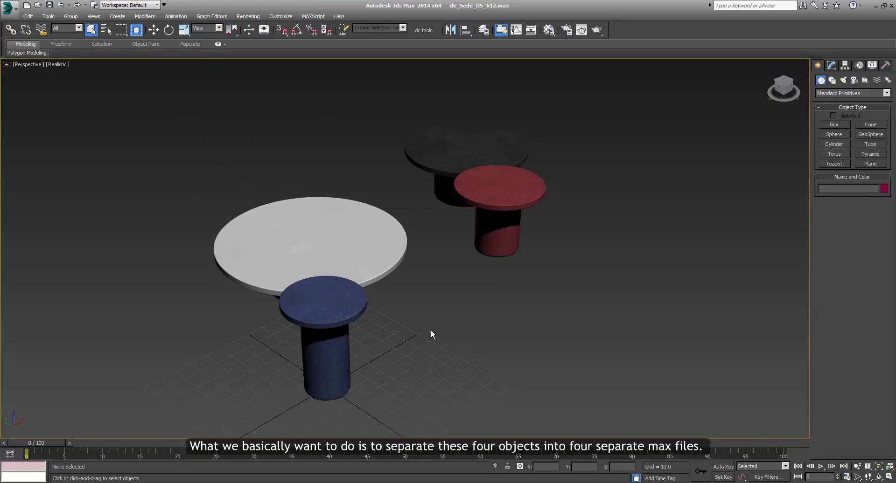
- From a lower side angle, pick the tables individually, then window-select all four
middle_click_drag(489, 286, 438, 281, "alt")
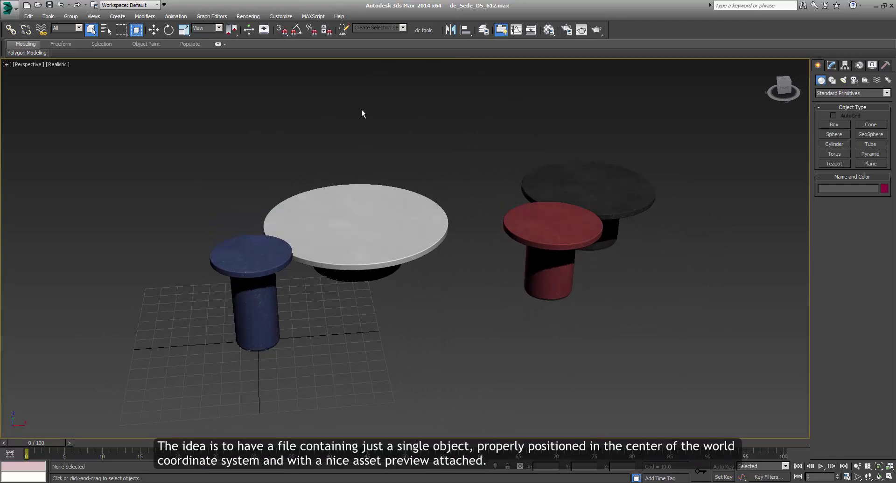
left_click_drag(160, 114, 655, 323)
left_click(655, 323)
left_click(272, 249)
left_click(357, 228)
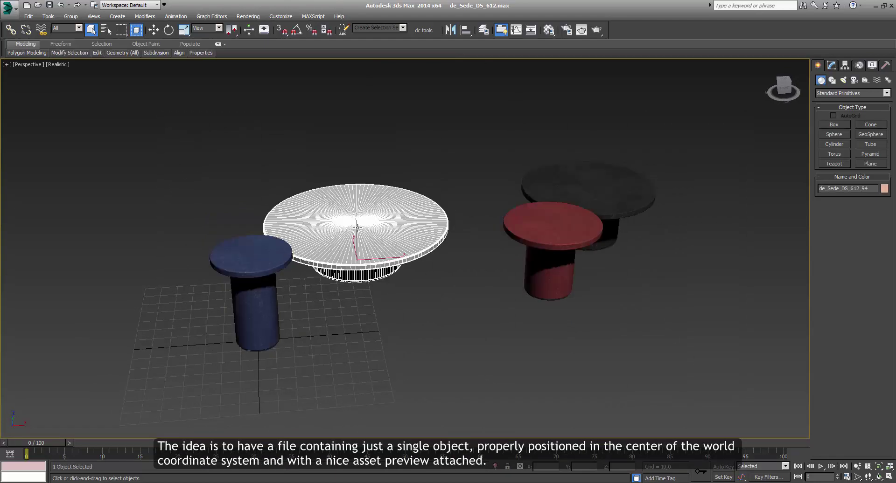
left_click(534, 241)
left_click(569, 194)
left_click(560, 226)
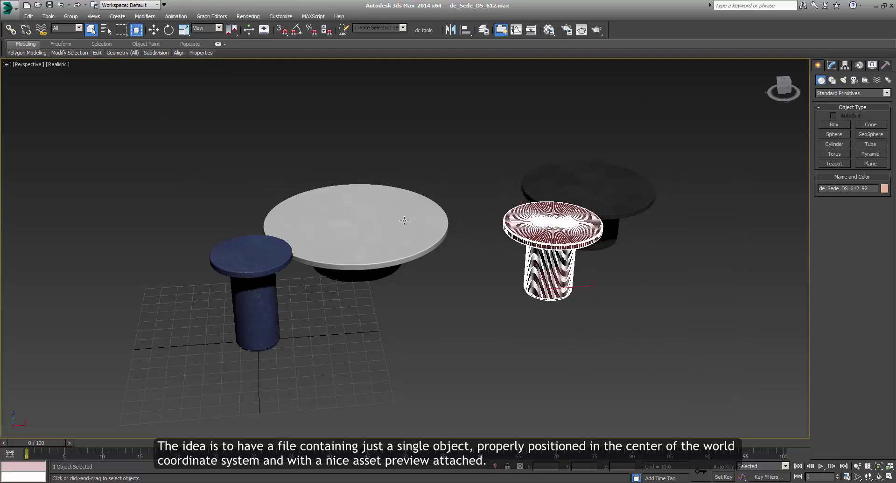
left_click(392, 159)
left_click_drag(632, 310, 714, 390)
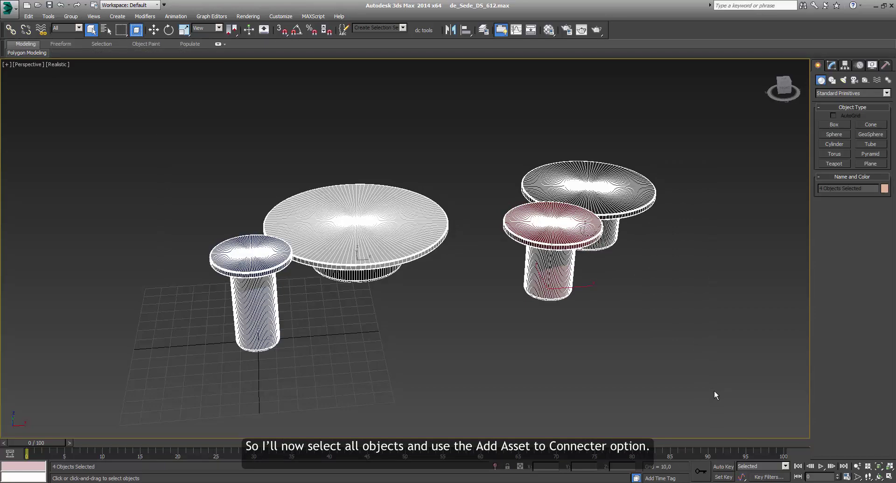
- Open Add Asset(s) to Connecter from the selection's right-click quad menu
right_click(378, 235)
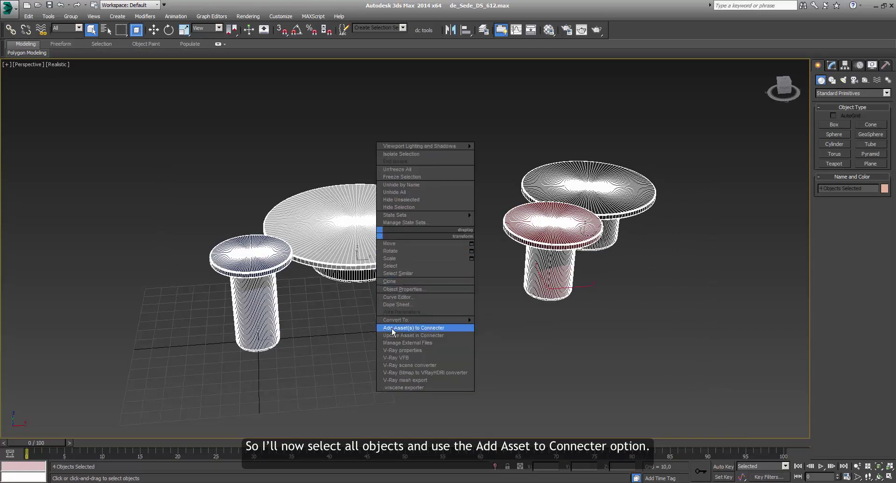
left_click(445, 328)
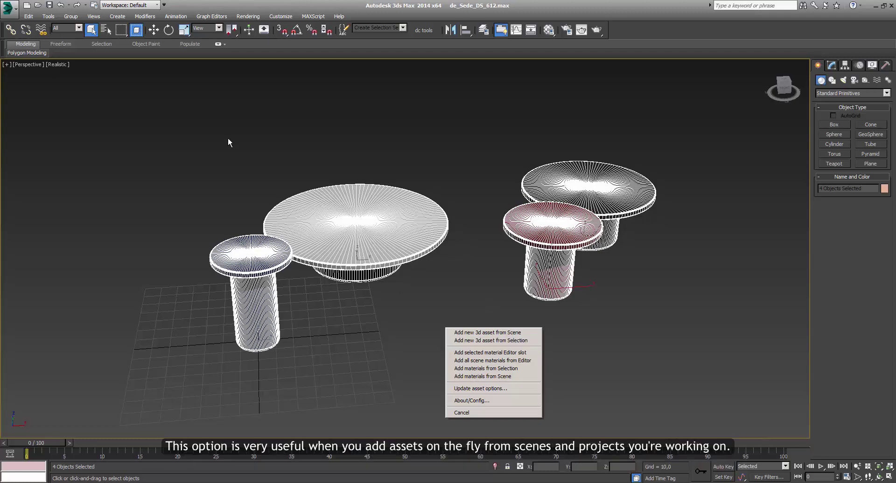
- Draw two boxes on the left side of the scene, upper-left and lower-left
left_click(208, 180)
left_click(834, 125)
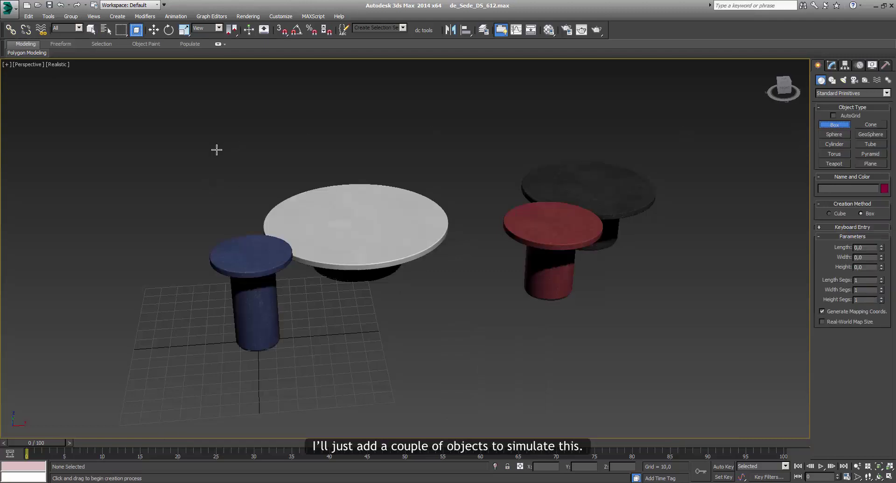
left_click_drag(213, 157, 166, 198)
left_click(168, 154)
left_click_drag(94, 274, 149, 334)
left_click(192, 254)
right_click(198, 237)
left_click(192, 218)
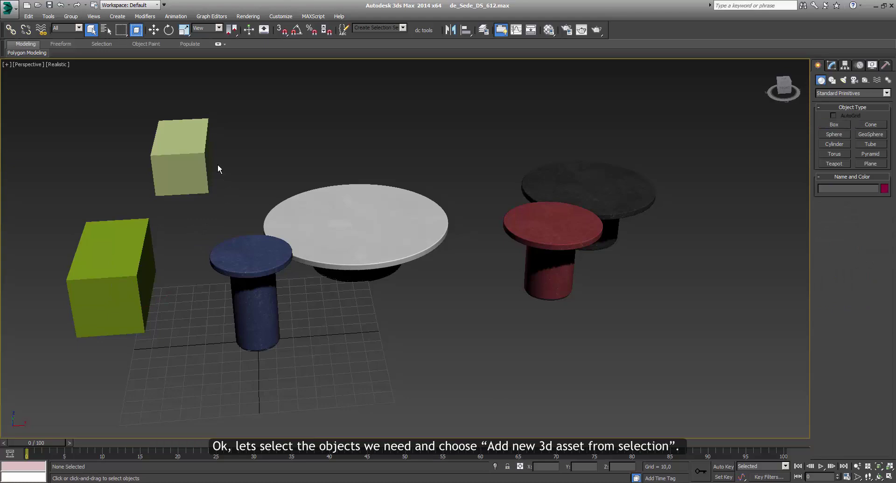
- Select the four tables and choose Connecter's Add new 3d asset from Selection
left_click_drag(449, 322, 725, 340)
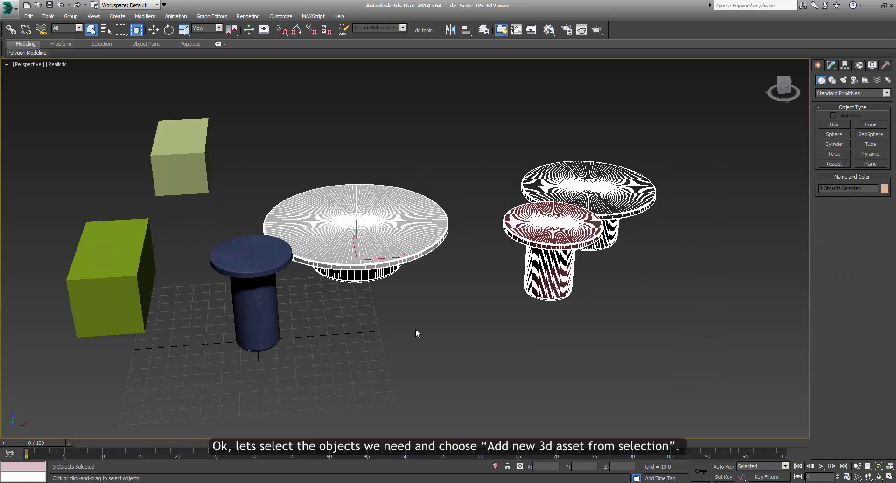
left_click(246, 296, "ctrl")
right_click(283, 226)
left_click(317, 318)
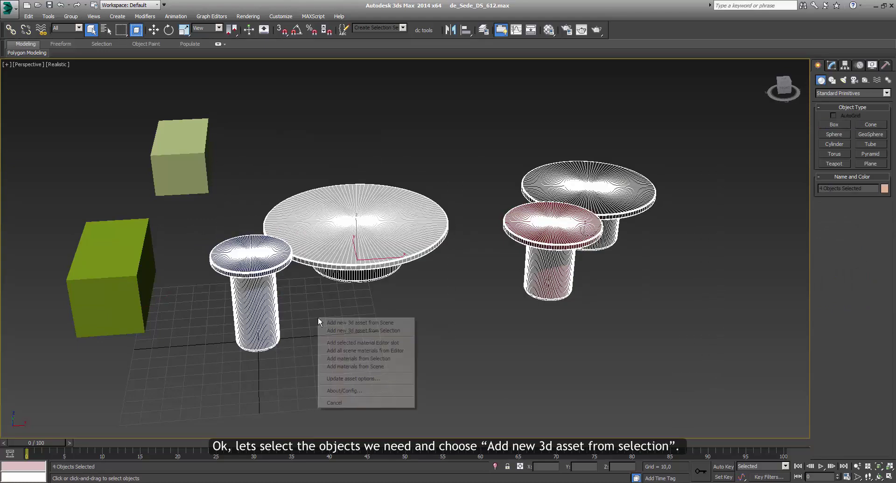
left_click(365, 332)
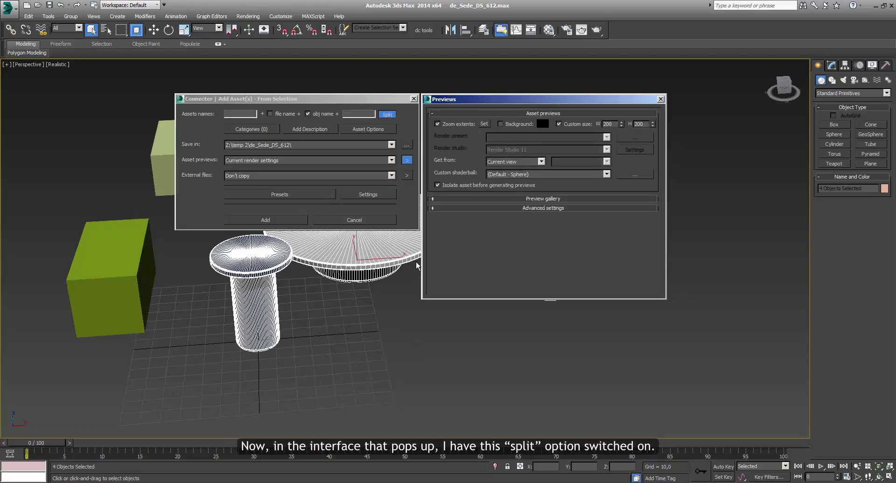
- Toggle Split off and back on, keeping obj name for per-asset naming
left_click(388, 115)
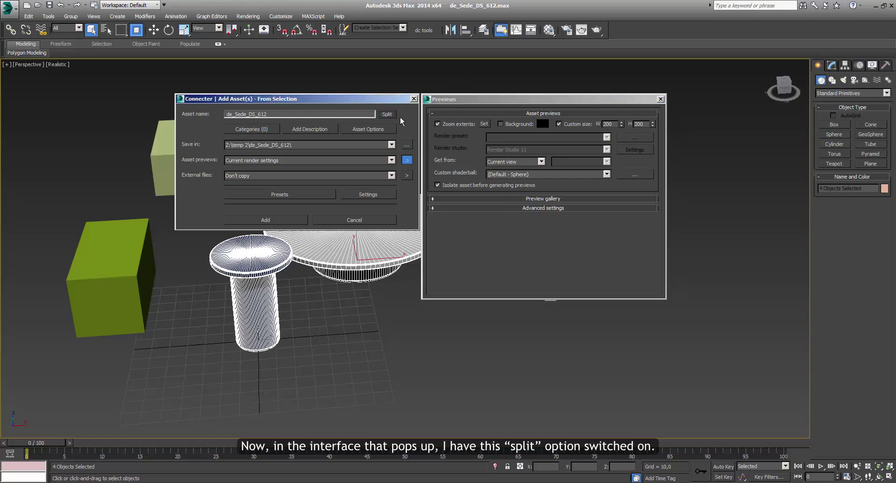
left_click_drag(371, 100, 396, 108)
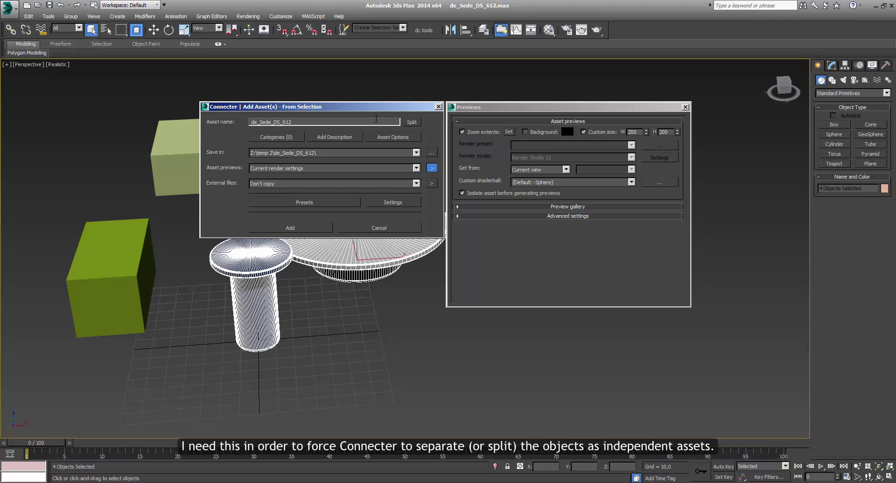
left_click(412, 122)
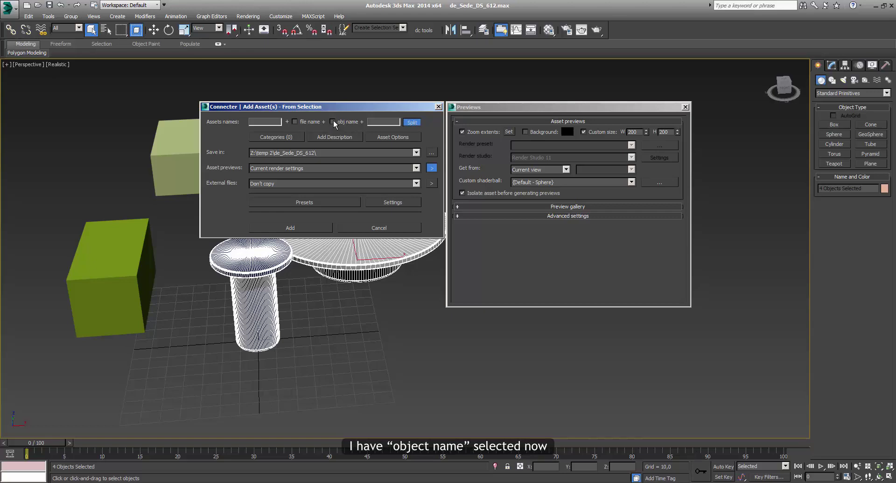
- Reopen Add new asset from selection for all four tables with Split enabled
left_click(438, 106)
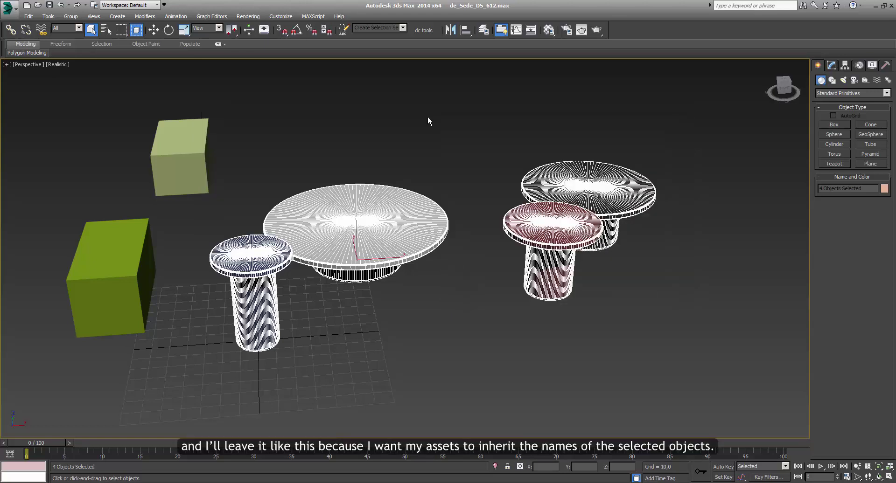
left_click(232, 252)
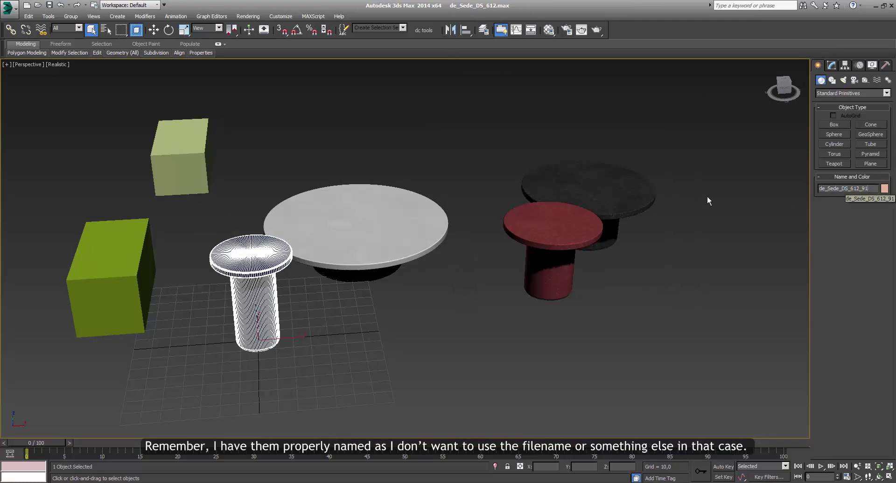
left_click_drag(688, 153, 214, 388)
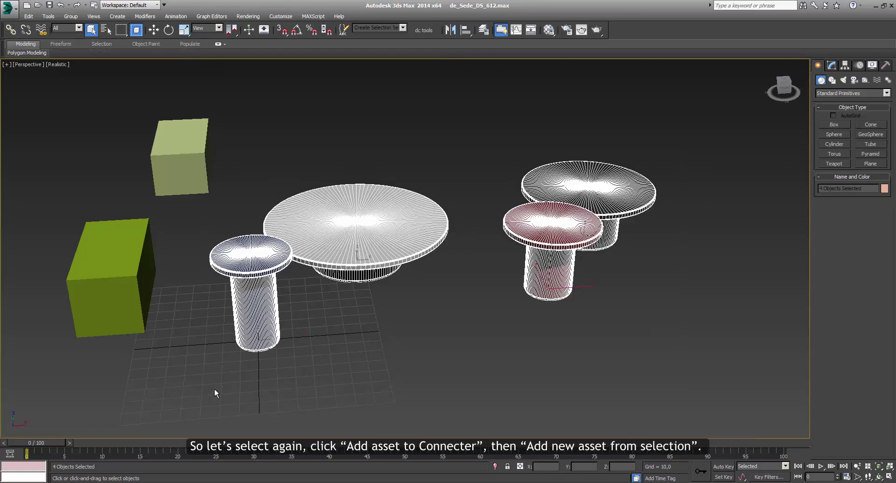
right_click(245, 257)
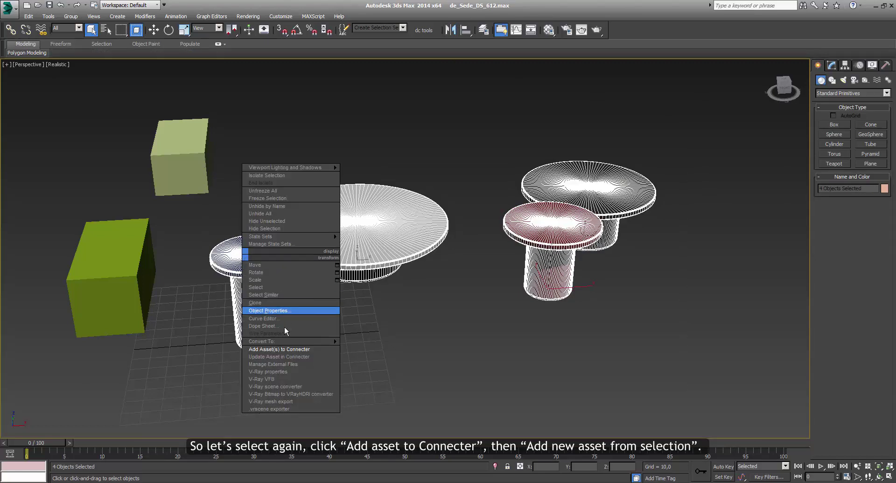
left_click(297, 353)
left_click(322, 363)
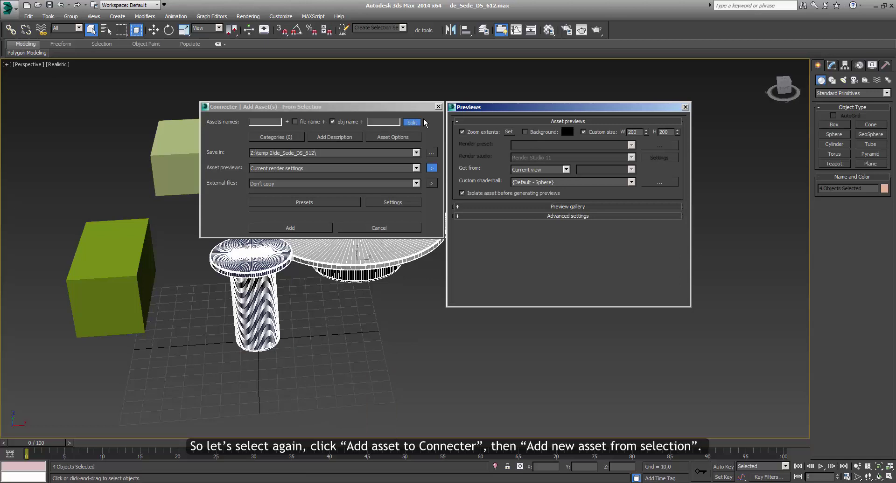
left_click(414, 122)
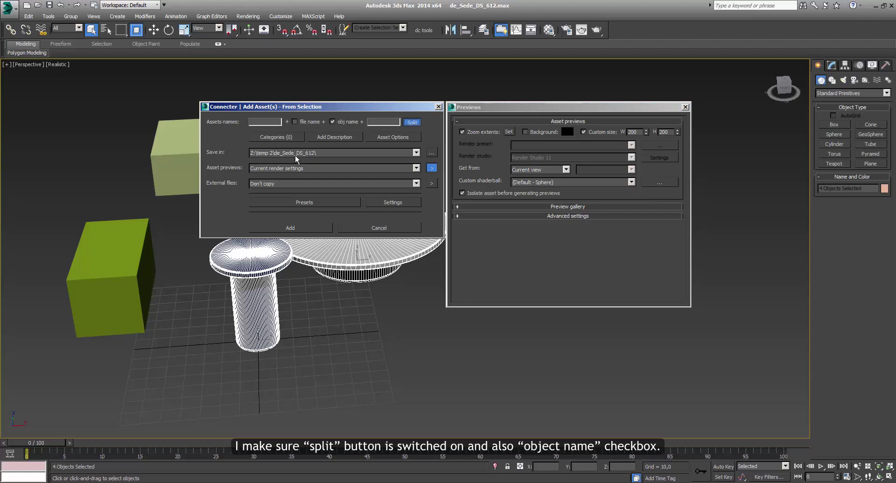
- Browse the Save in folder tree, expanding de_Sede_DS_612, and confirm it in Connecter
left_click(431, 153)
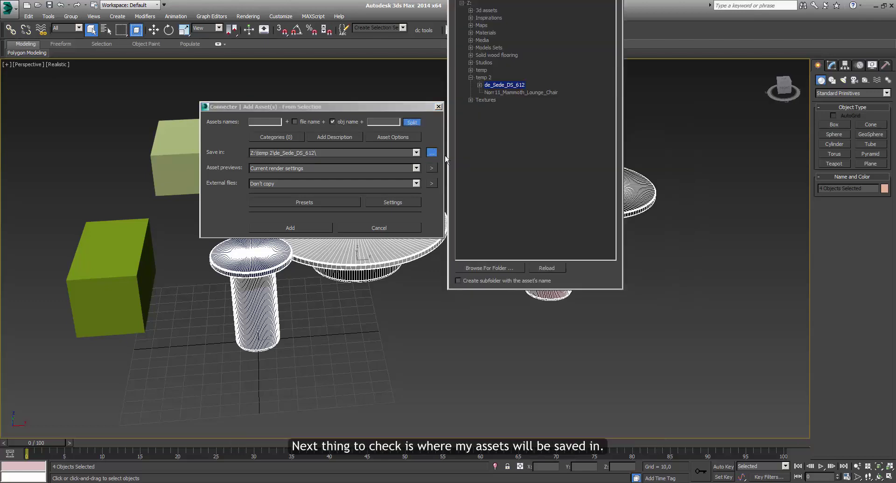
left_click_drag(414, 108, 431, 155)
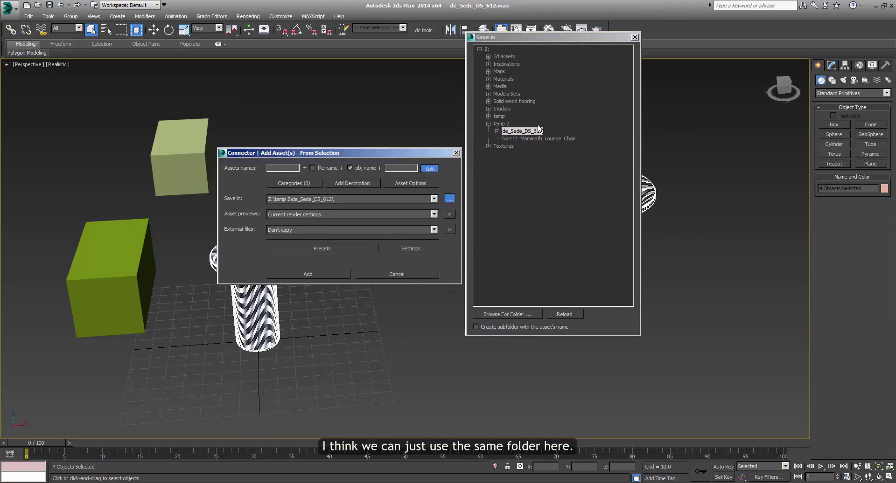
left_click(497, 131)
key("alt+Tab")
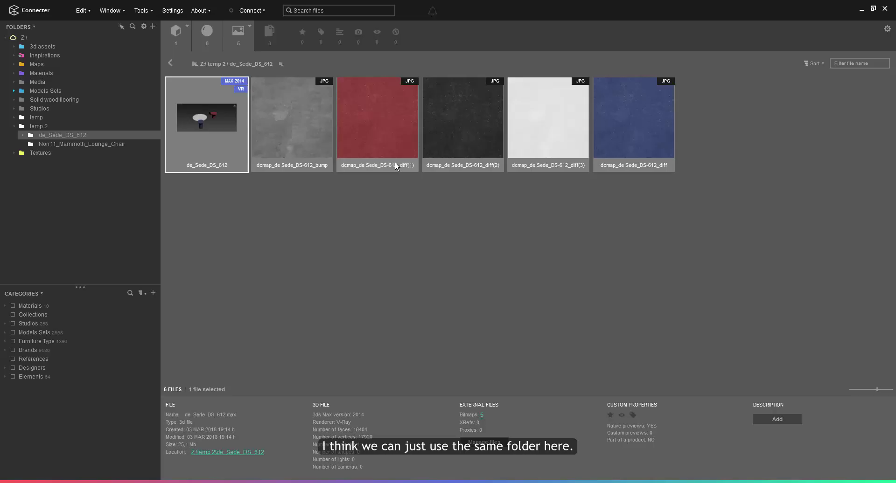
key("alt+Tab")
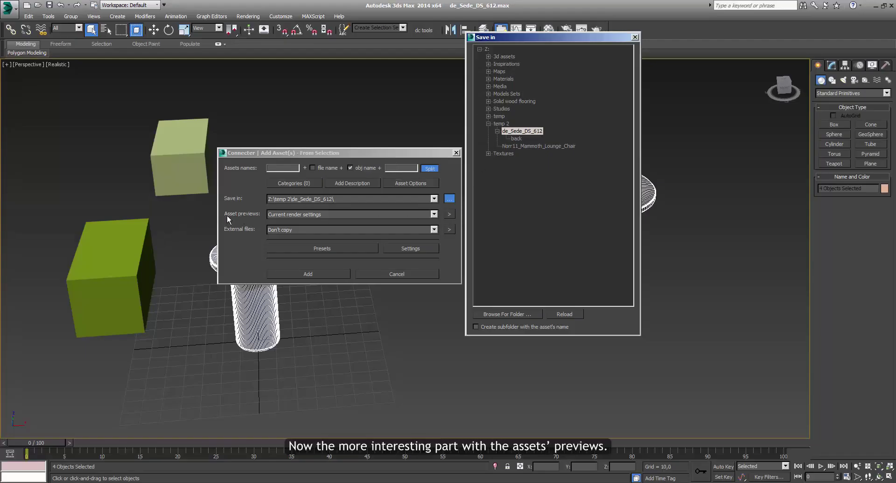
- Set Asset previews to Grab from viewport and turn off Zoom extents in extra settings
left_click(286, 215)
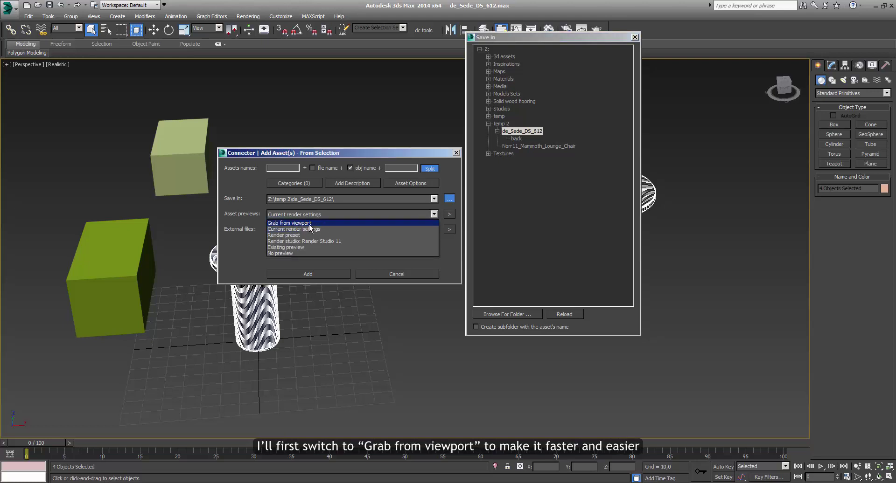
left_click(306, 223)
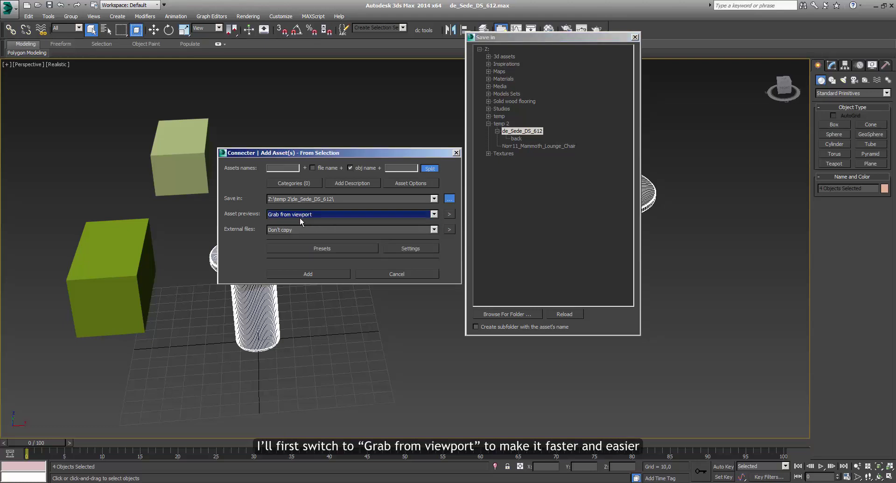
left_click(449, 214)
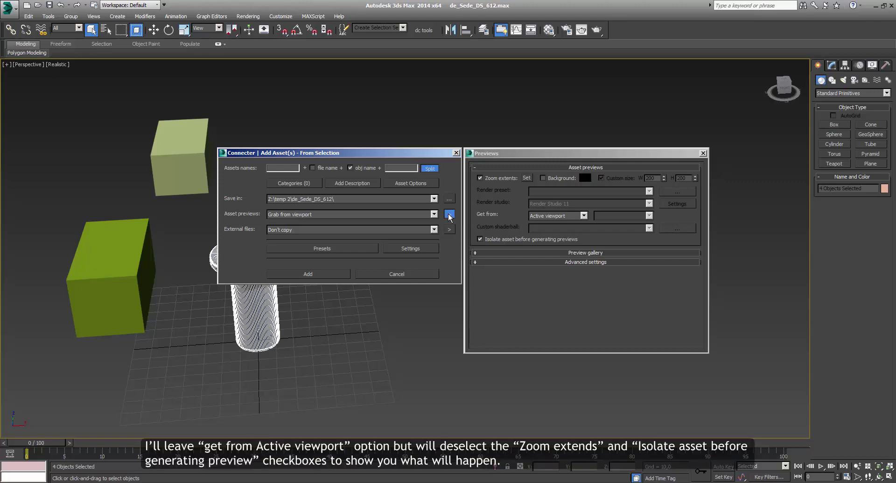
left_click(479, 179)
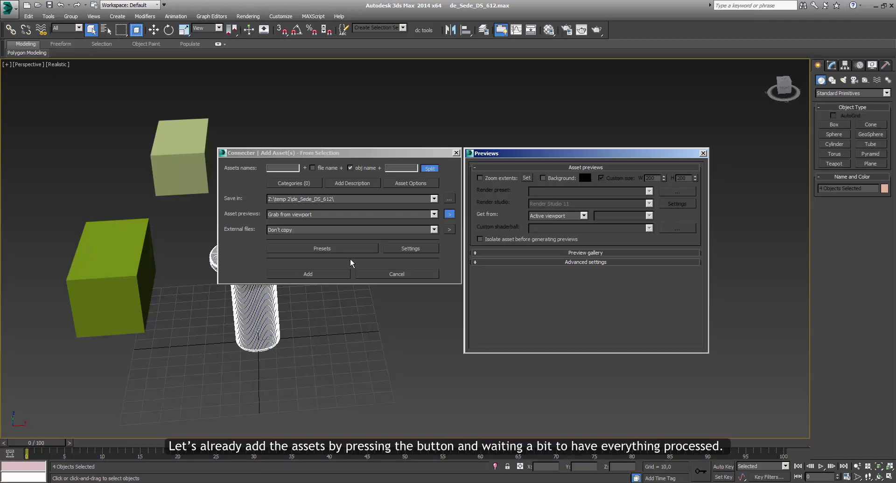
- Confirm adding the four tables as Connecter assets and let the saving finish
left_click(323, 273)
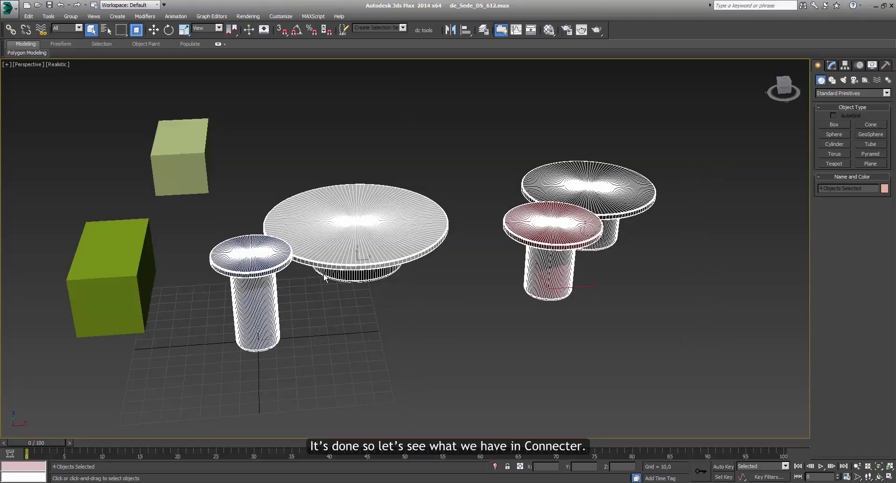
- Browse the new assets de_Sede_DS_612_91 through _94 in Connecter's de_Sede_DS_612 folder
key("alt+Tab")
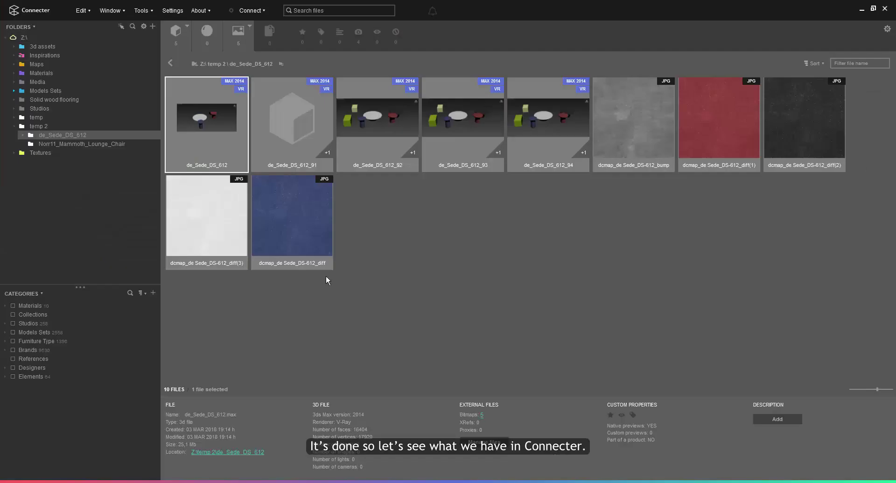
left_click(324, 119)
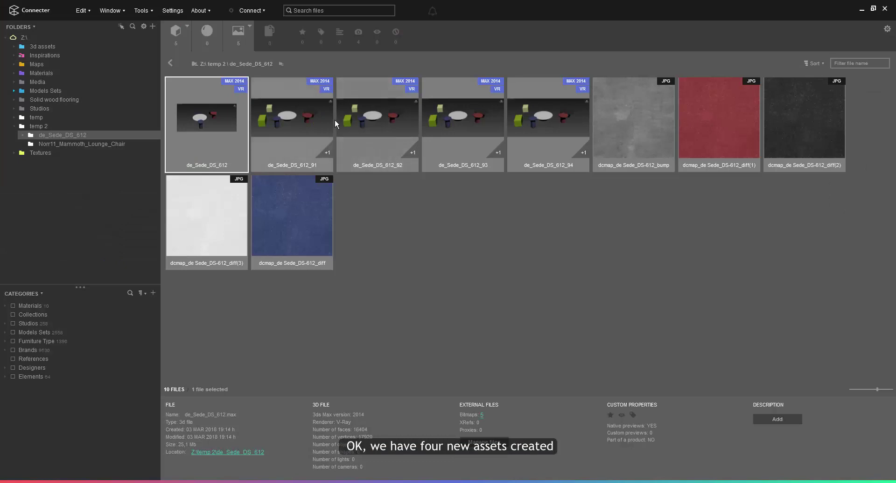
key("Right")
key("Right")
key("Right")
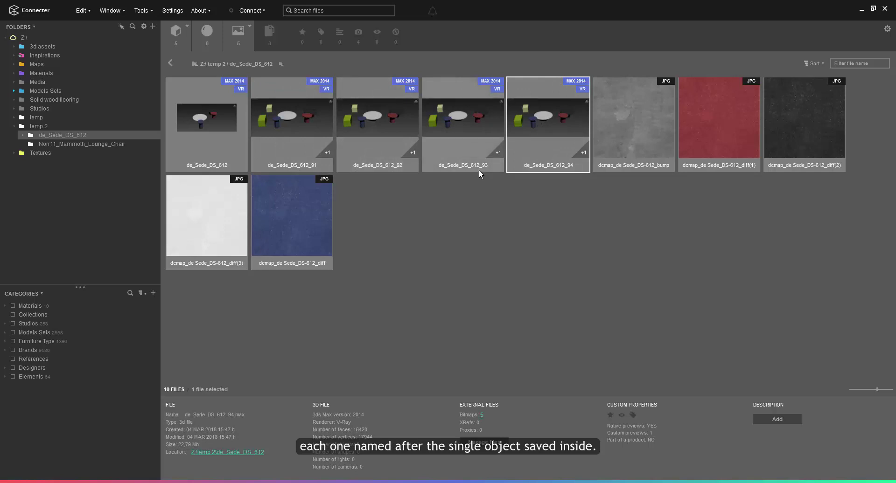
double_click(308, 123)
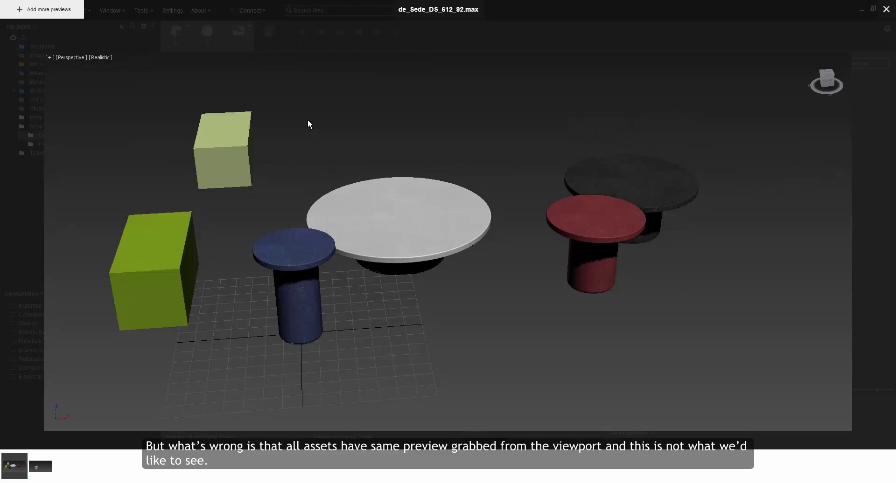
key("Right")
key("Right")
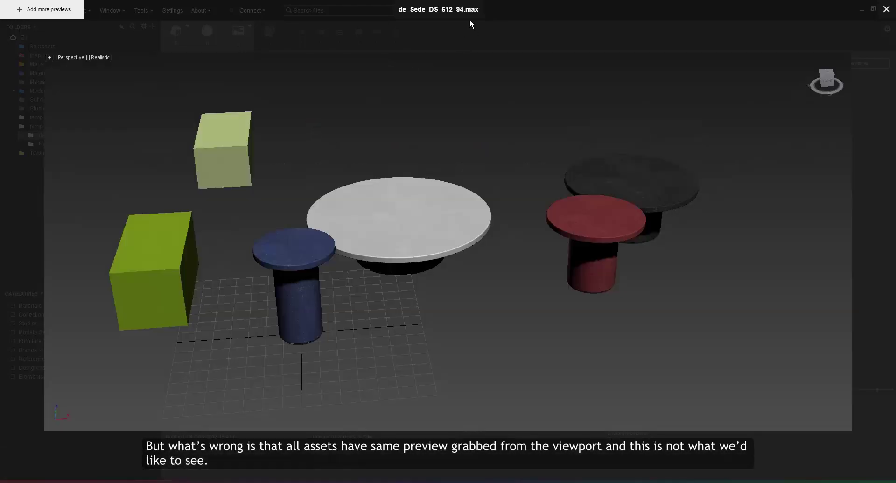
key("Left")
key("Left")
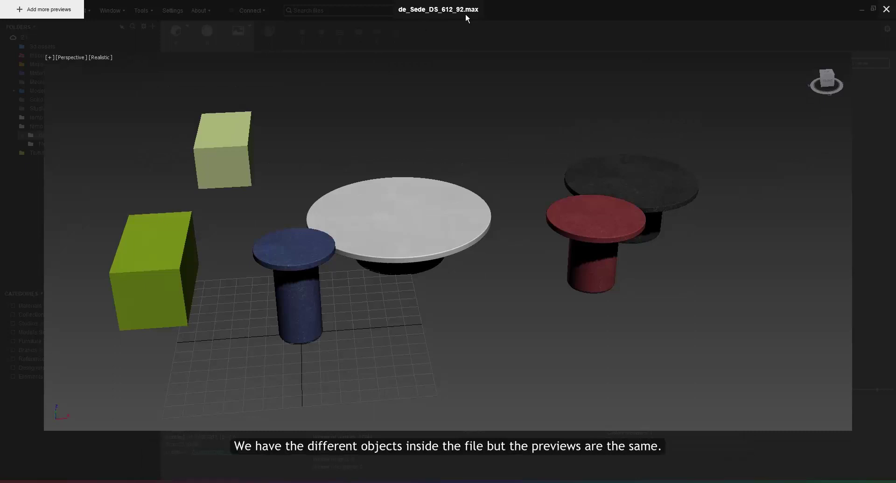
key("Escape")
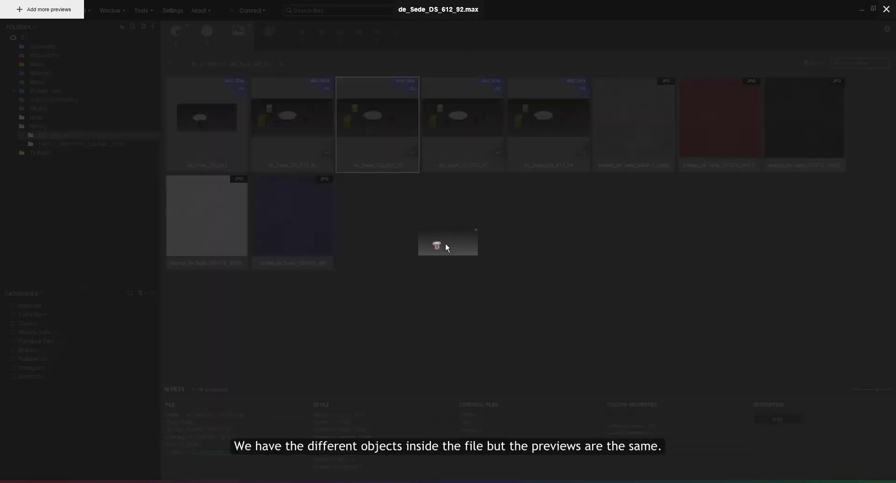
key("Right")
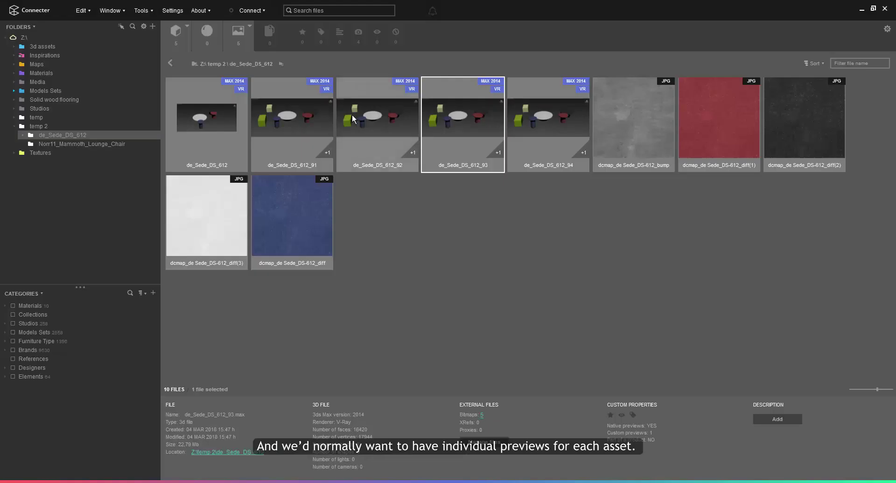
left_click(303, 115)
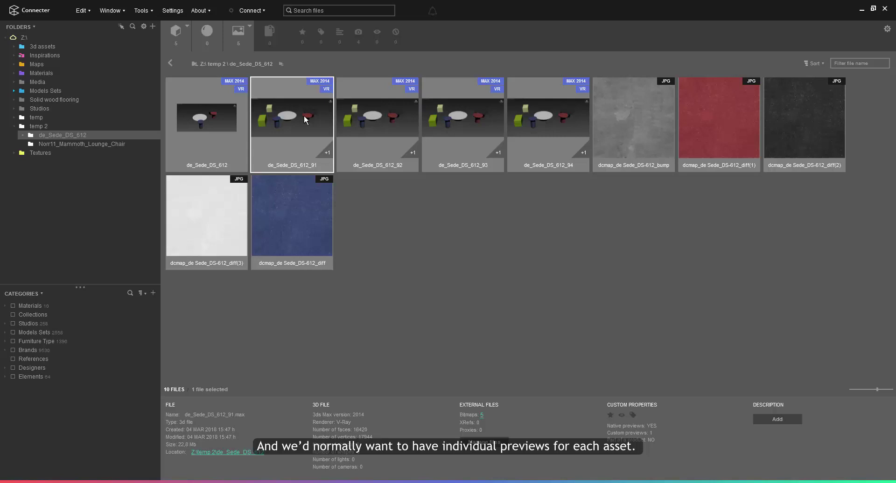
- Merge the de_Sede_DS_612_92 asset into the scene and place it in front of the tables
left_click_drag(351, 124, 422, 332)
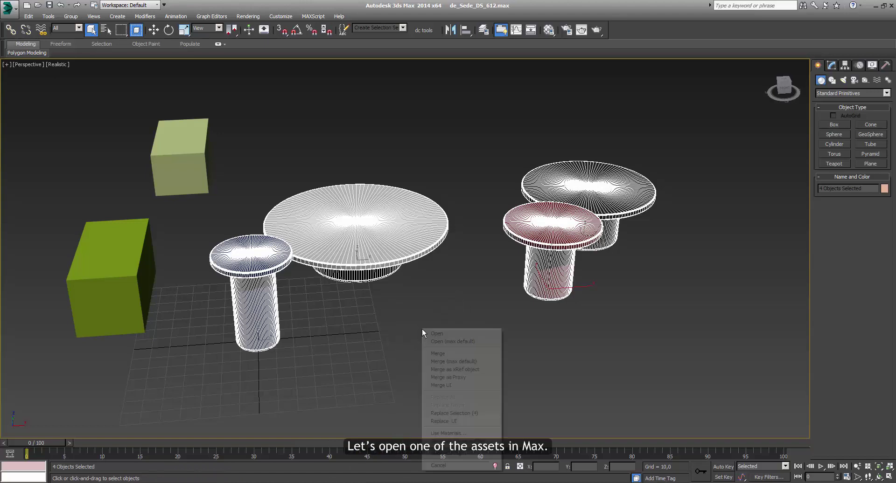
left_click(441, 354)
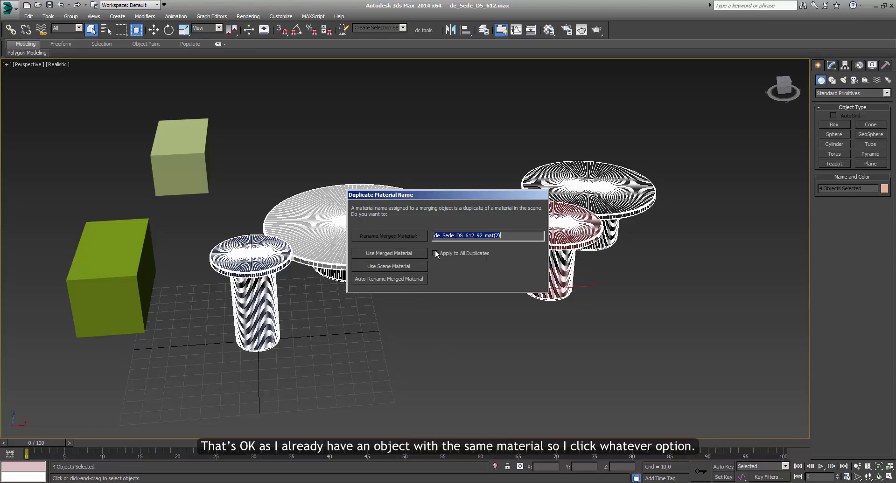
left_click(418, 253)
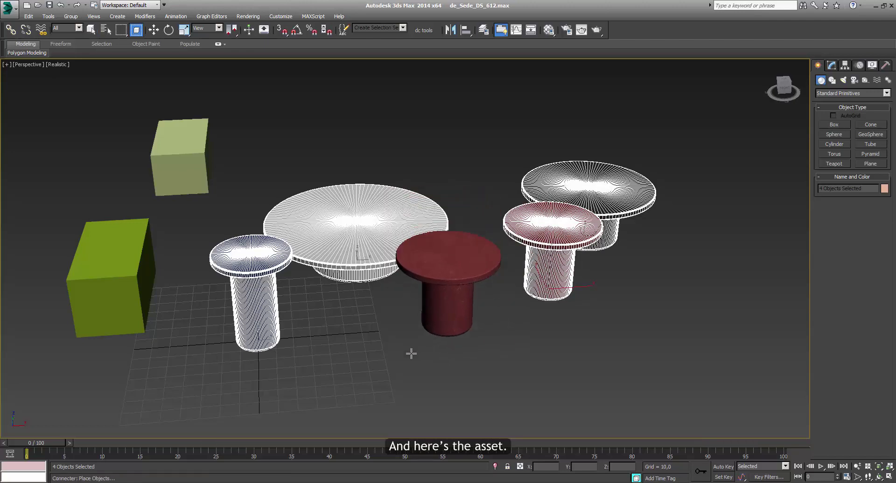
left_click(449, 365)
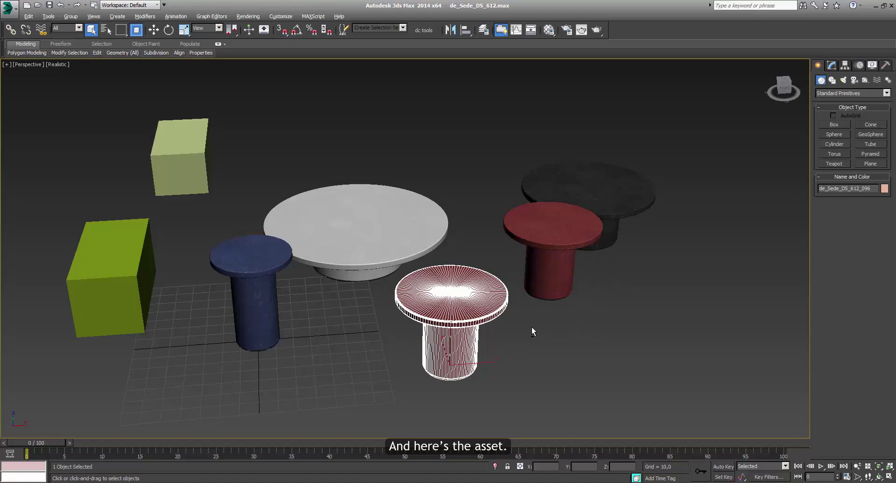
- Merge the _93 table using its own material, then delete both merged test tables
key("alt+Tab")
left_click(476, 148)
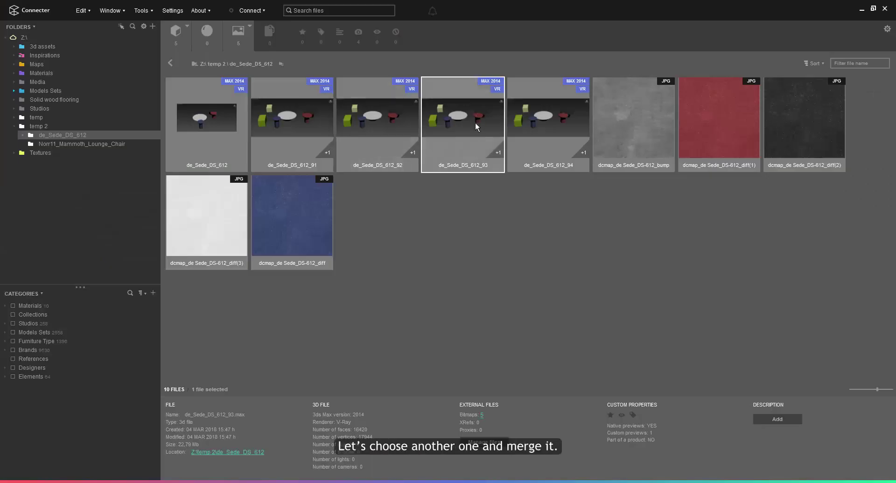
left_click_drag(475, 127, 559, 321)
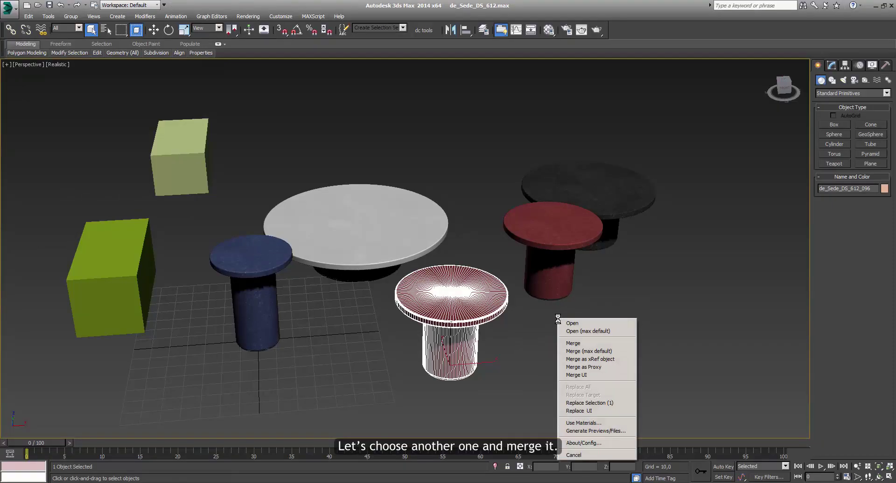
left_click(570, 344)
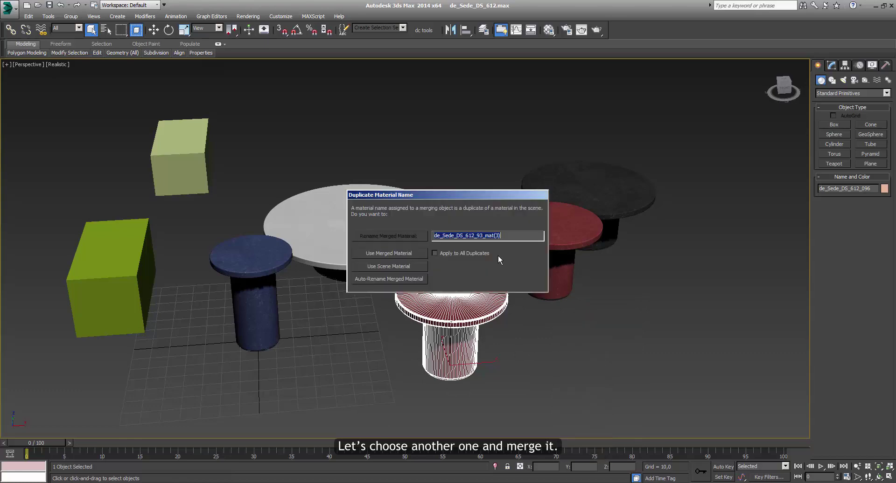
left_click(411, 268)
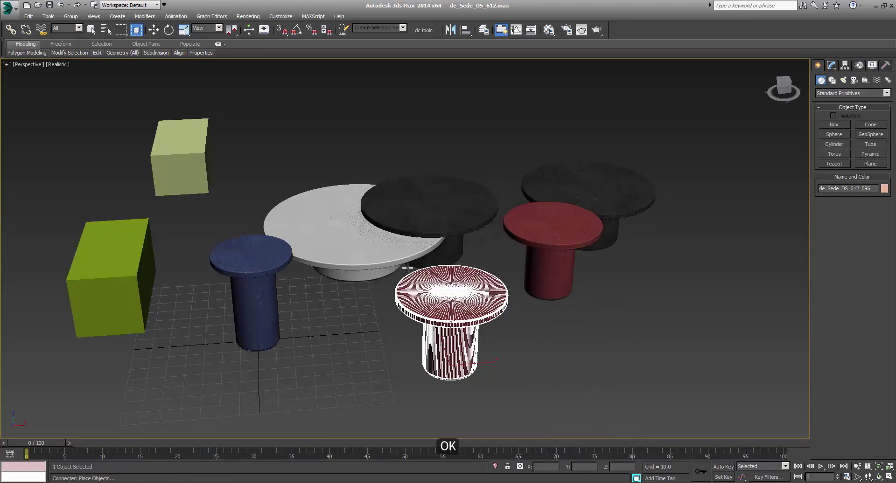
left_click(444, 192)
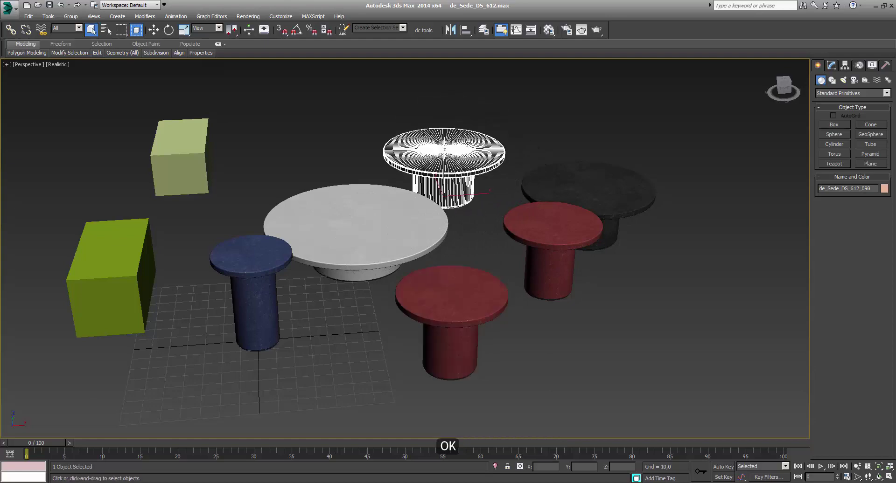
left_click(459, 302, "ctrl")
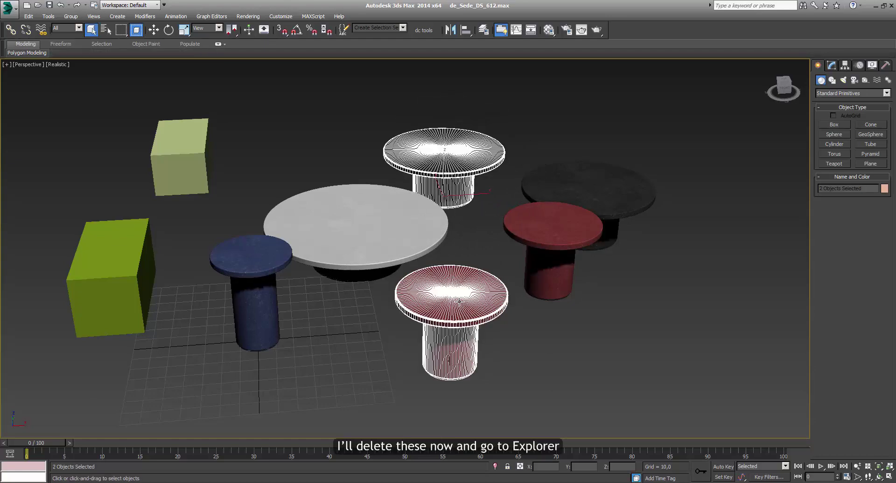
key("Delete")
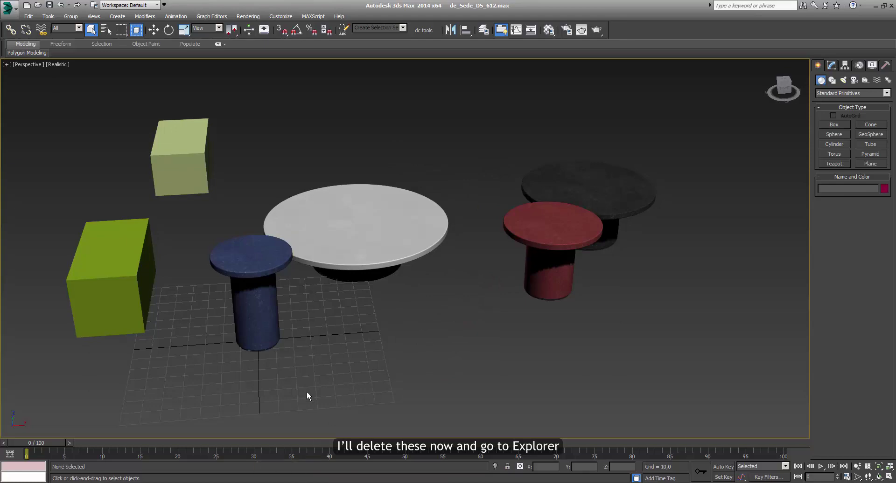
- In Explorer's List view, delete de_Sede_DS_612_91–94.max and confirm the deletion
left_click(309, 478)
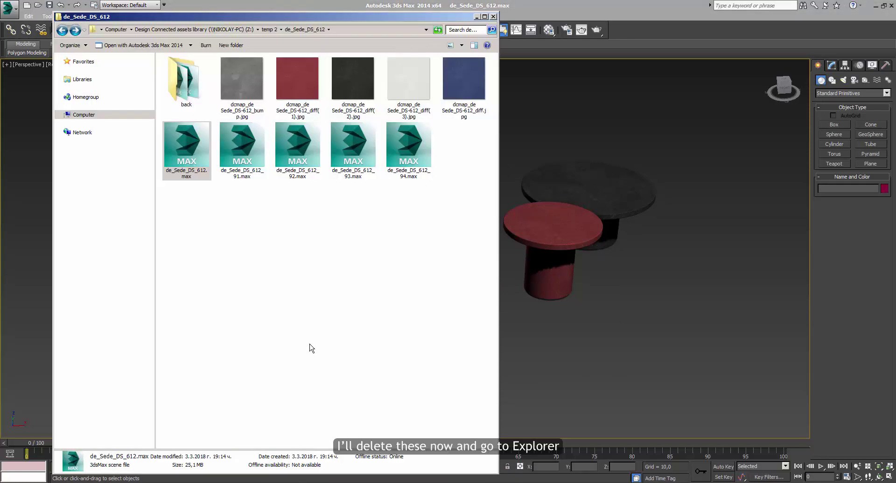
left_click(438, 227)
left_click(449, 46)
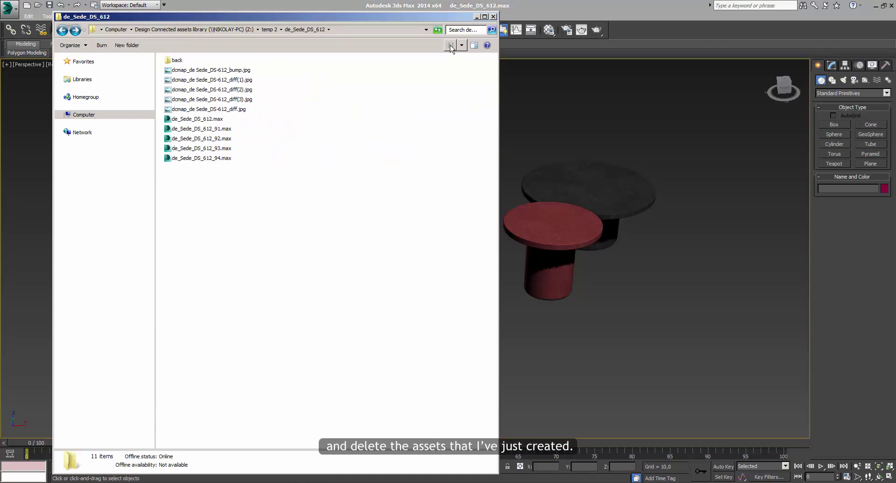
left_click_drag(279, 230, 204, 131)
left_click_drag(226, 189, 210, 127)
key("Delete")
key("Return")
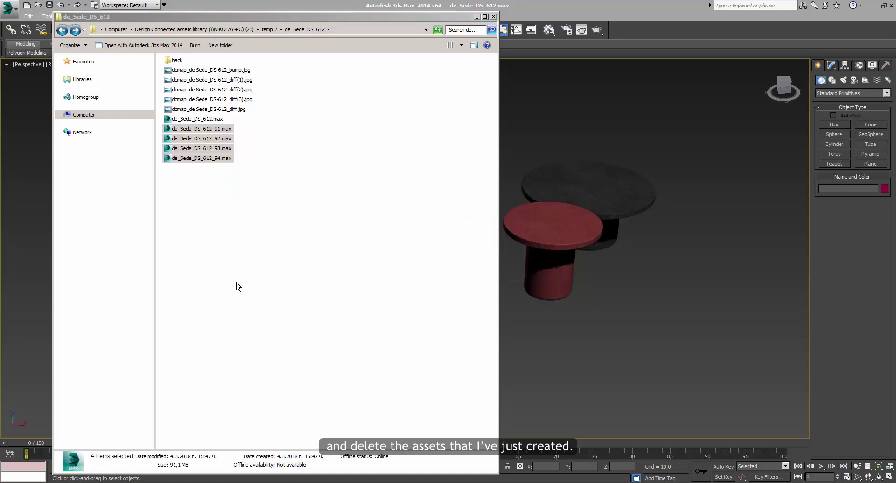
key("alt+Tab")
key("alt+Tab")
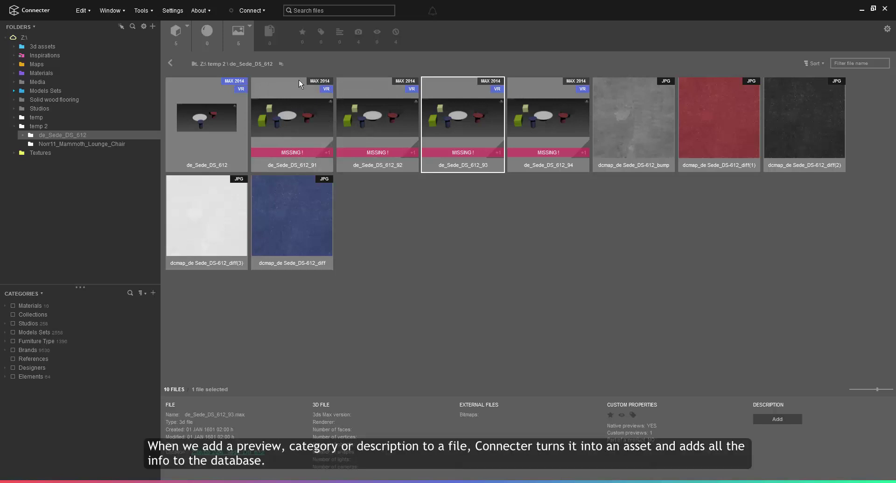
- View the stored previews of the missing de_Sede_DS_612_91 and following assets, then return to 3ds Max
double_click(314, 114)
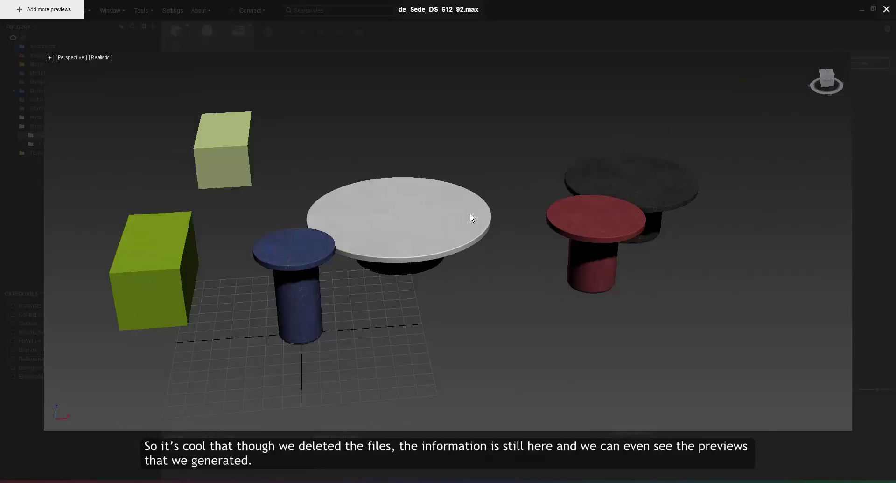
key("Right")
key("Escape")
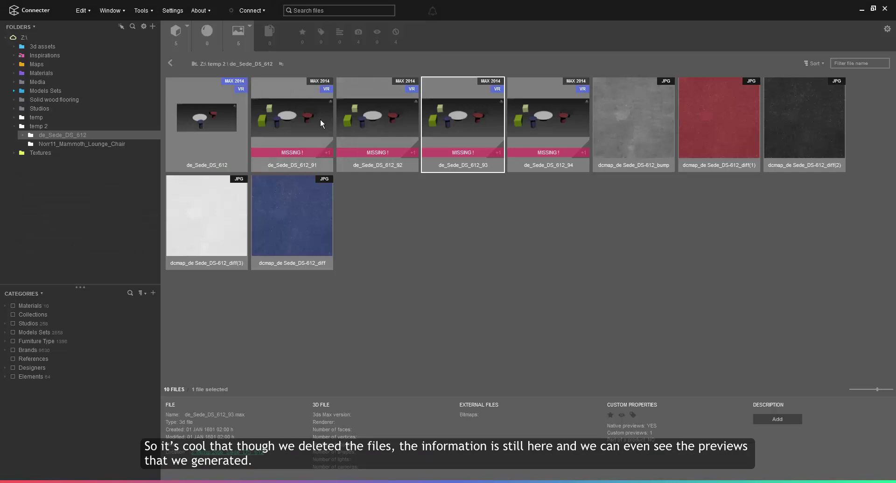
left_click(405, 217)
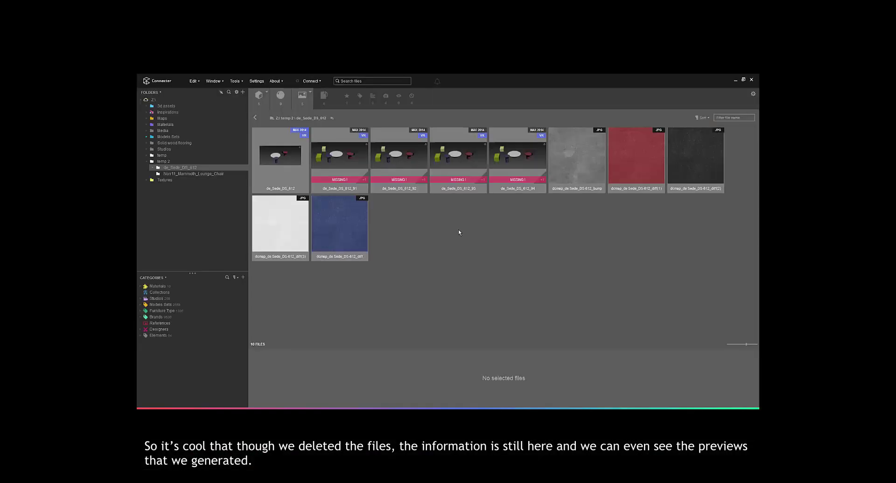
key("alt+Tab")
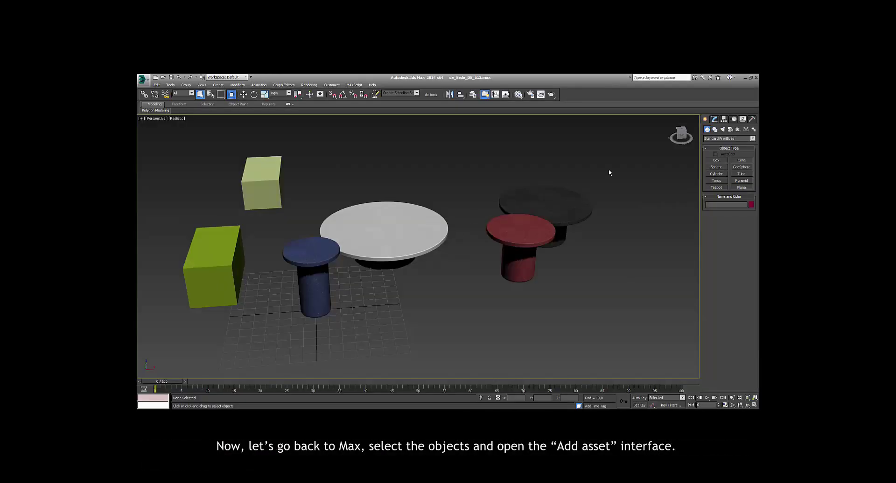
- Add the white, black, red and blue tables as new Connecter assets with Isolate asset and Zoom extends on
left_click_drag(610, 173, 284, 344)
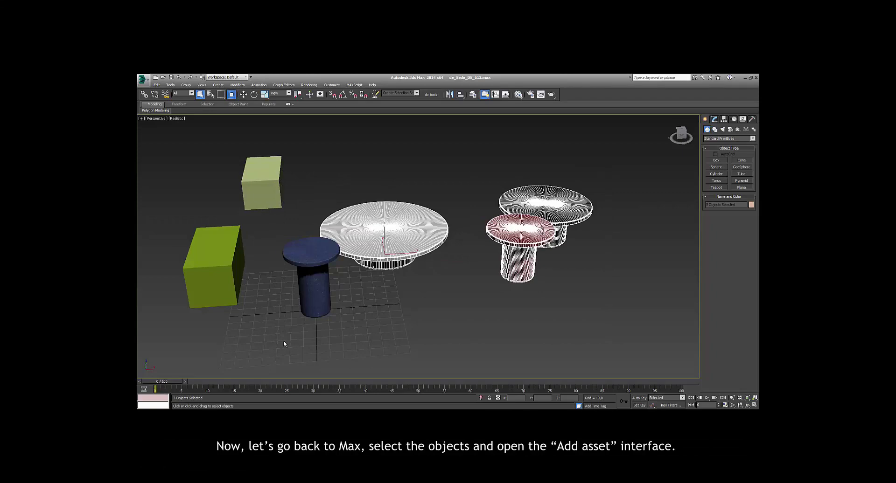
left_click(309, 285, "ctrl")
right_click(316, 282)
left_click(348, 348)
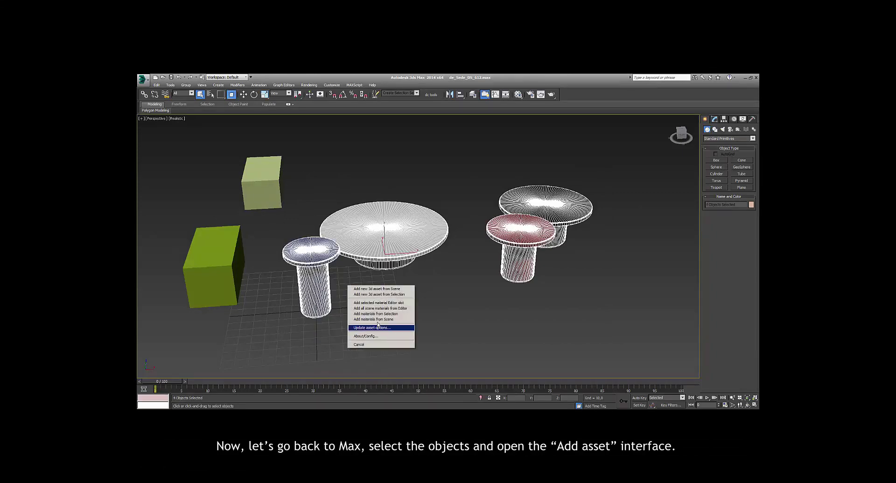
left_click(387, 295)
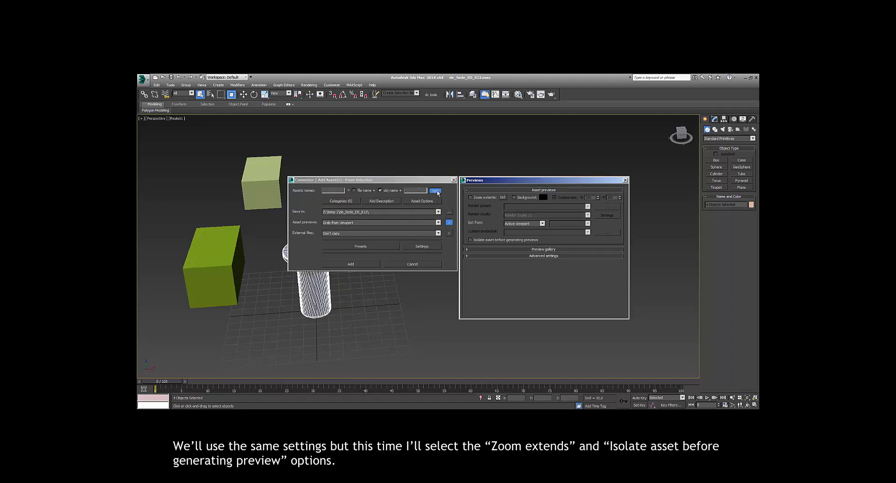
left_click(471, 241)
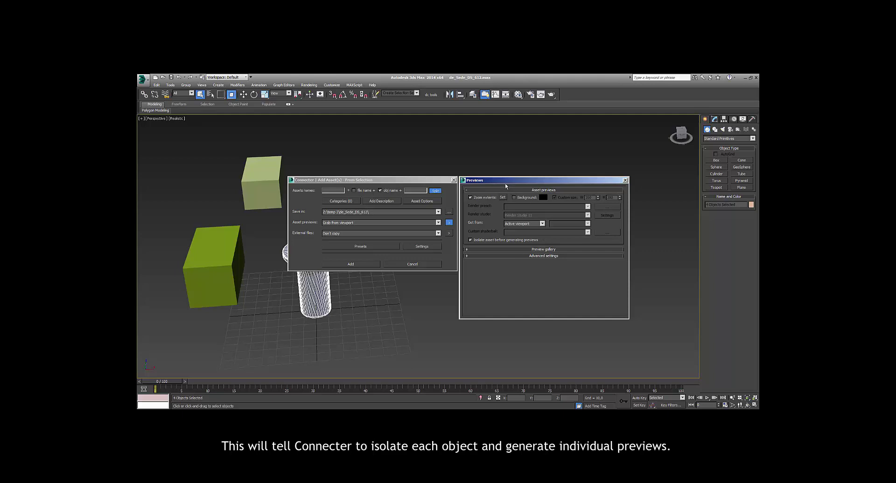
left_click(439, 182)
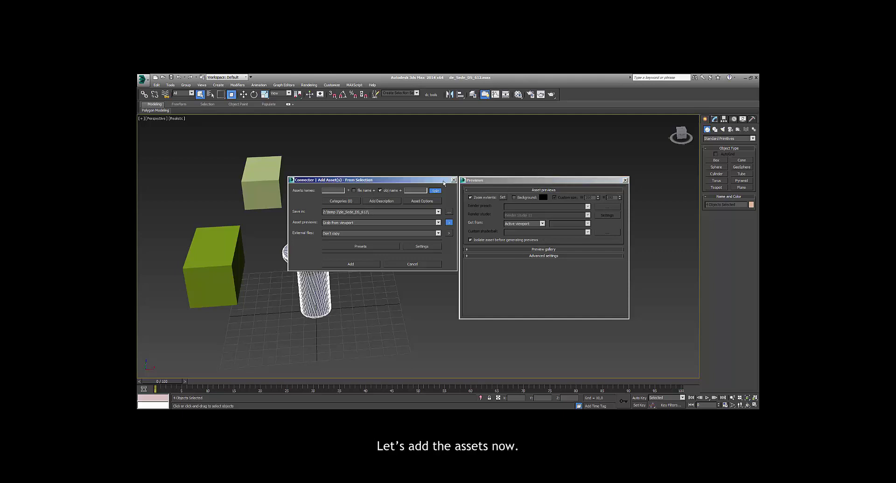
left_click(359, 265)
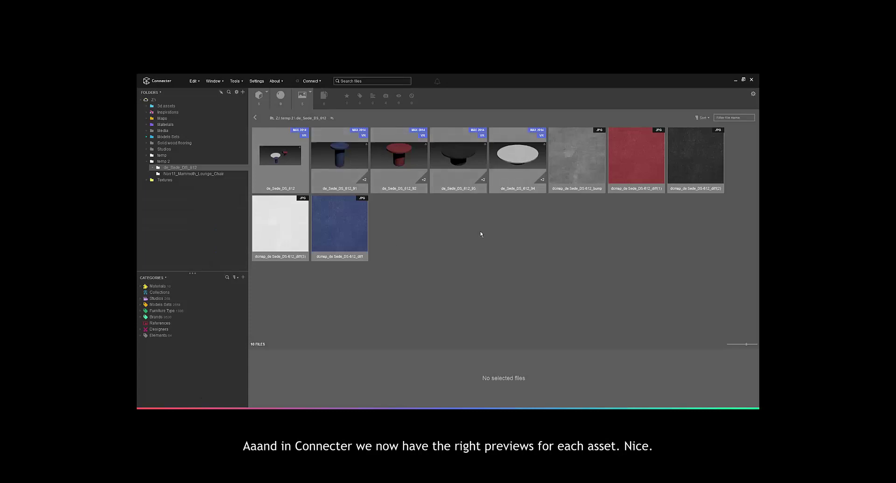
- Step through the table previews of the de_Sede_DS_612_91 asset
left_click(361, 162)
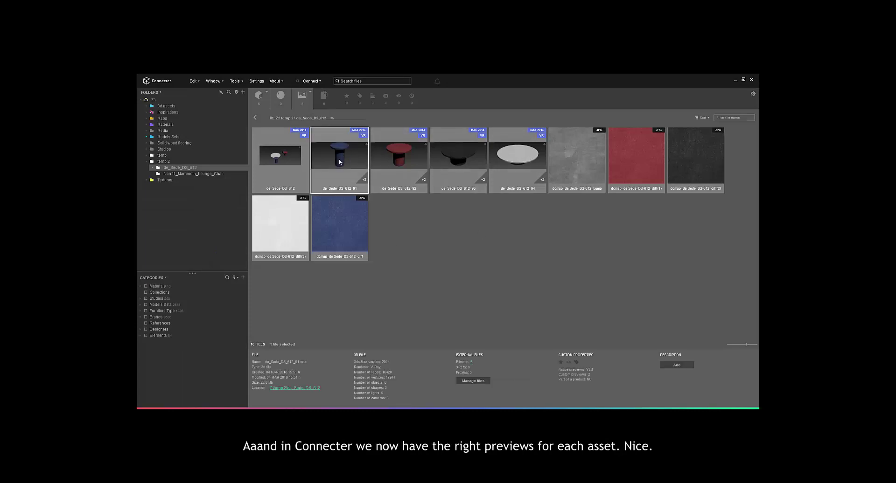
key("space")
key("Right")
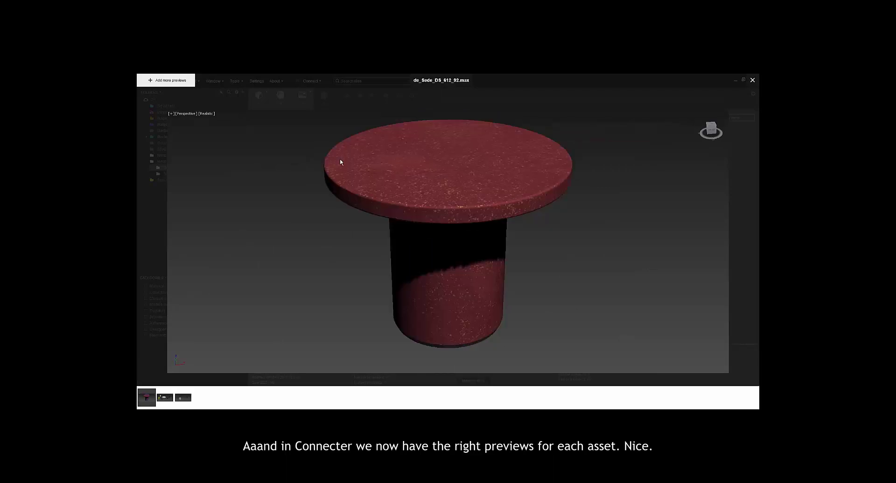
key("Right")
key("Right")
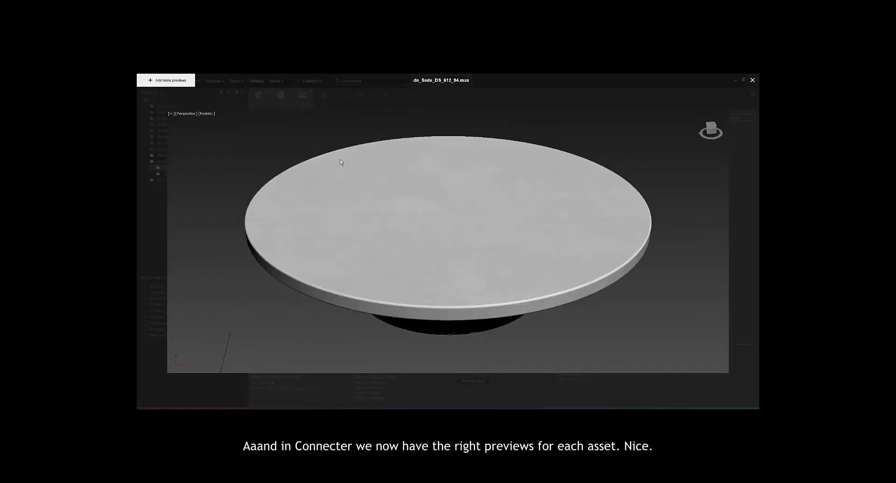
key("space")
- Delete the old full-scene preview from de_Sede_DS_612_91, keeping its isolated table previews
left_click(340, 162)
key("space")
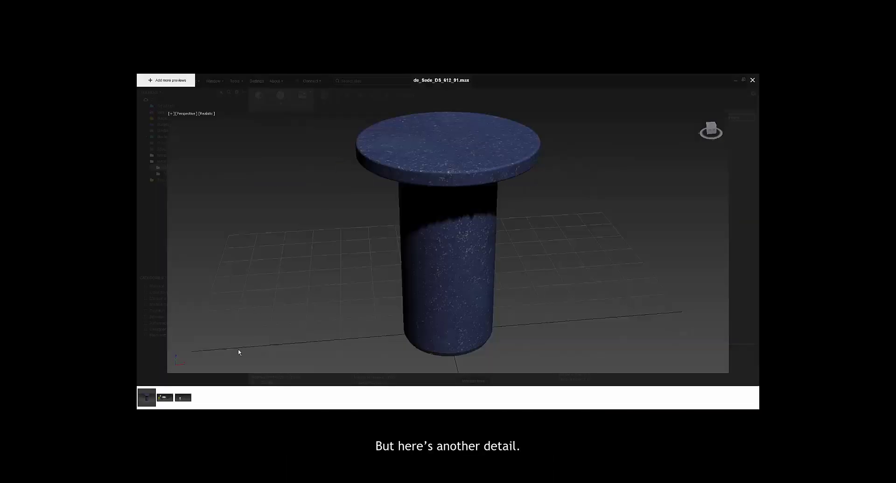
left_click(168, 400)
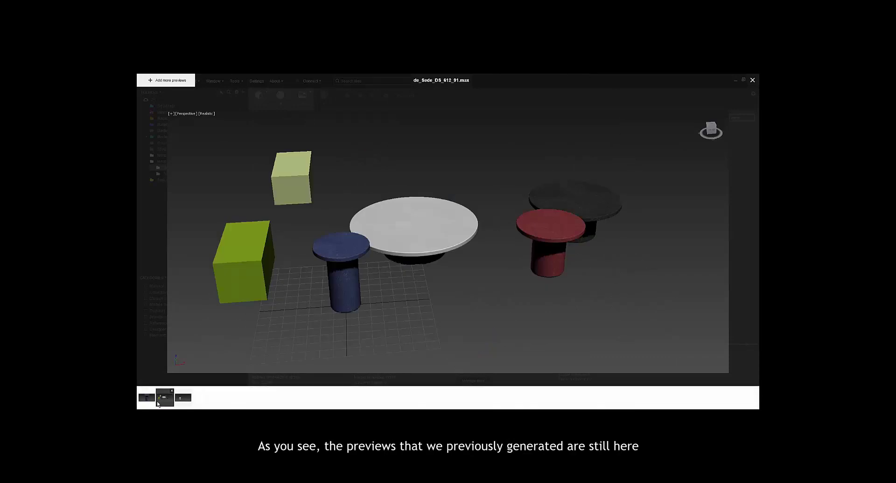
left_click(185, 402)
left_click(169, 402)
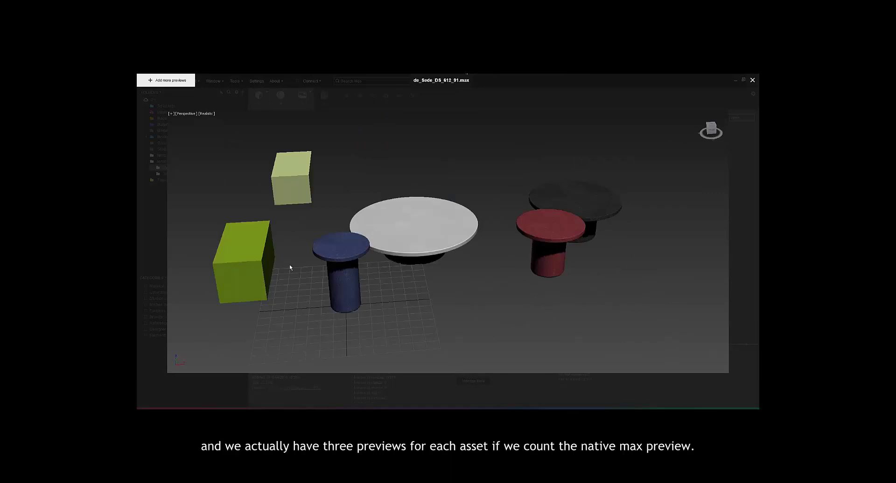
mouse_move(320, 337)
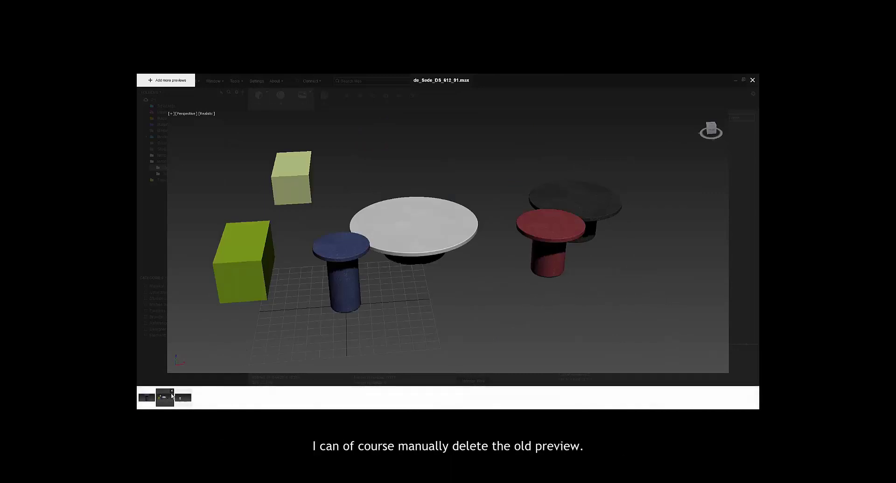
mouse_move(172, 394)
left_click(172, 392)
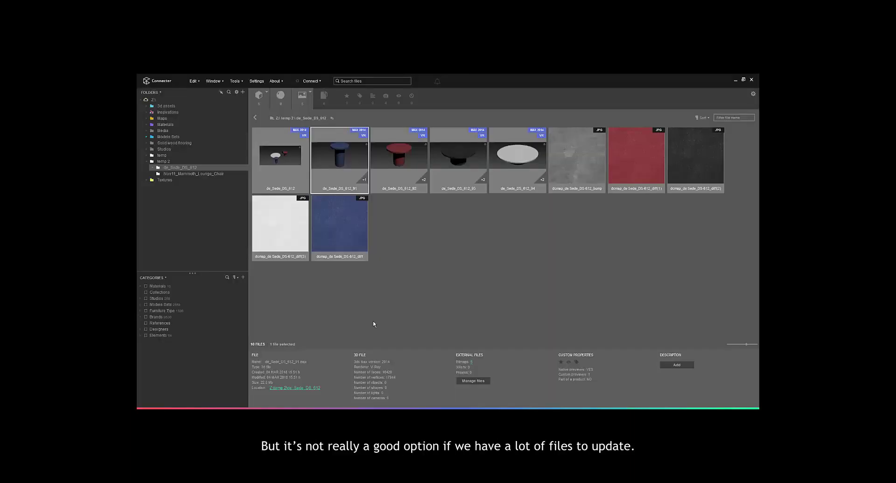
- Check the red table's previews on the de_Sede_DS_612_92 asset
left_click(410, 152)
key("space")
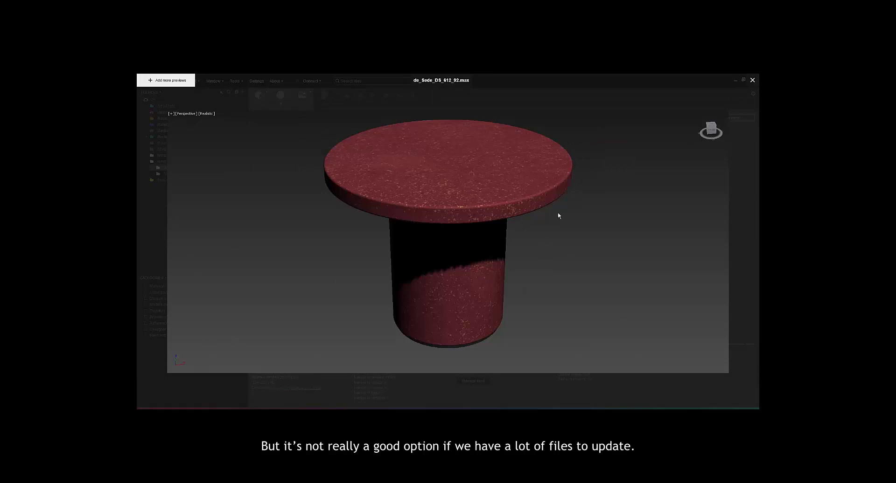
key("space")
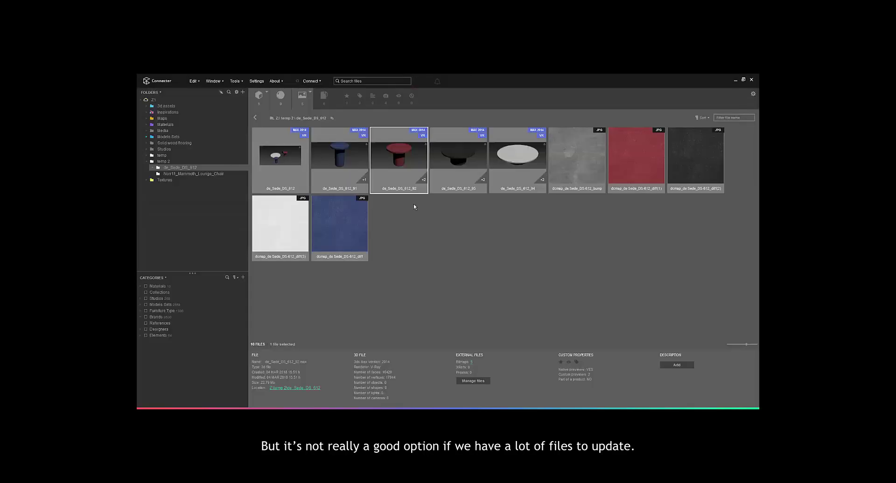
- Remove previews from assets de_Sede_DS_612_91 through _94 using Tools > Remove previews
left_click(341, 162)
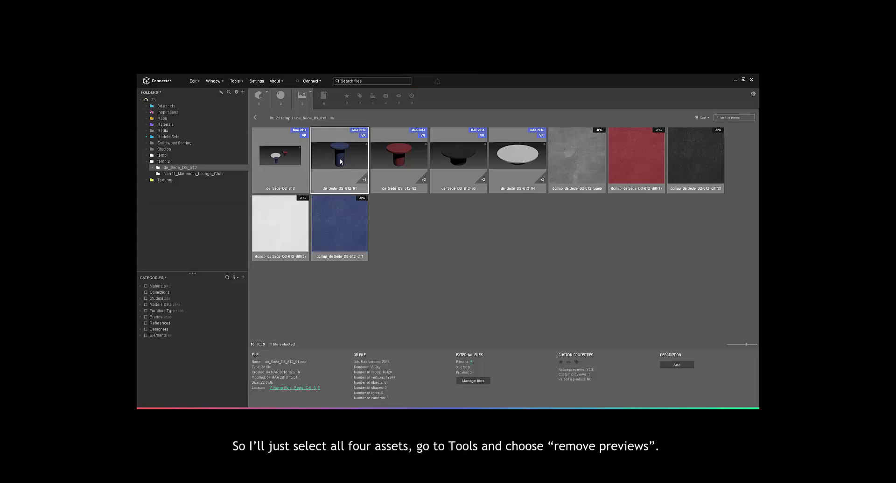
left_click(502, 161, "shift")
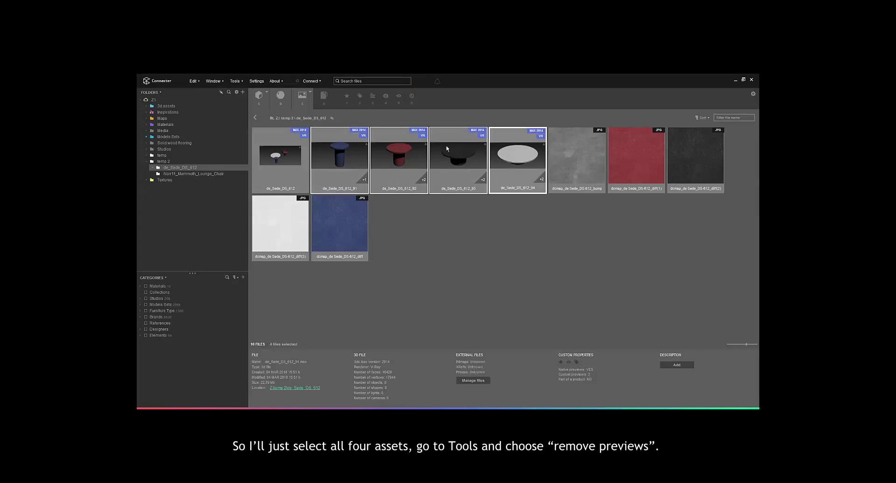
left_click(240, 83)
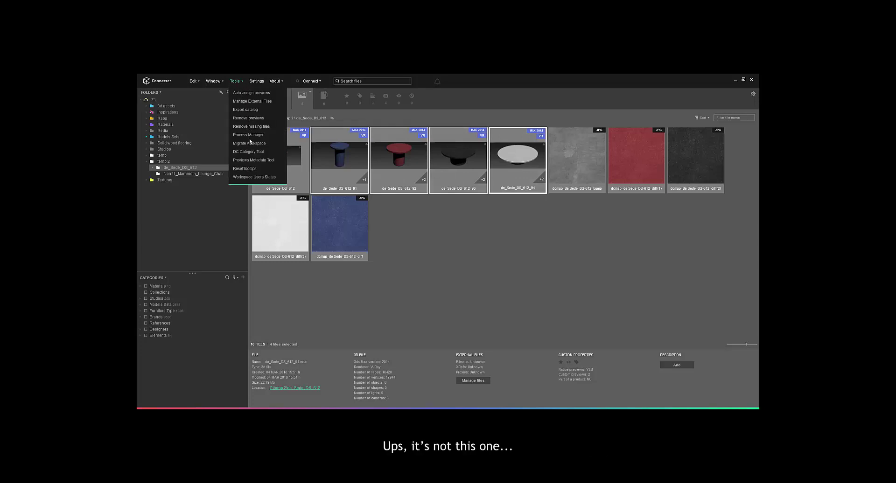
left_click(251, 120)
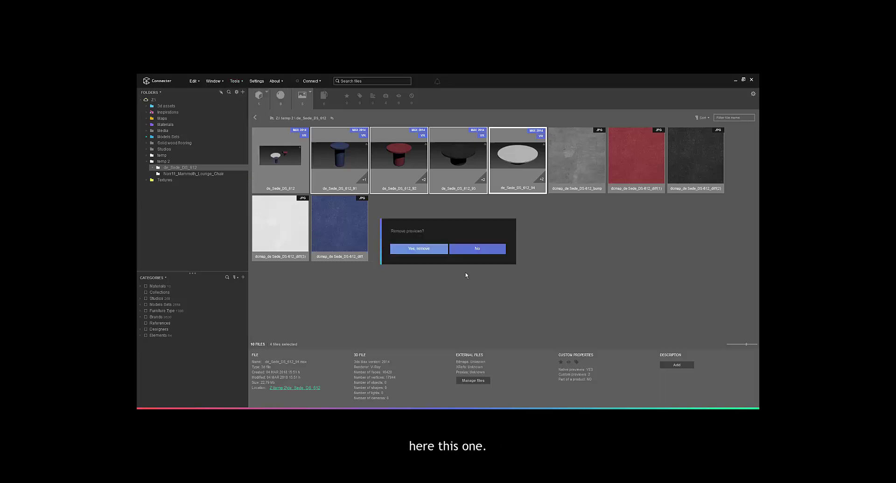
left_click(413, 251)
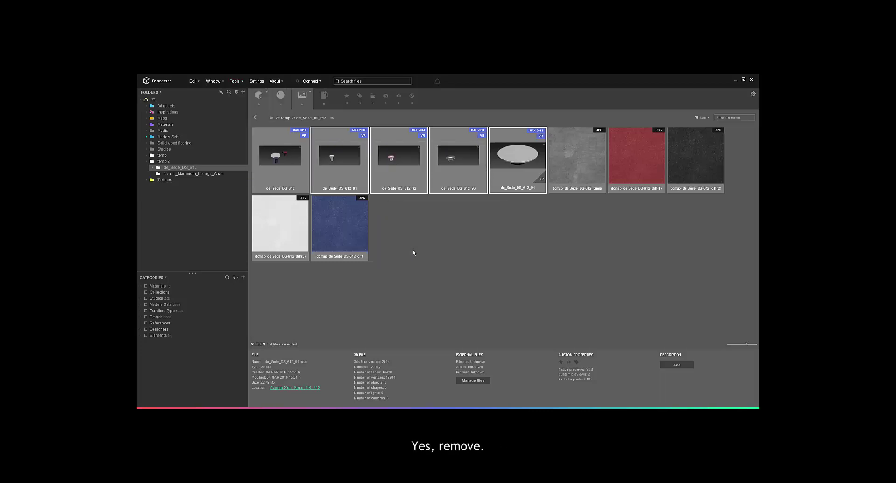
- Check the remaining large preview of de_Sede_DS_612_91
left_click(381, 204)
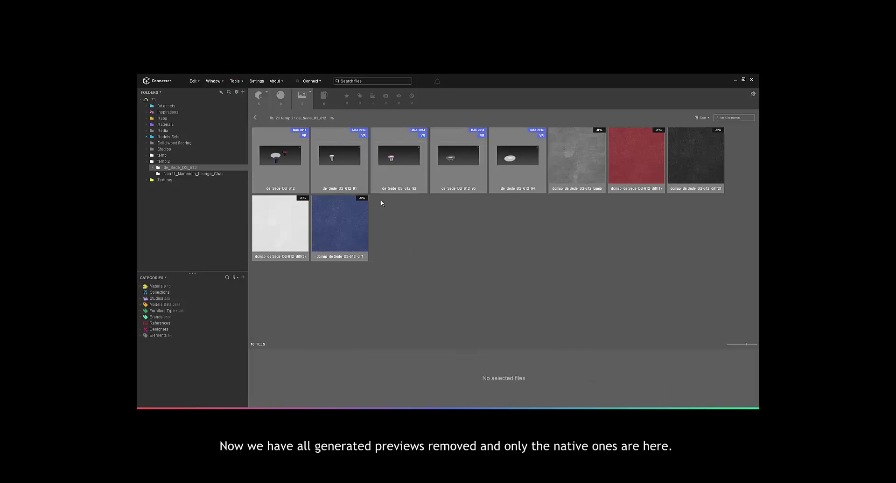
left_click(337, 165)
left_click(337, 164)
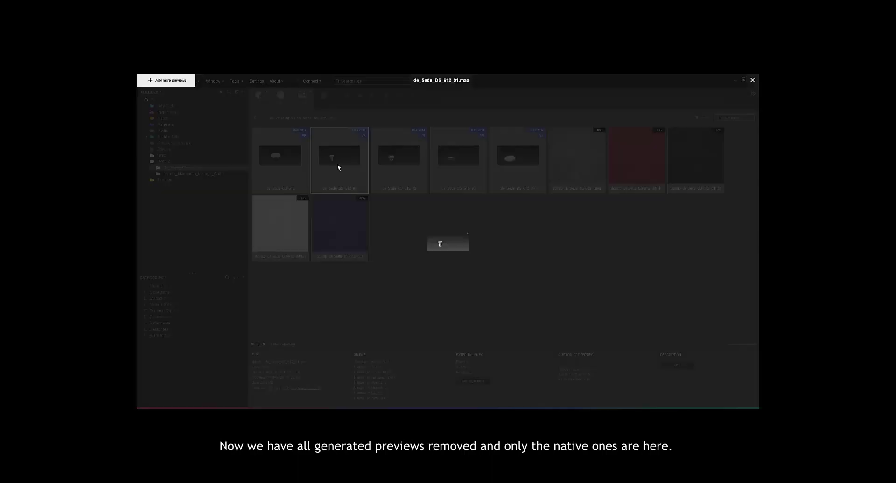
left_click(440, 278)
- Re-add the selected tables to Connecter from selection, declining to overwrite the existing assets
key("alt+Tab")
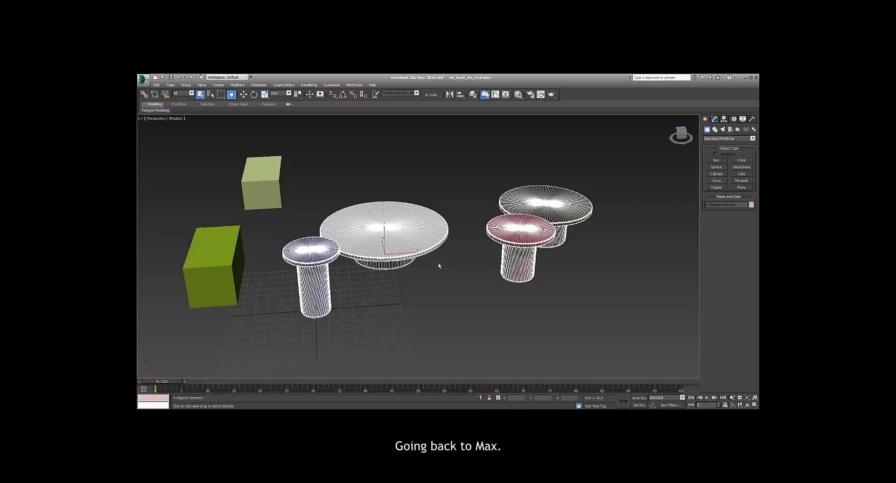
right_click(379, 230)
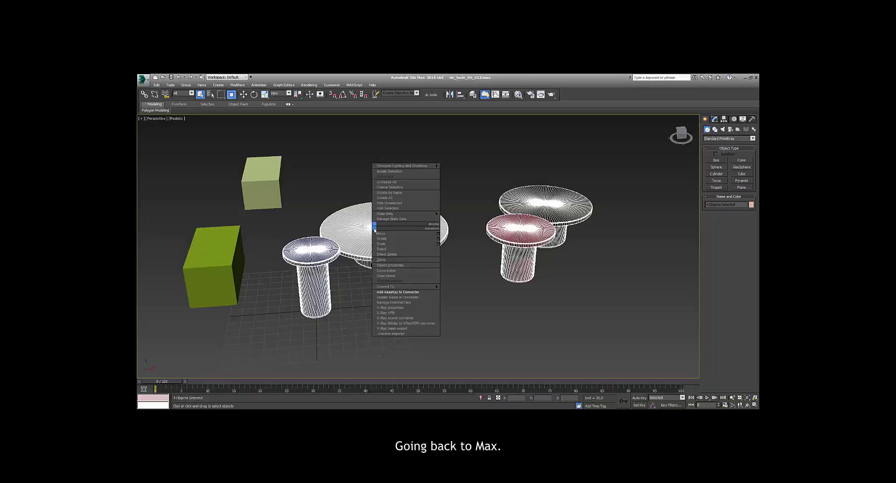
left_click(397, 296)
left_click(427, 302)
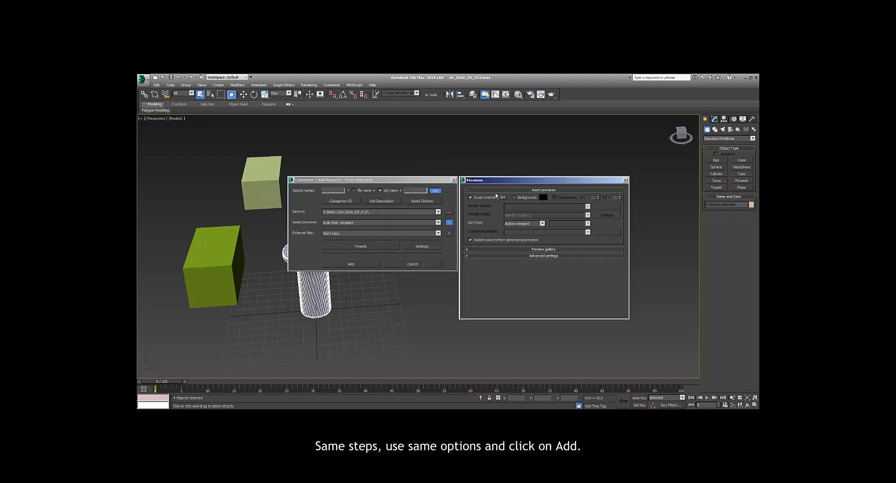
left_click(364, 266)
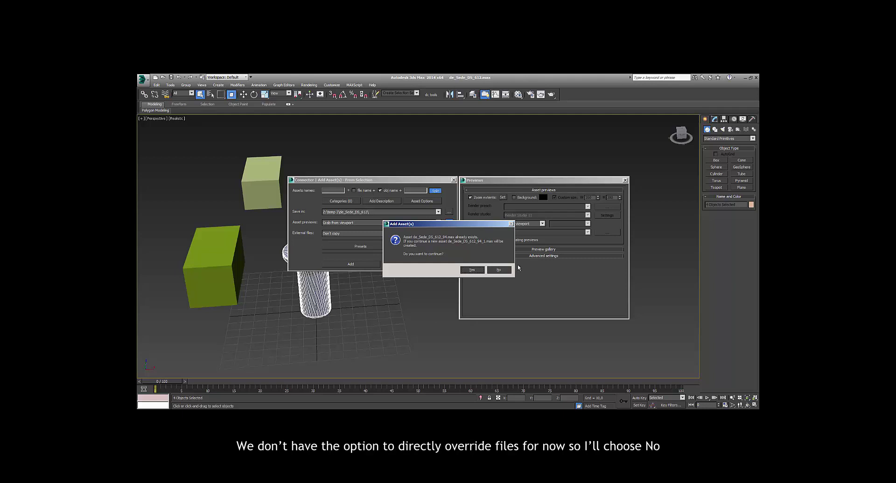
left_click(499, 270)
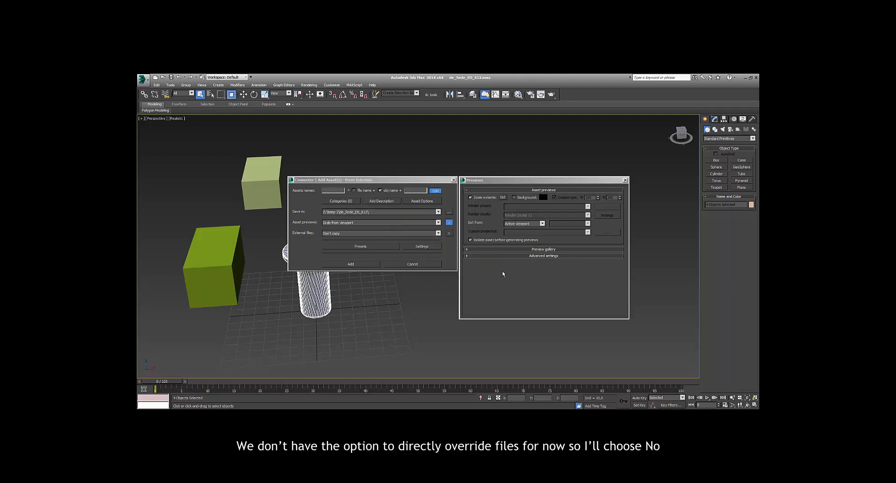
- Permanently delete de_Sede_DS_612_91–94.max in Explorer, leaving 7 items, and minimize the window
key("alt+Tab")
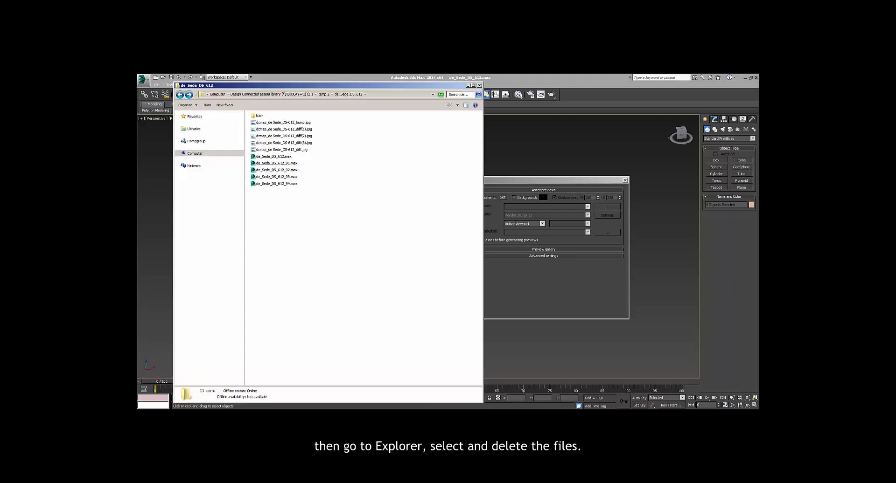
left_click_drag(331, 223, 292, 168)
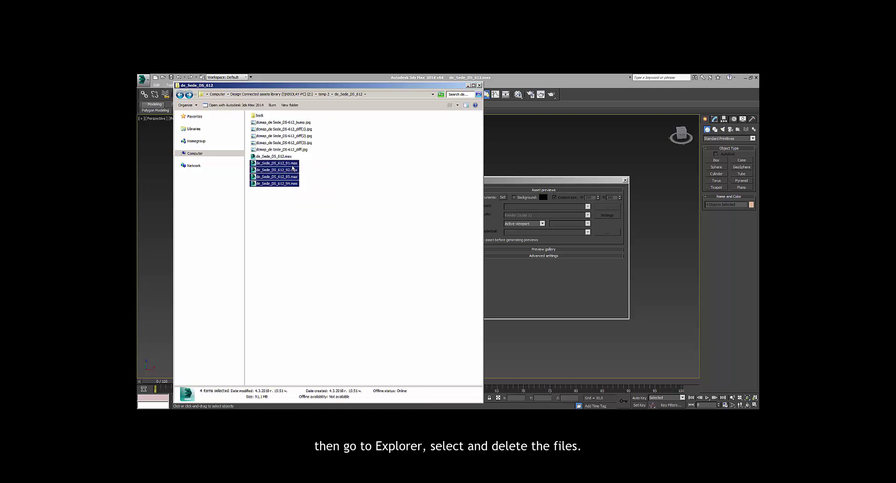
key("Delete")
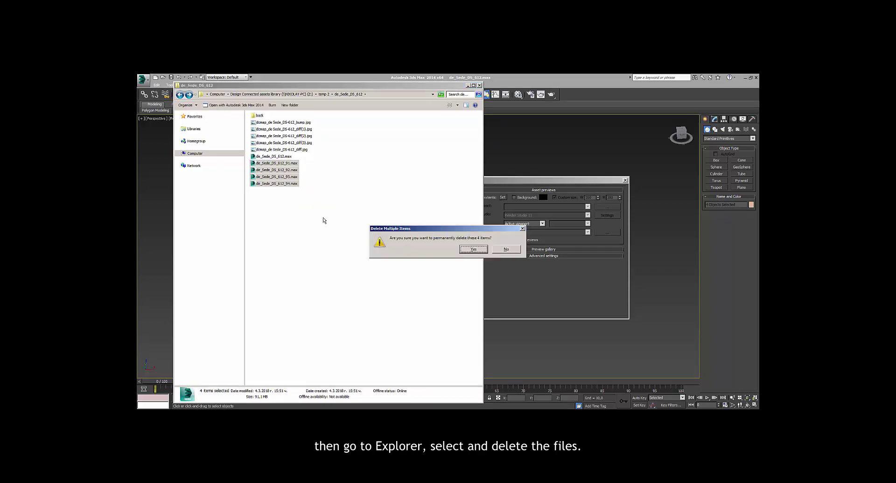
key("Return")
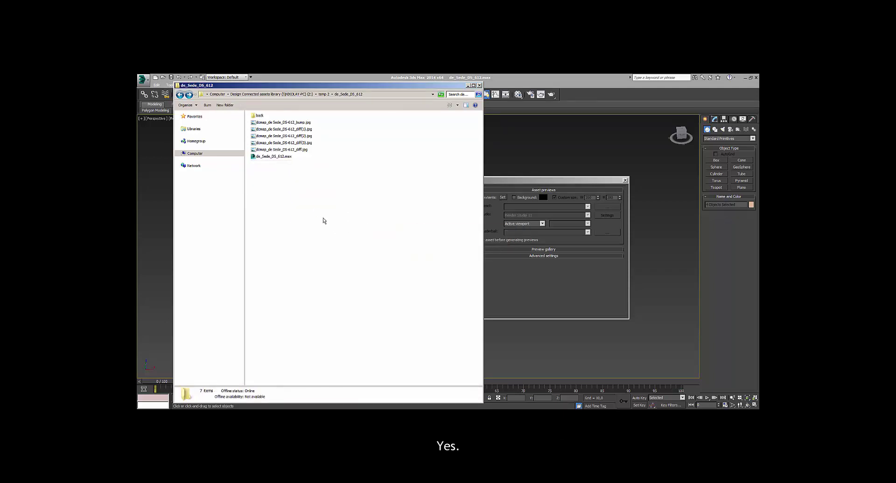
left_click(469, 85)
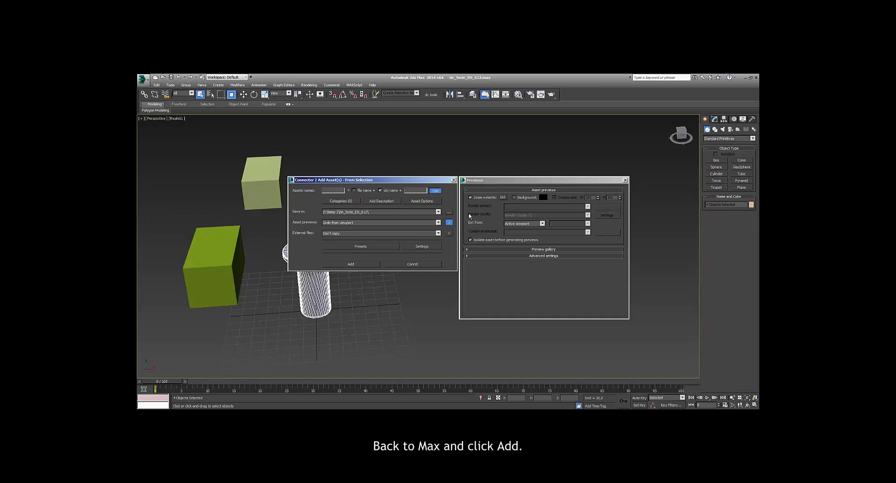
- Add tables _91–_94 to Connecter with viewport-grabbed previews, then return to Connecter
left_click(369, 267)
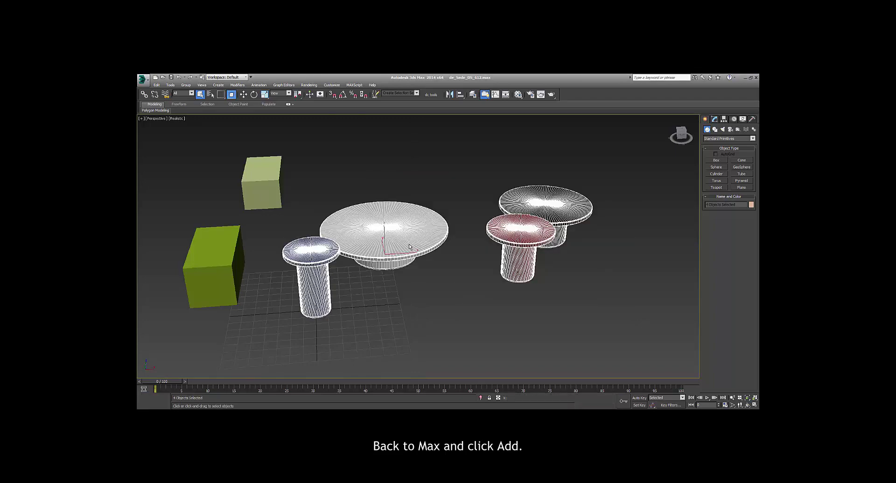
key("alt+Tab")
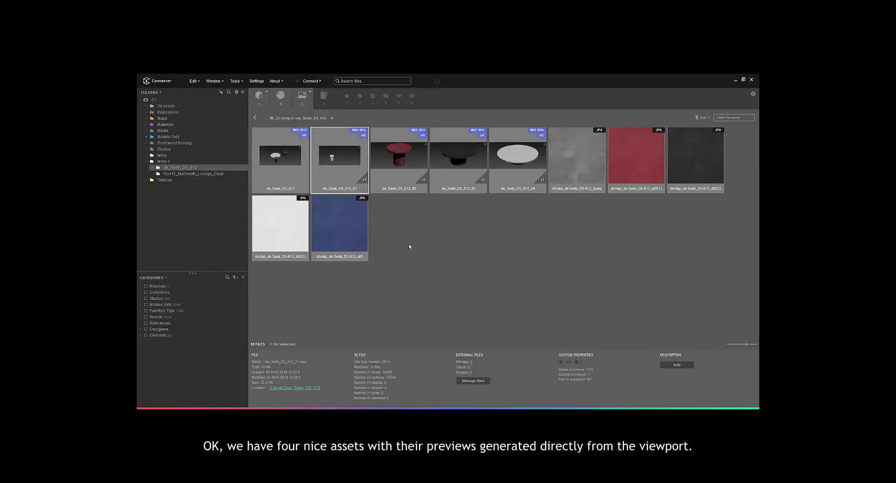
- Preview the new _91–_94 table assets full size
left_click(411, 162)
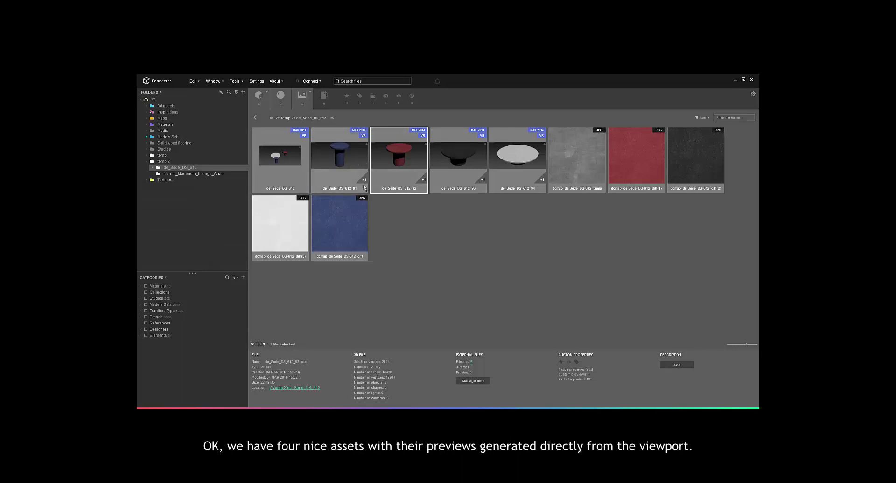
left_click(341, 142)
key("Right")
key("Right")
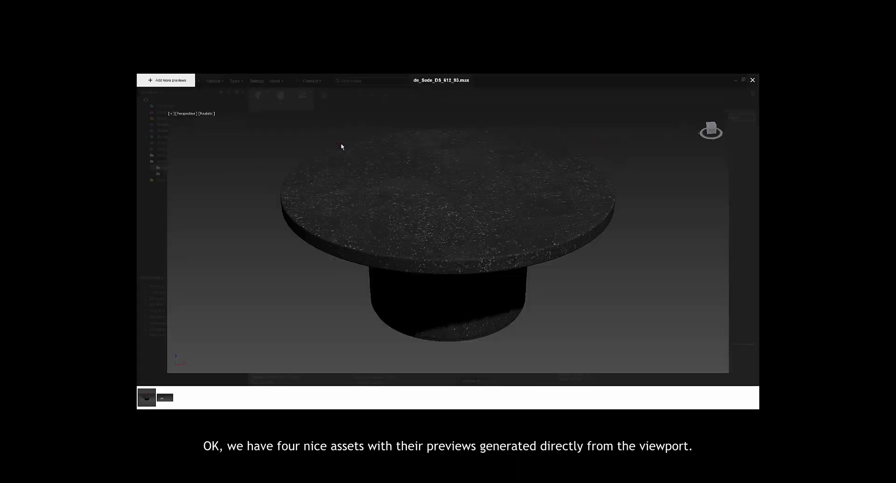
key("Escape")
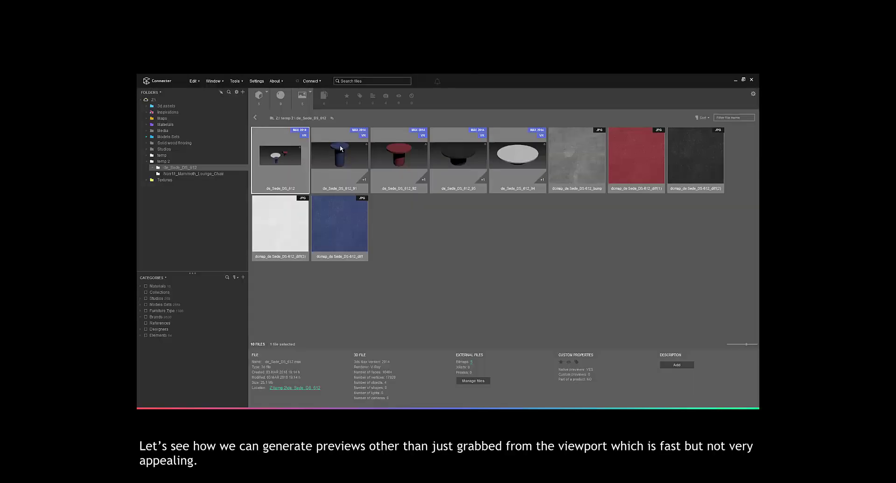
left_click(341, 147)
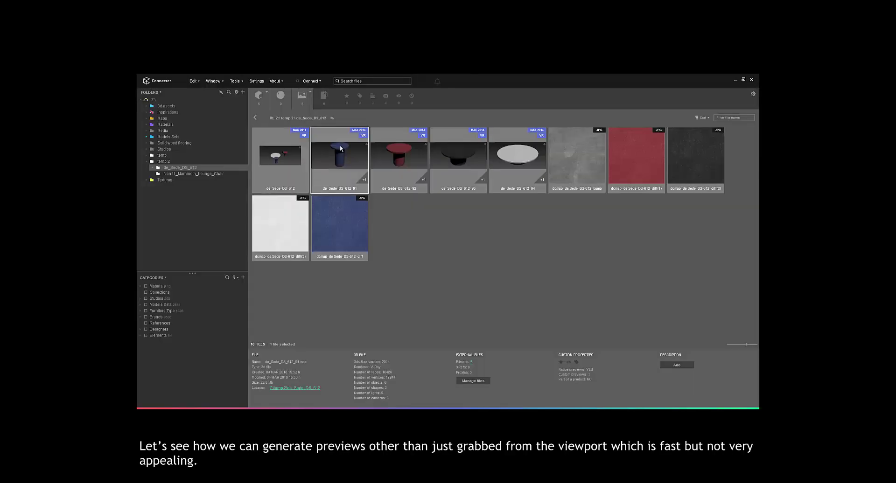
key("space")
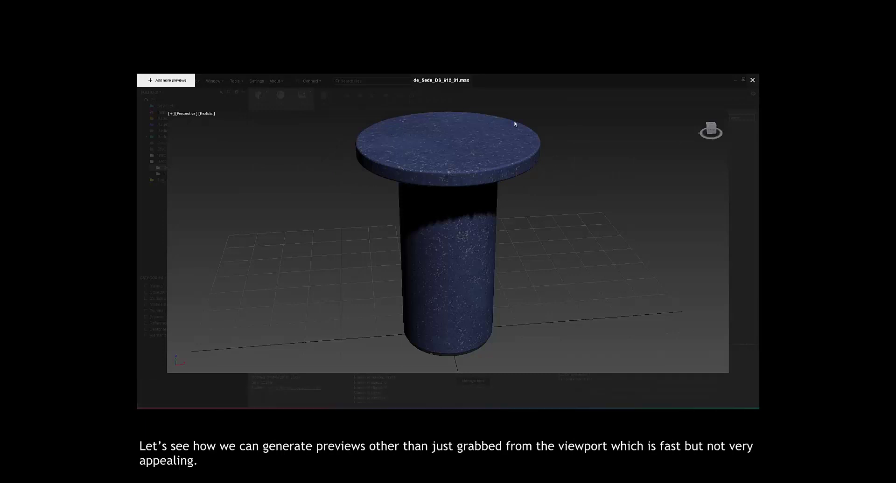
key("space")
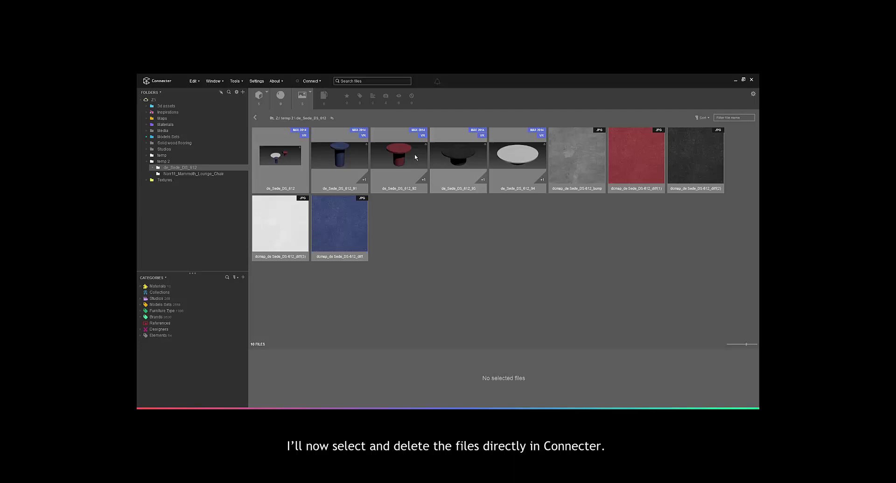
- Select de_Sede_DS_612_91 through _94 and permanently delete them
left_click(511, 163, "shift")
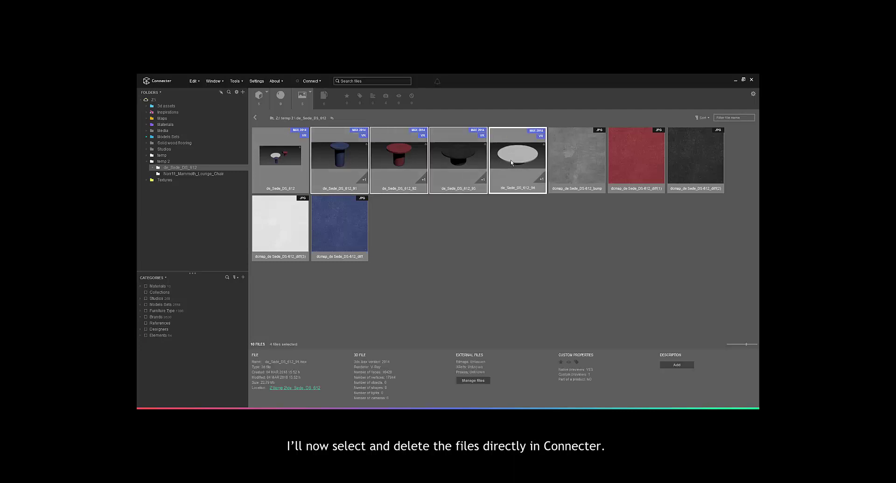
key("Delete")
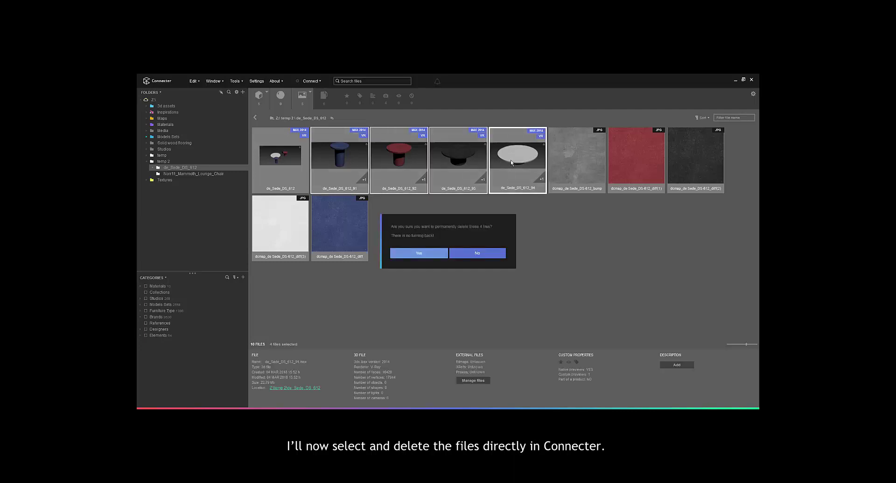
key("Return")
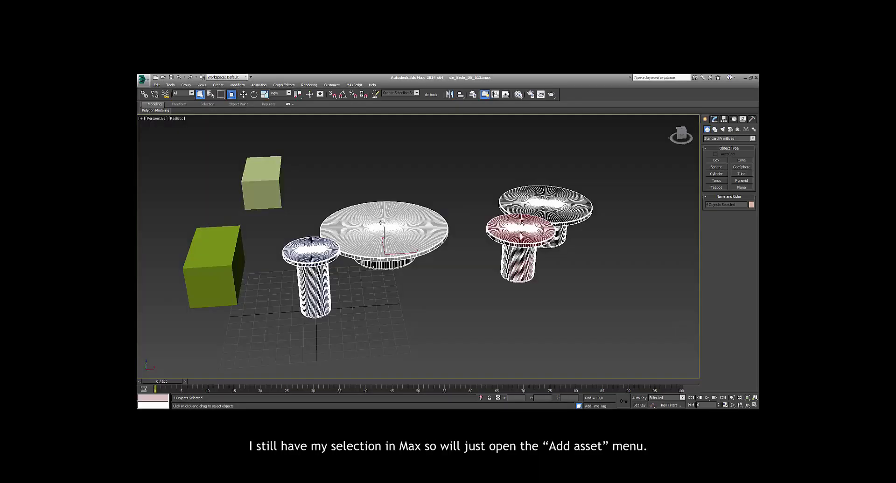
- Add the selected tables to Connecter with asset previews set to Current render settings
right_click(380, 221)
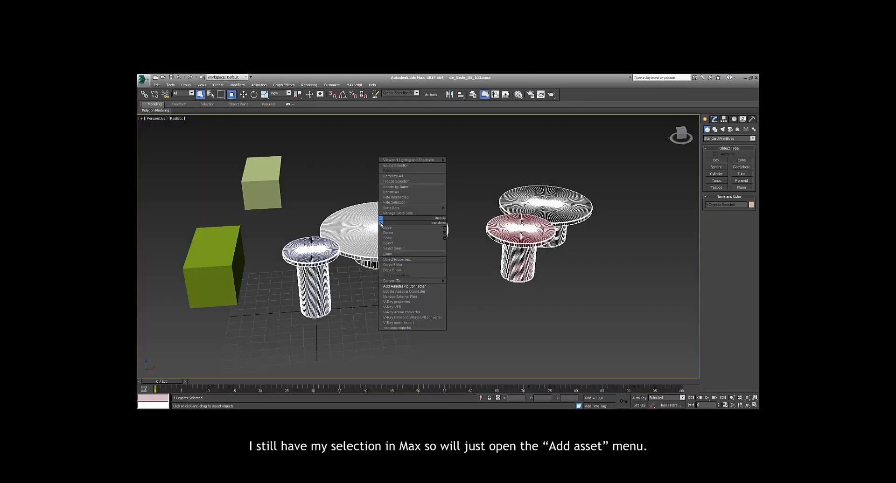
left_click(411, 286)
left_click(431, 294)
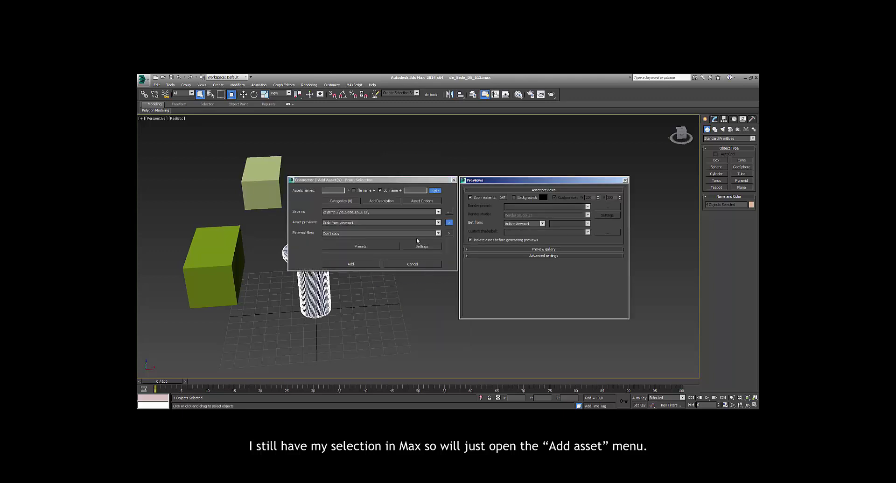
left_click(385, 223)
left_click(363, 228)
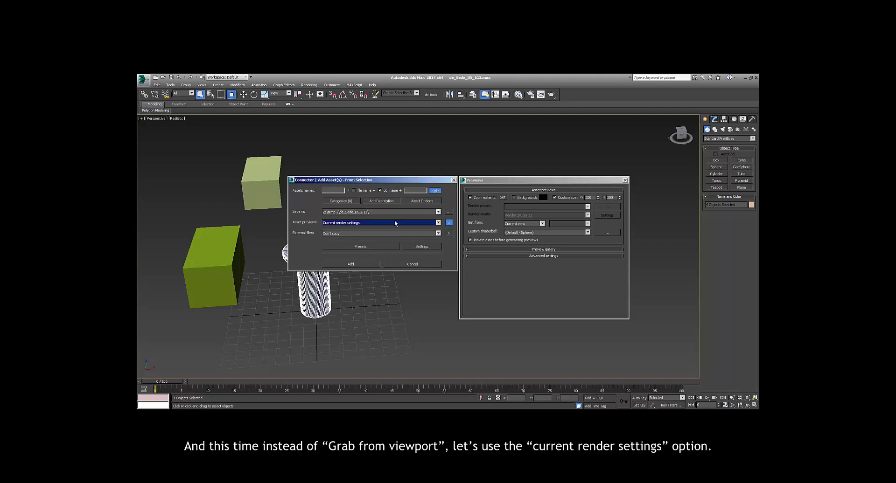
- In V-Ray Render Setup, enable the GI environment override with a greyish-blue colour
left_click(530, 95)
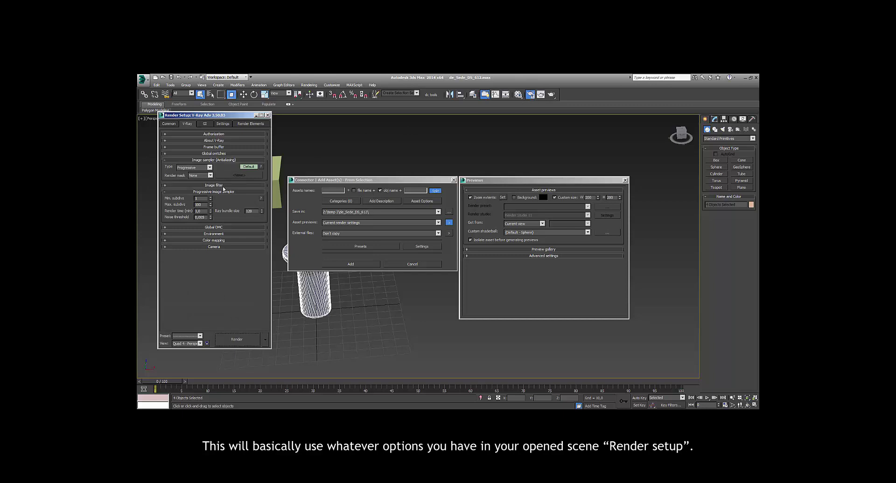
left_click(172, 125)
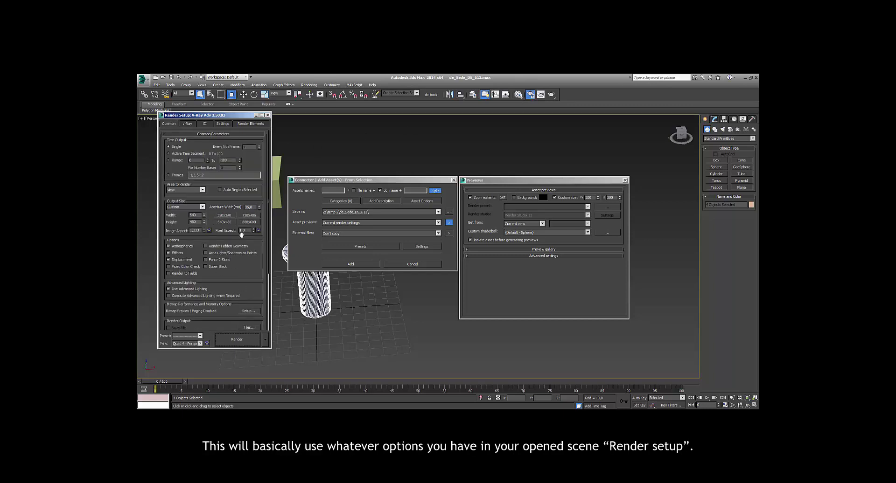
left_click(187, 124)
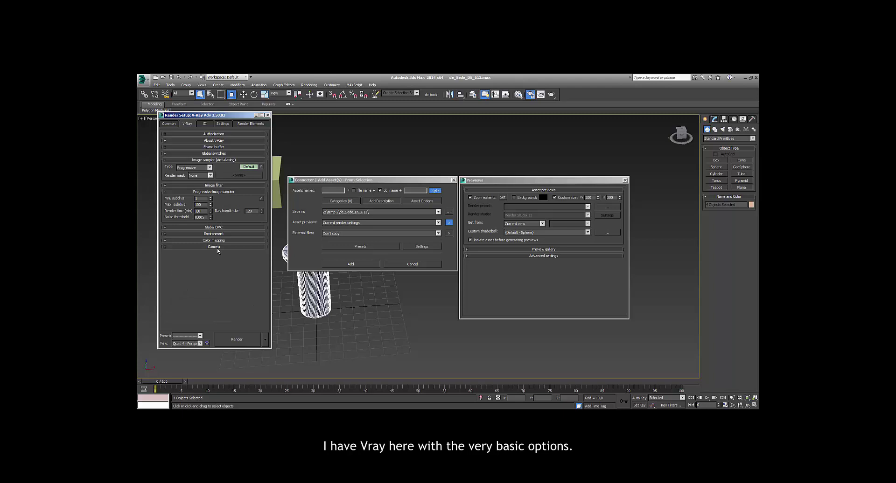
left_click(222, 235)
left_click(167, 240)
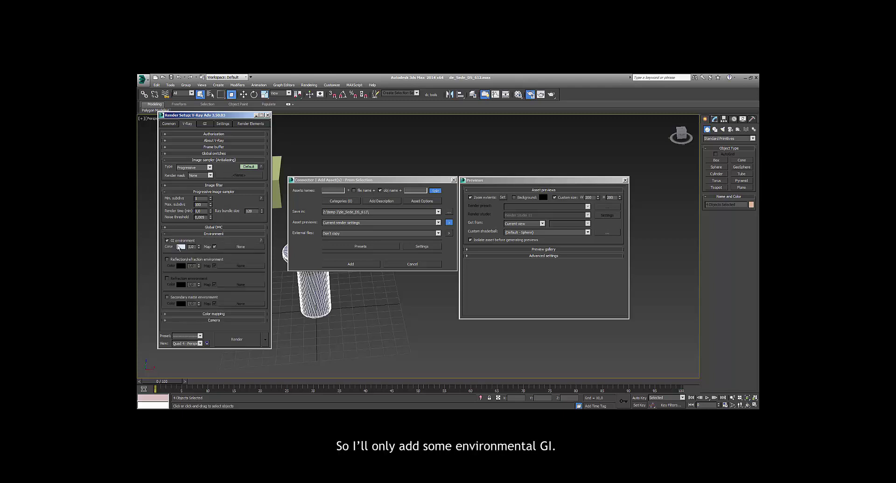
left_click(183, 247)
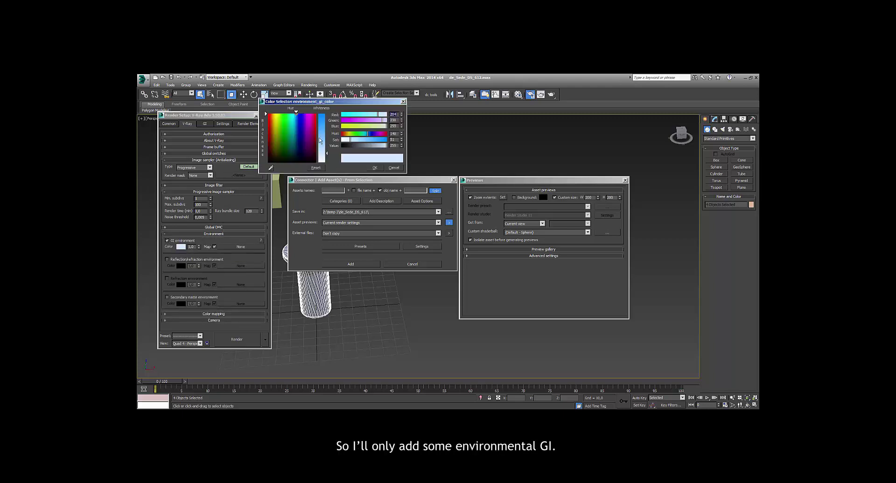
left_click_drag(371, 146, 366, 146)
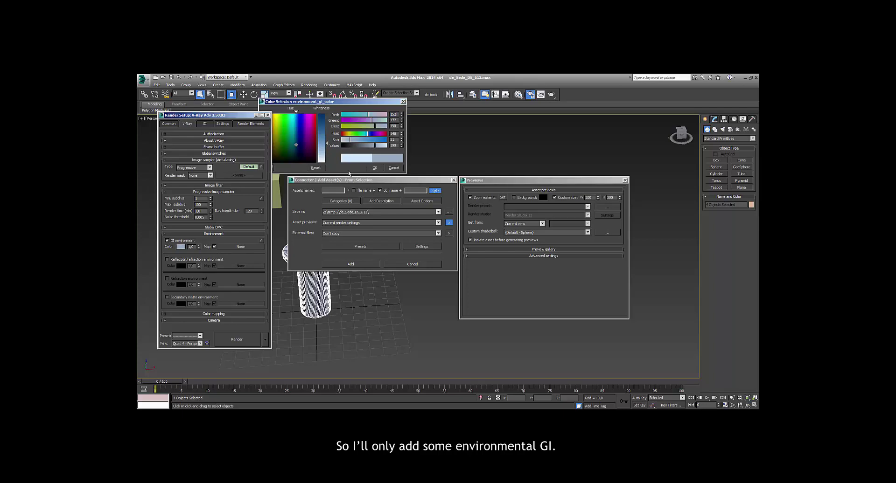
left_click(375, 168)
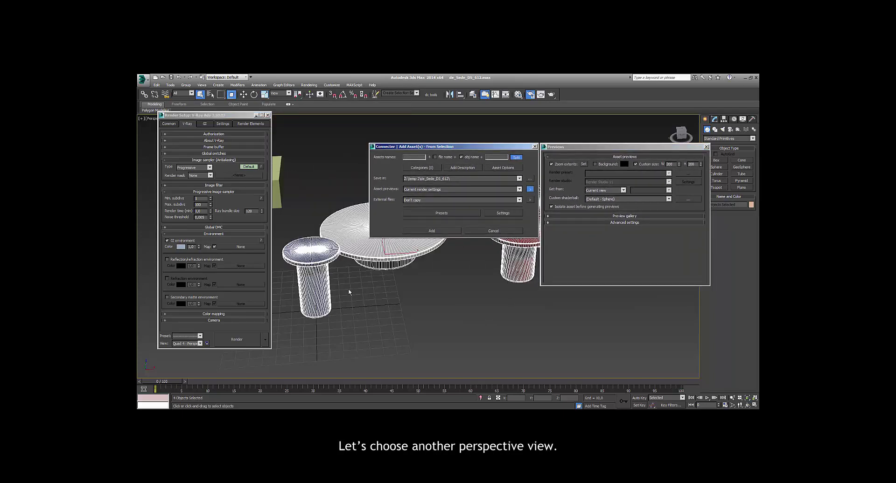
- Delete the two green boxes from the scene, leaving only the tables
middle_click_drag(308, 196, 324, 197, "alt")
left_click(296, 298)
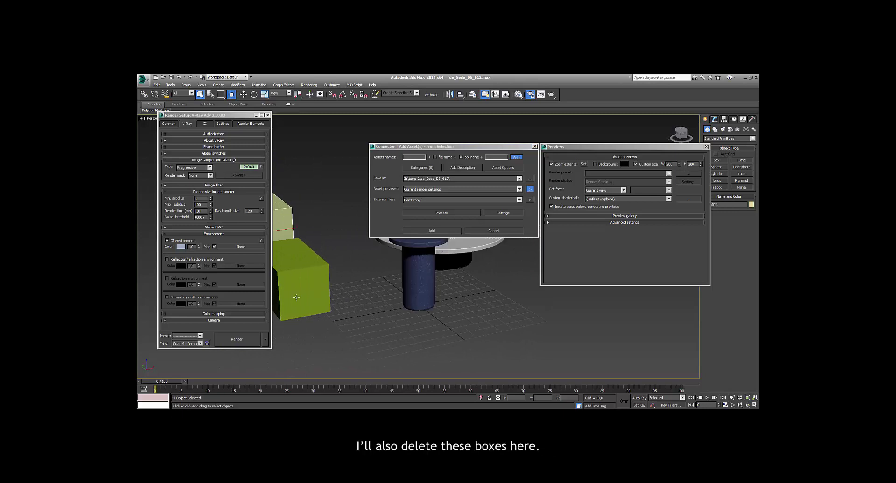
key("Delete")
scroll(306, 326, "up", 5)
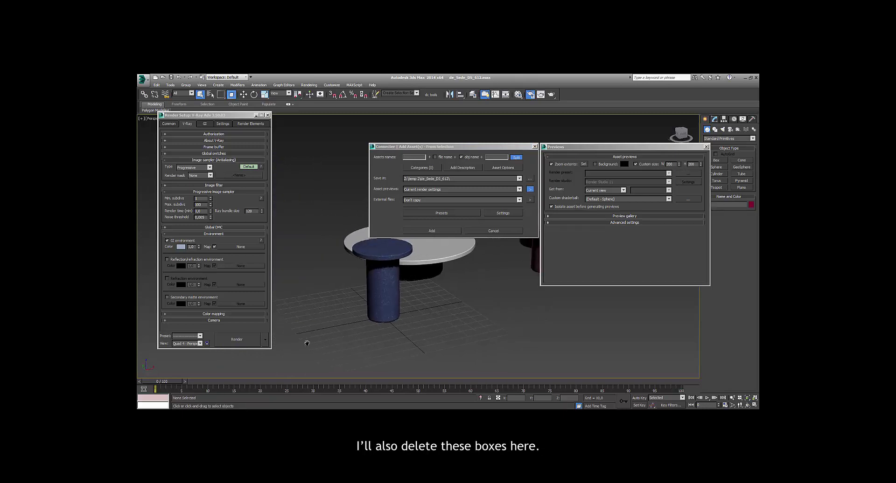
middle_click_drag(415, 300, 408, 321)
scroll(408, 322, "down", 2)
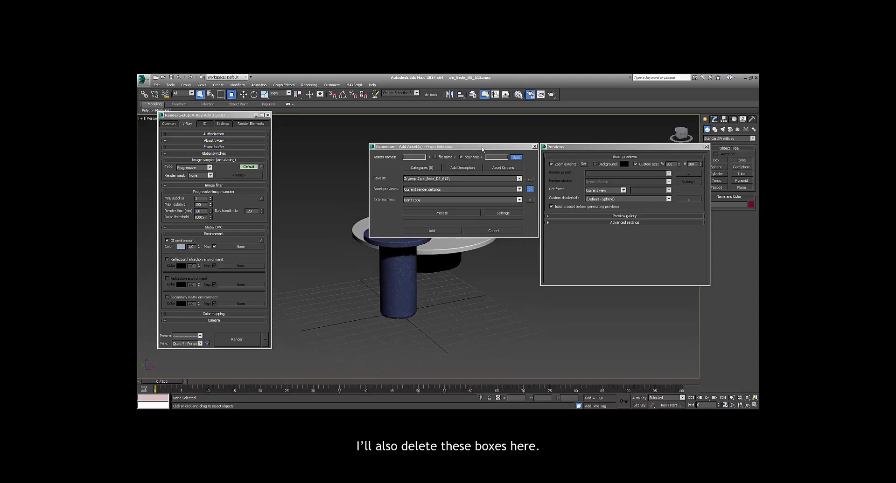
left_click_drag(483, 149, 412, 147)
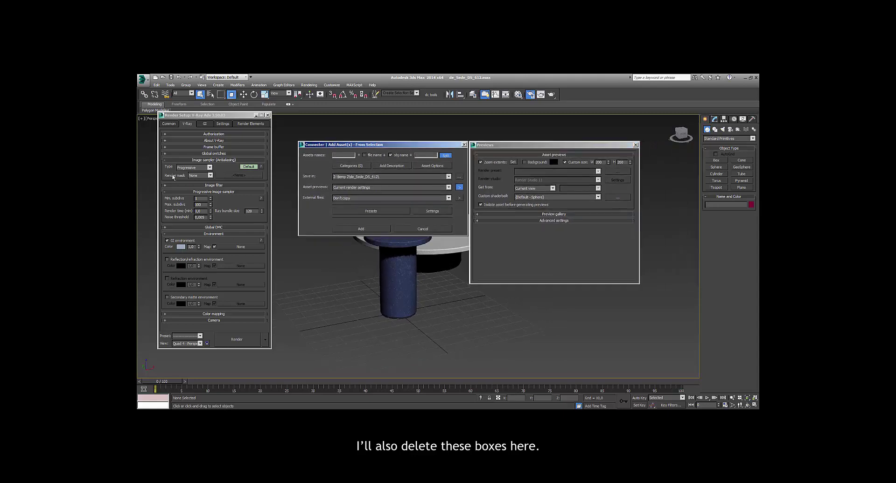
left_click(169, 124)
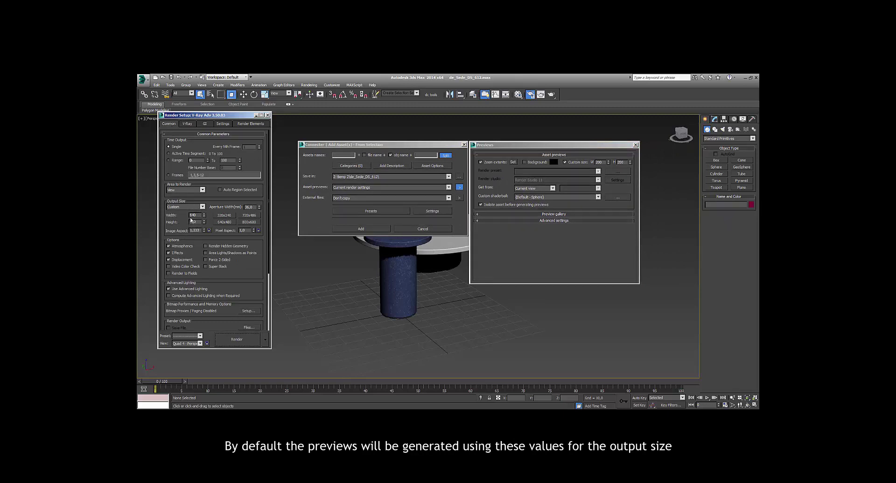
- Check the Environment and Effects and render settings, then close Render Setup
left_click(532, 180)
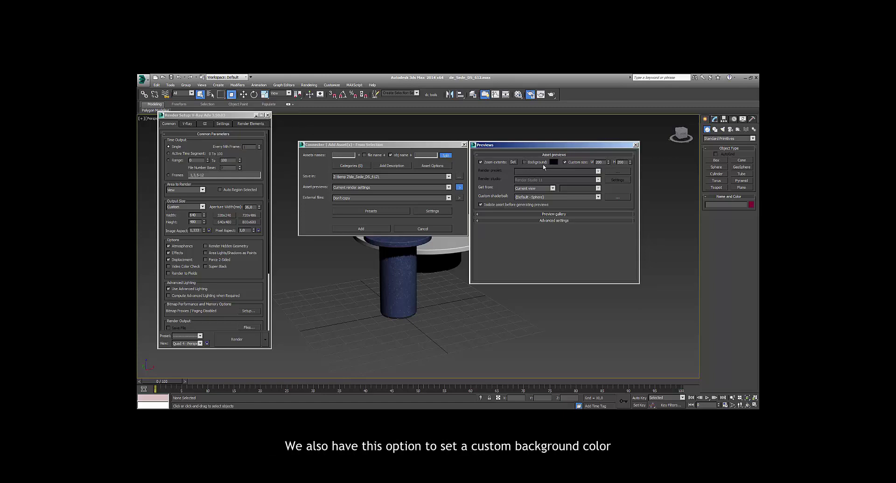
left_click(309, 85)
left_click(320, 129)
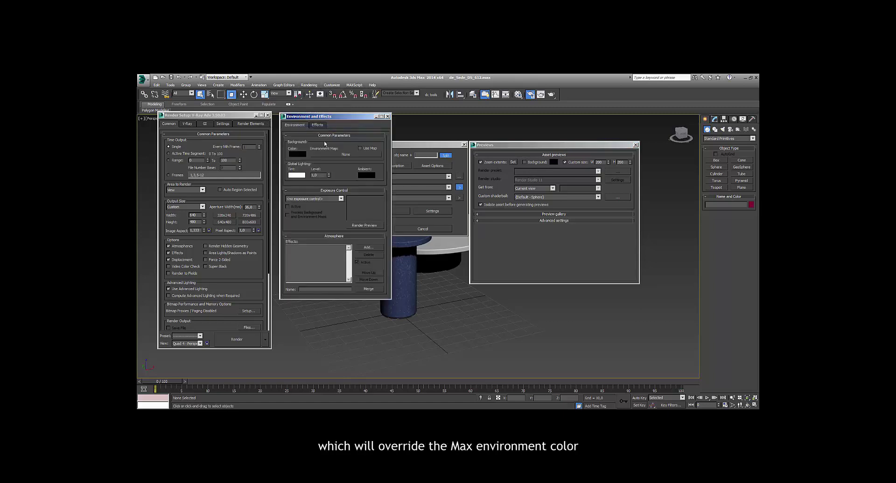
left_click(387, 116)
left_click(187, 123)
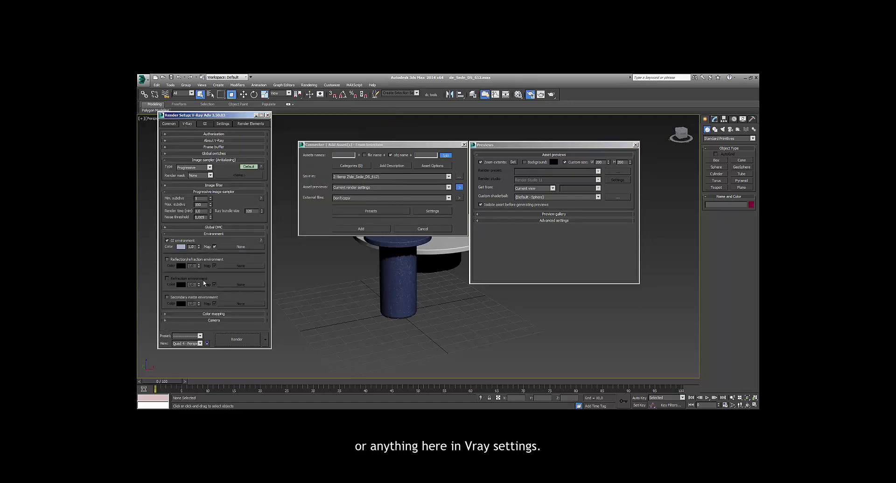
left_click(169, 124)
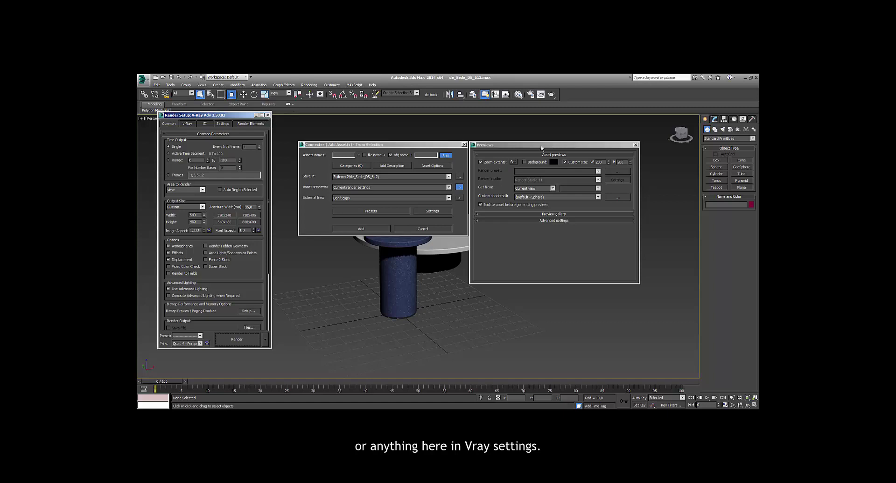
left_click(268, 115)
- Turn on a grey custom background for the asset previews
left_click(524, 163)
left_click(553, 162)
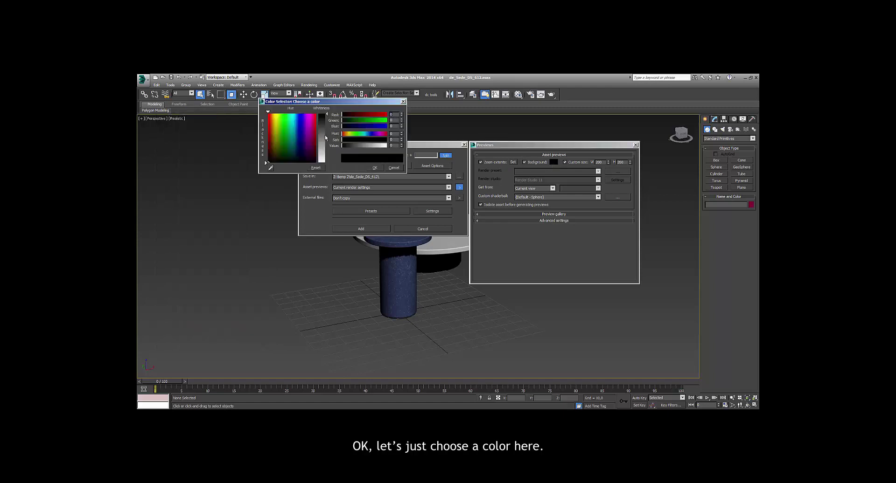
left_click_drag(325, 137, 326, 145)
left_click(376, 168)
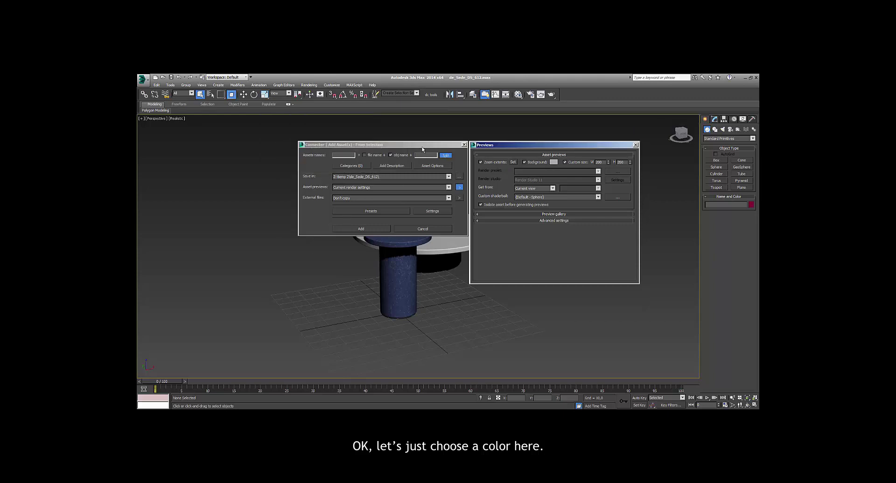
left_click_drag(423, 147, 419, 160)
left_click(419, 160)
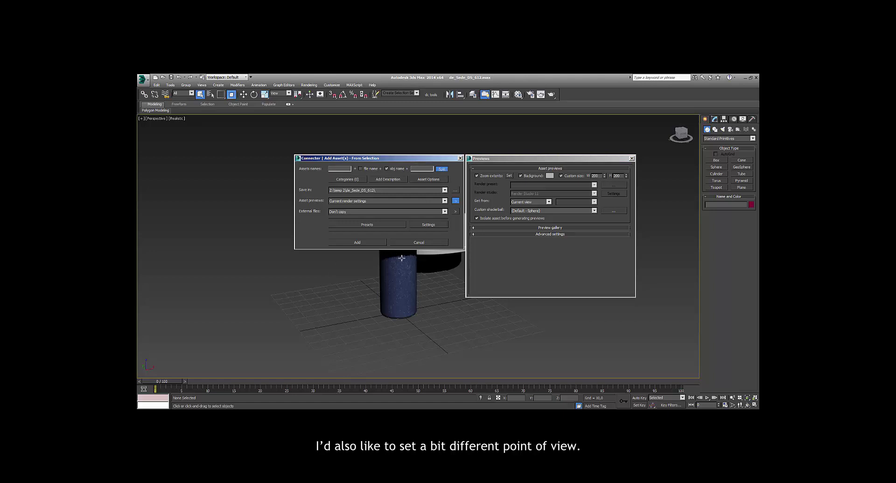
- Show the safe frame and reframe the view closer on the blue table
key("shift+f")
middle_click_drag(403, 276, 408, 280, "alt")
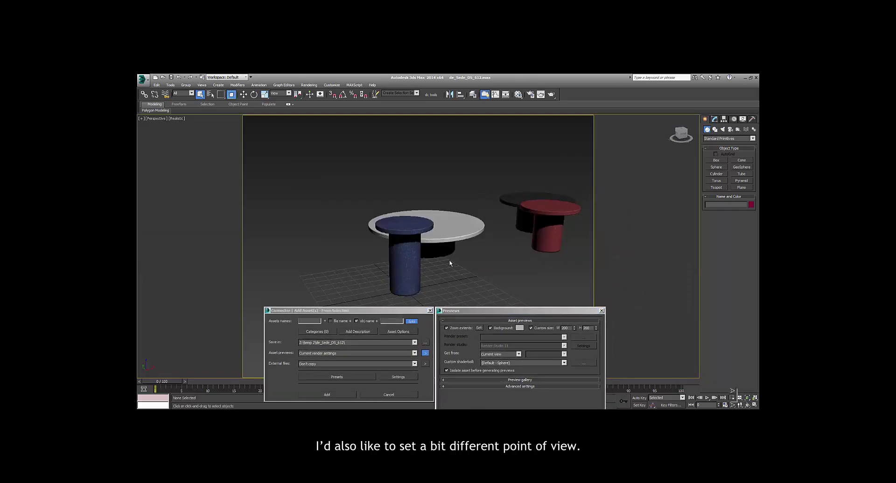
left_click(732, 405)
scroll(410, 257, "up", 4)
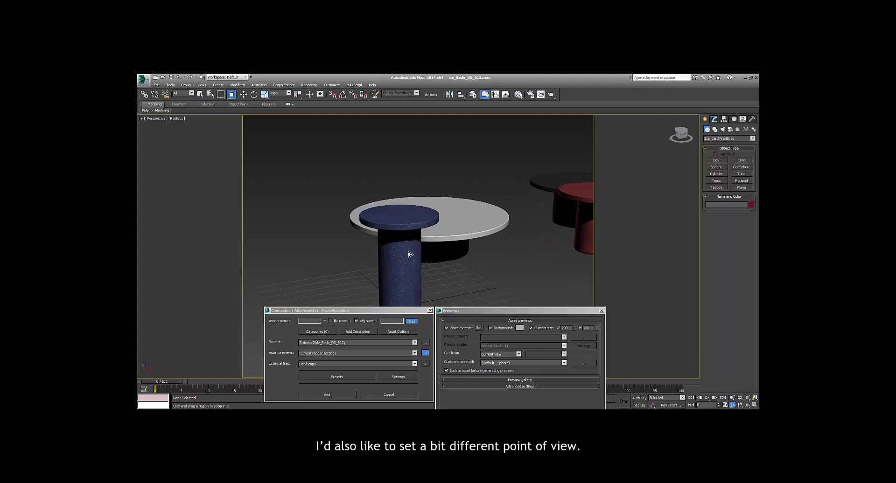
middle_click_drag(416, 251, 509, 233)
right_click(504, 231)
- Select all four table pieces and open the External files options, with paths set to Don't update
left_click(399, 261)
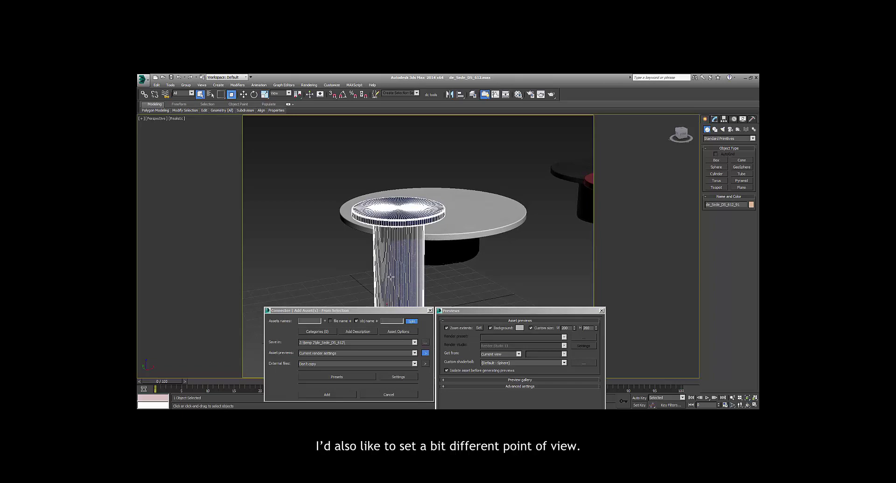
middle_click_drag(398, 261, 392, 279, "alt")
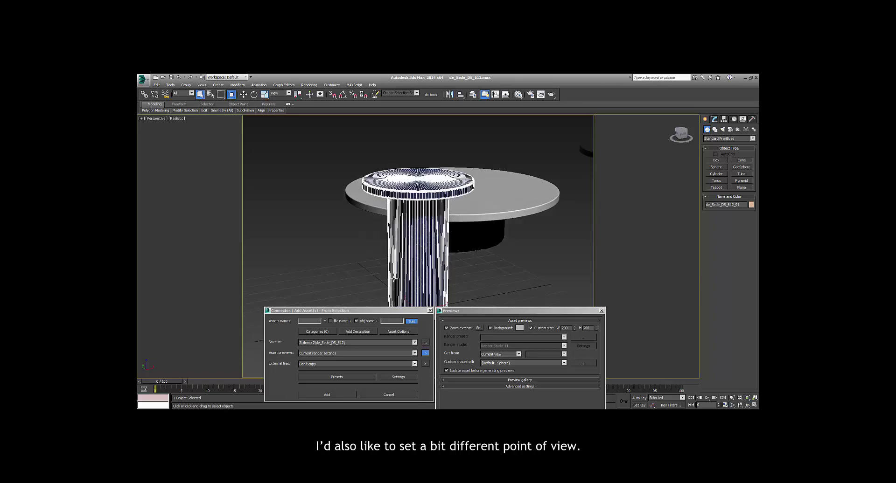
left_click(371, 283)
key("ctrl+a")
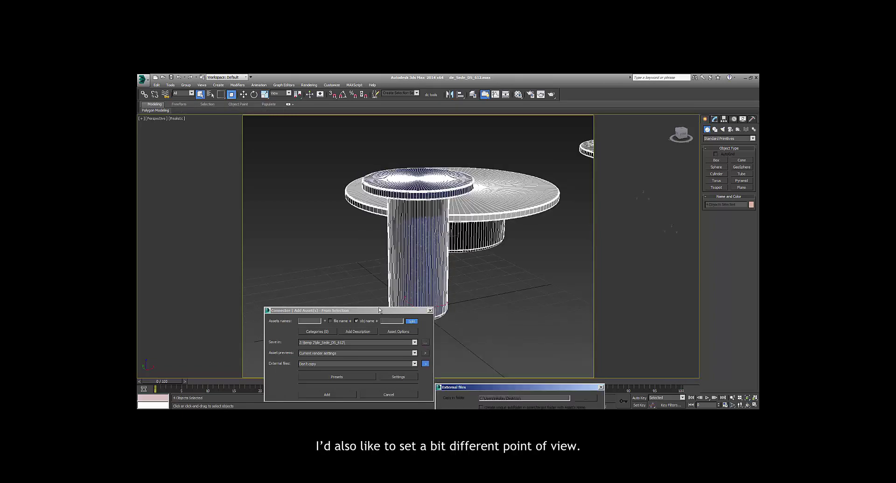
left_click(425, 364)
left_click_drag(336, 310, 365, 153)
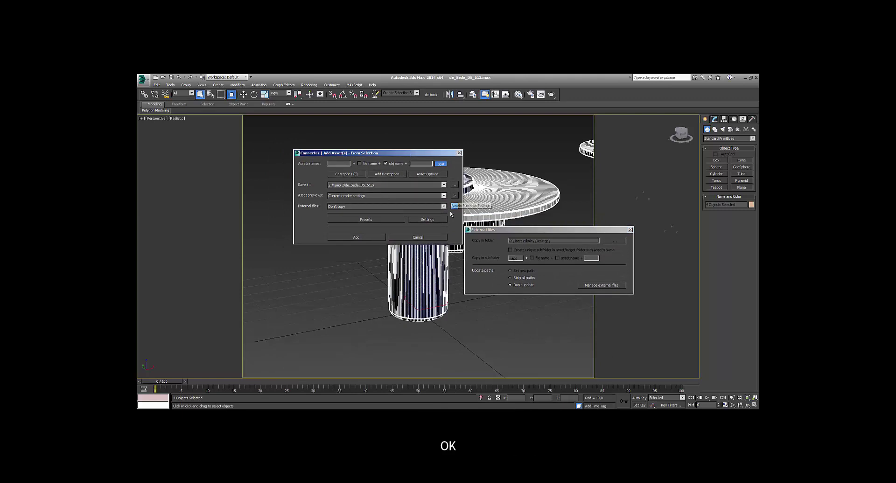
- Name new Connecter assets after the scene's file name instead of the object name
left_click(454, 196)
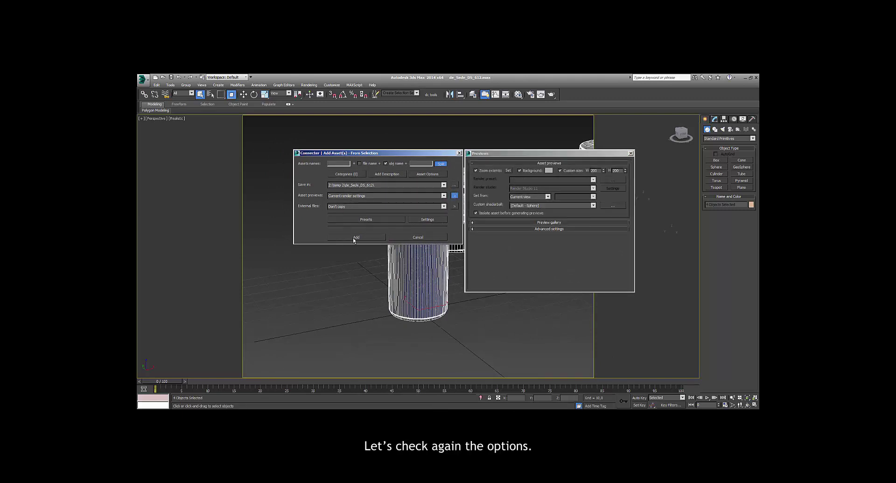
left_click_drag(410, 155, 403, 153)
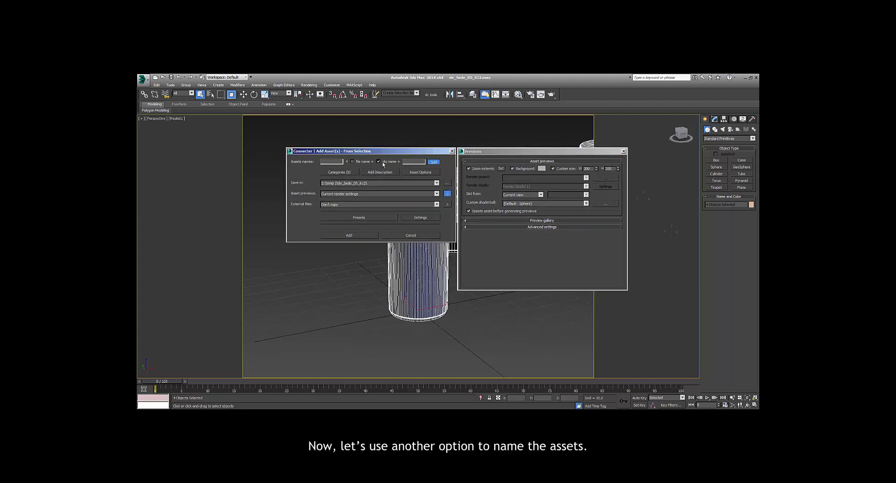
left_click_drag(389, 153, 377, 150)
left_click(340, 160)
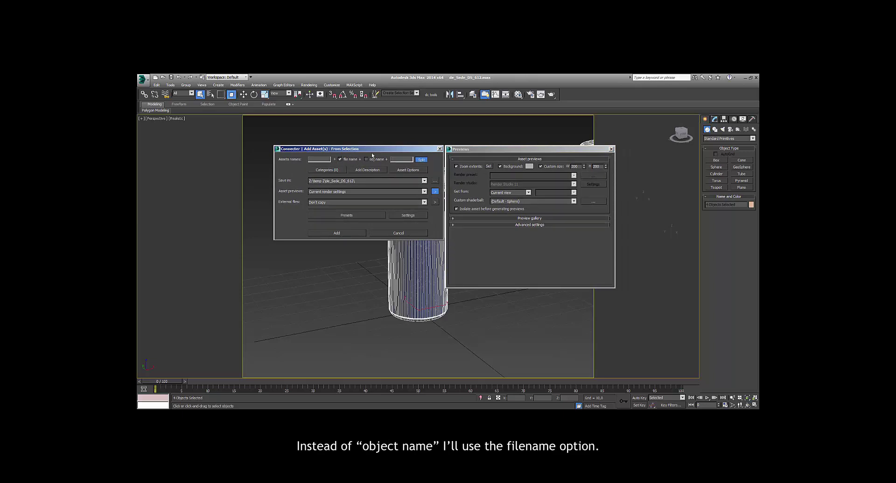
mouse_move(372, 155)
left_mouse_down()
mouse_move(344, 212)
mouse_move(376, 149)
left_mouse_up()
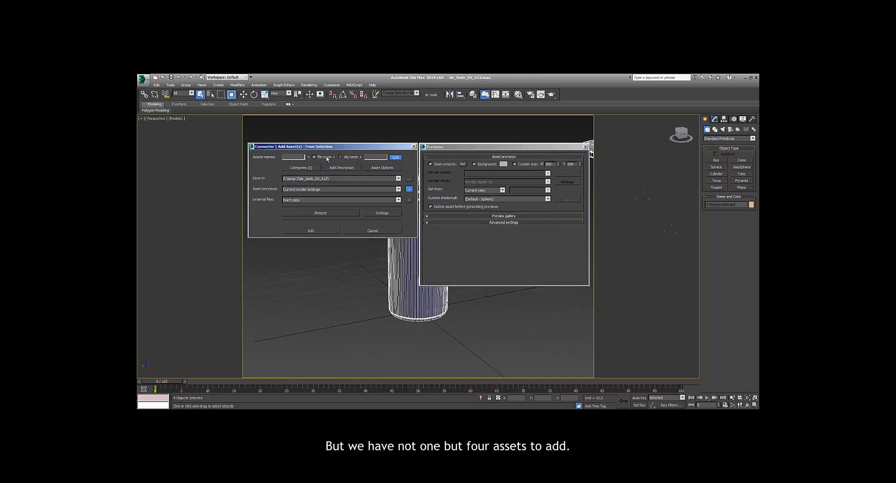
- Set asset numbering to an underscore separator with numbers placed after the name
left_click(392, 215)
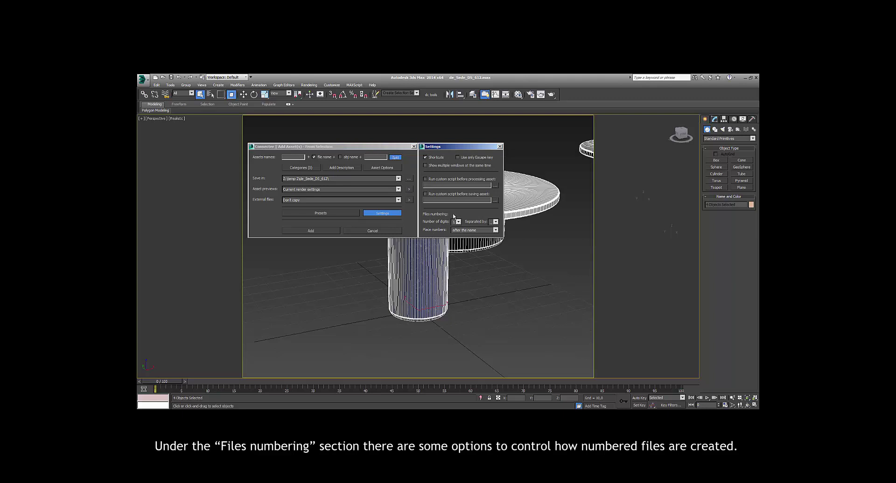
left_click(495, 223)
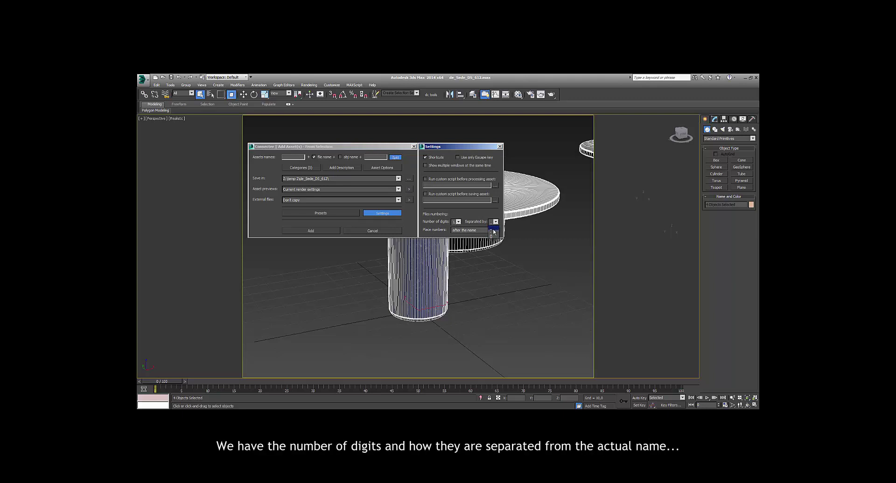
left_click(493, 237)
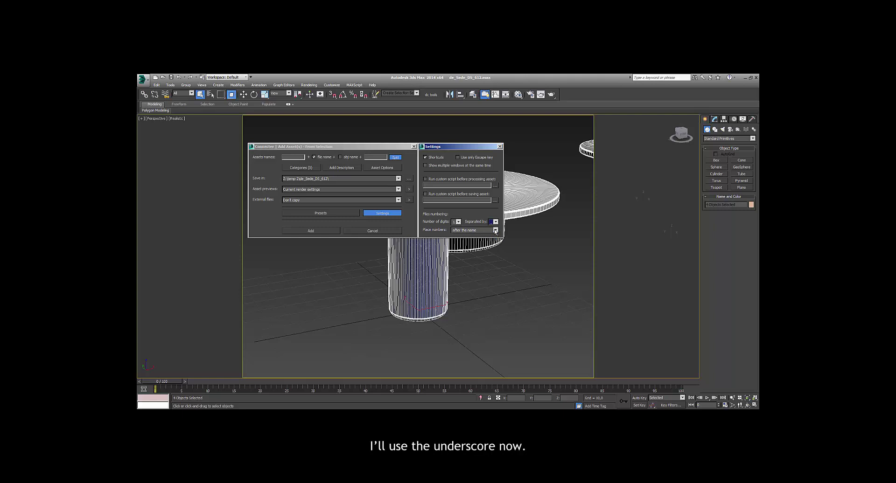
left_click(487, 231)
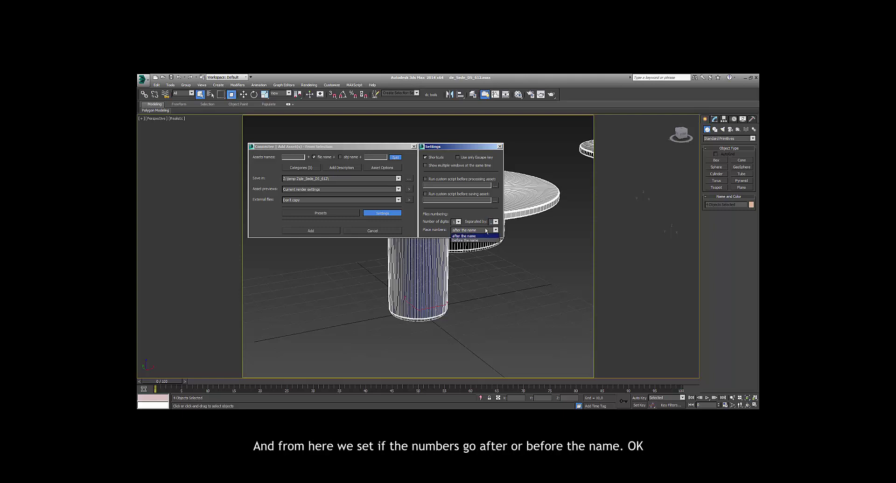
left_click(482, 235)
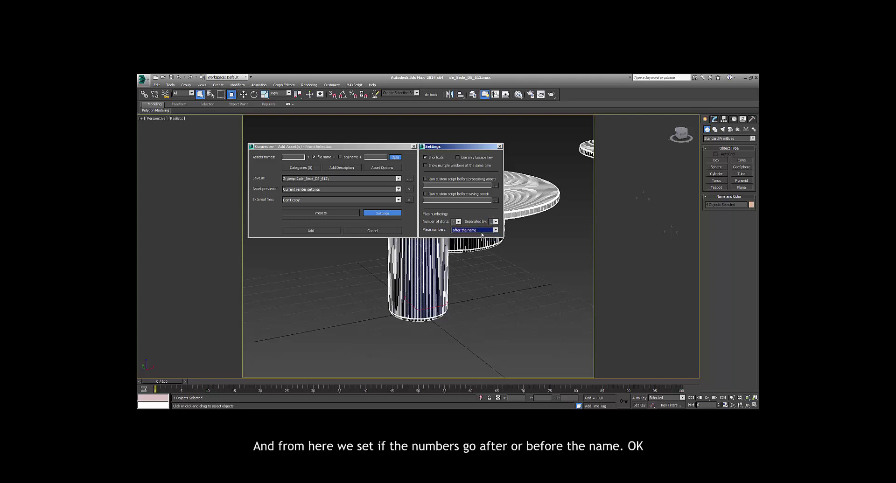
left_click(381, 214)
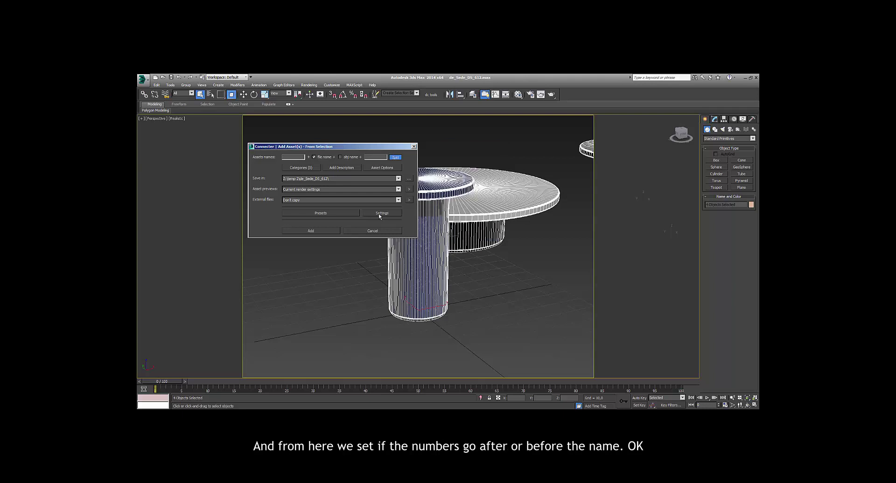
- Add the tables as assets de_Sede_DS_612_max_1 to _max_4 with rendered previews
left_click(409, 190)
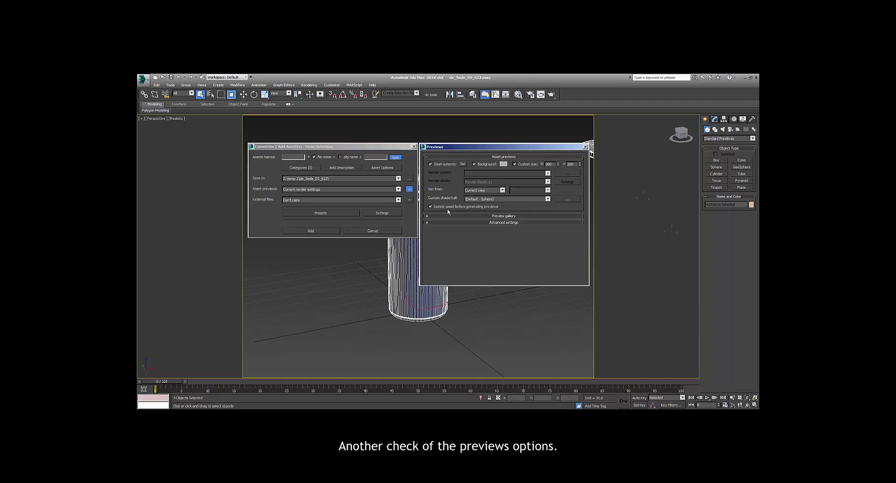
left_click(325, 231)
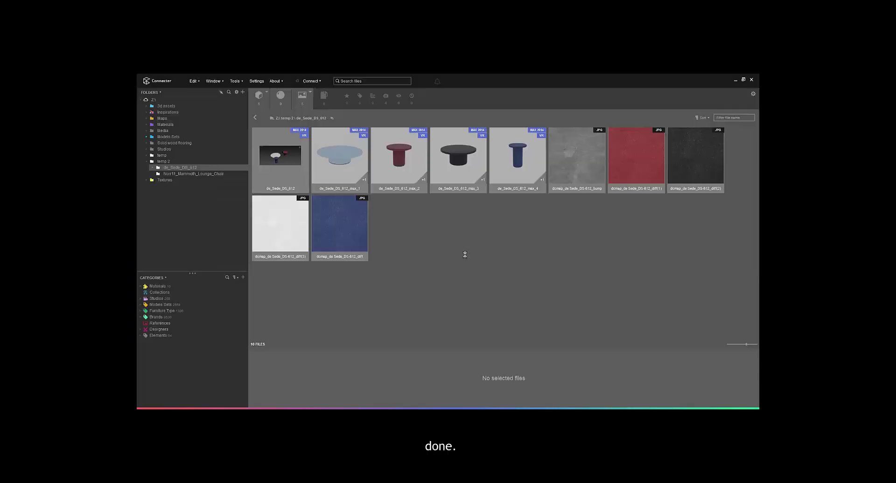
- Step through the full-size previews of the new max_1 to max_4 assets, then return to 3ds Max
left_click(349, 157)
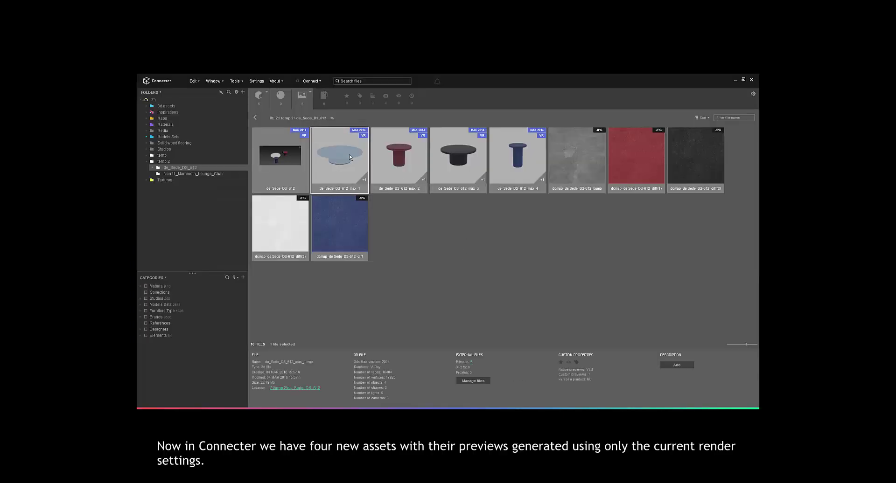
double_click(350, 157)
key("Right")
key("Right")
key("Right")
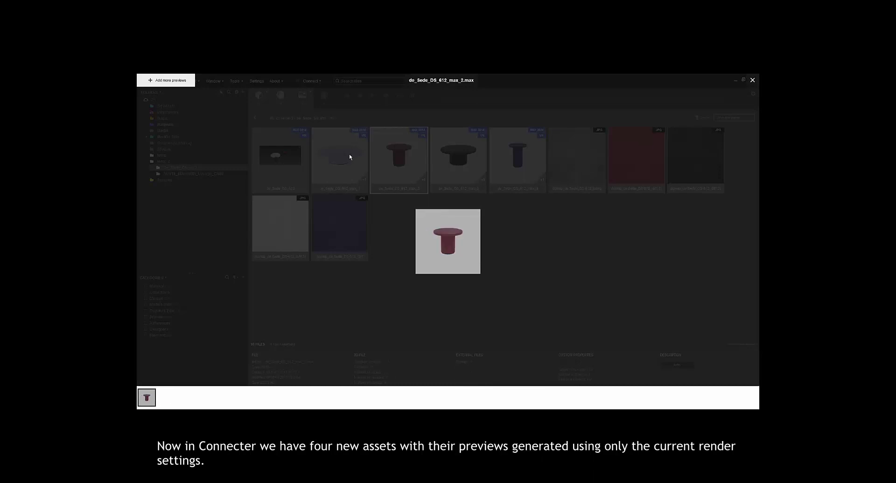
key("Right")
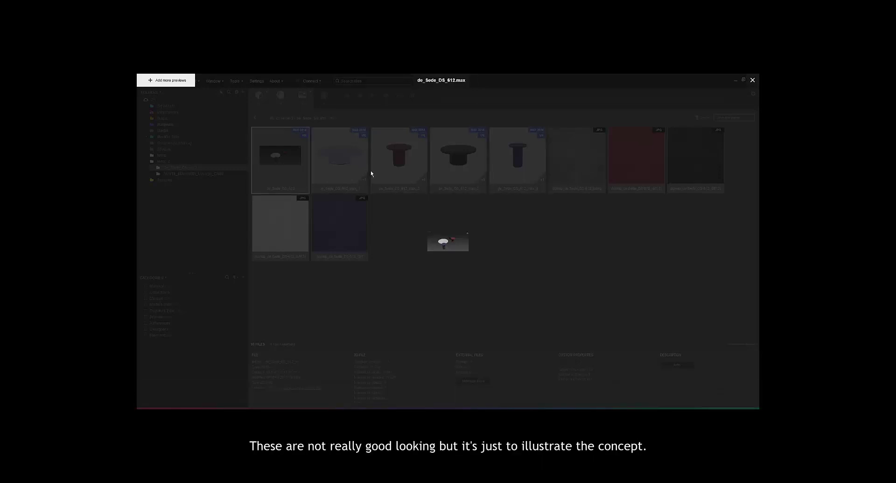
key("Escape")
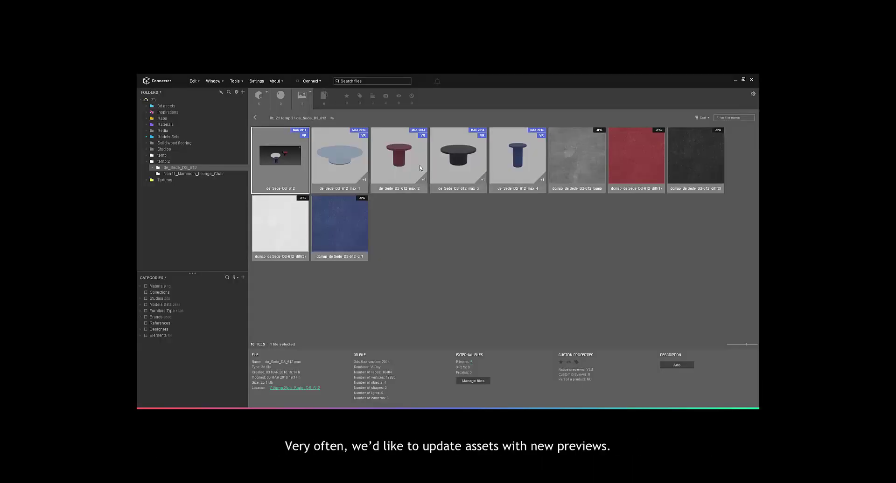
key("alt+Tab")
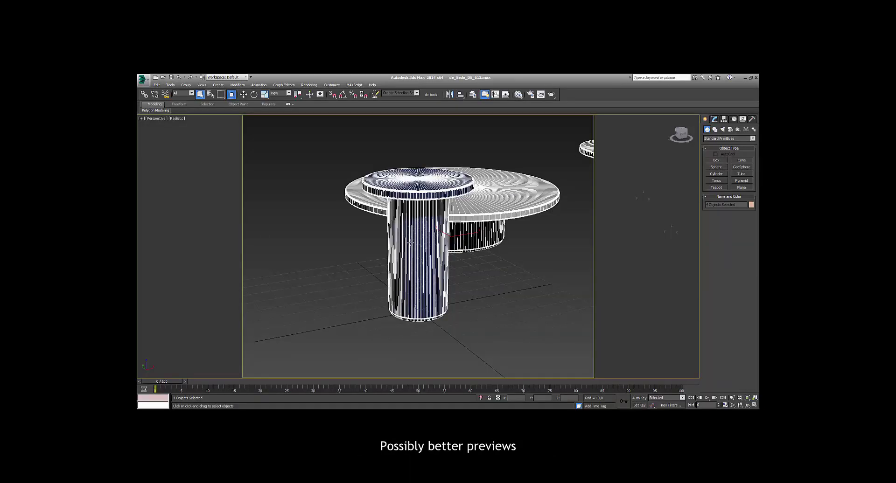
- Reset 3ds Max to an empty untitled scene and switch back to Connecter
left_click(142, 80)
left_click(158, 108)
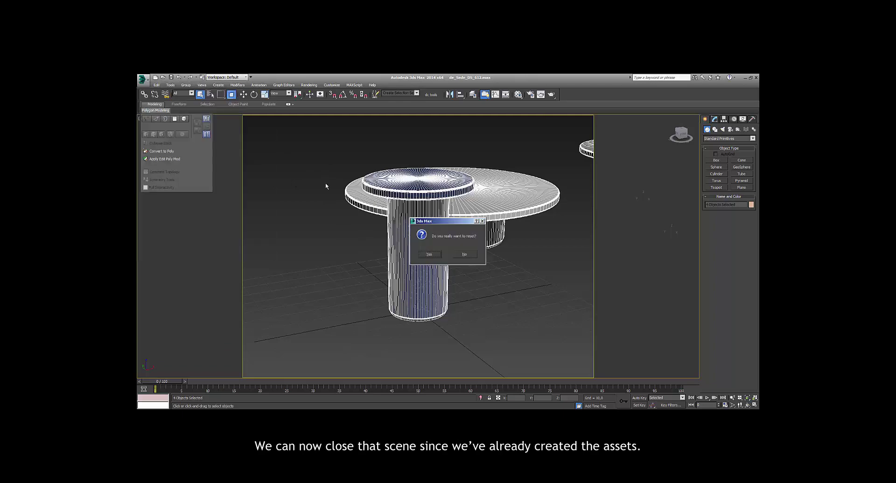
left_click(429, 255)
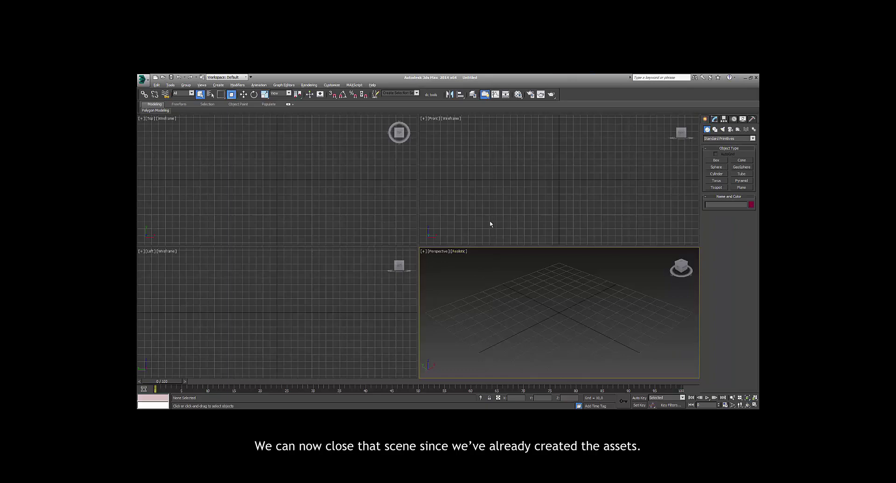
key("alt+Tab")
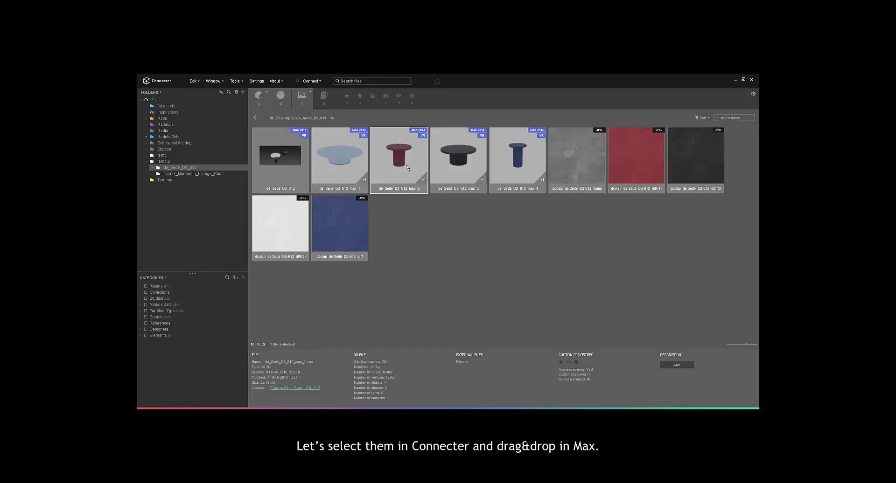
- Select the de_Sede_DS_612_max_1 to _max_4 assets without the bump JPG and drag them into 3ds Max
left_click(532, 167)
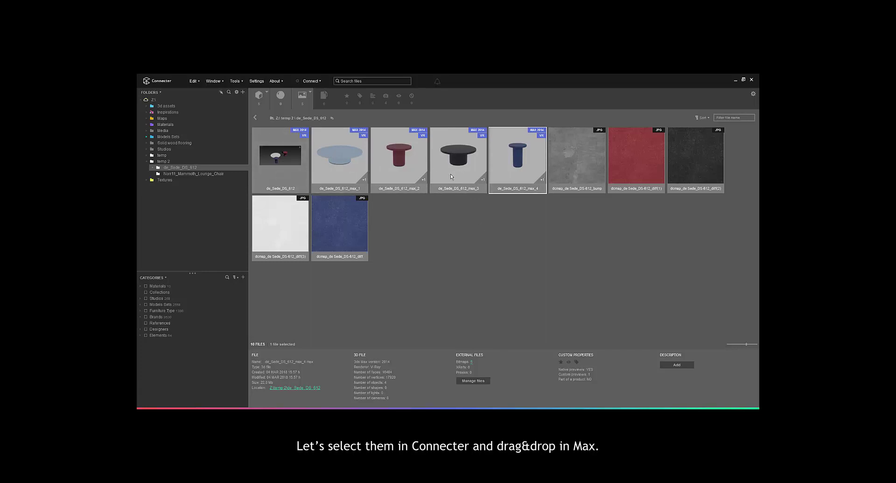
left_click(324, 161)
left_click(577, 159, "shift")
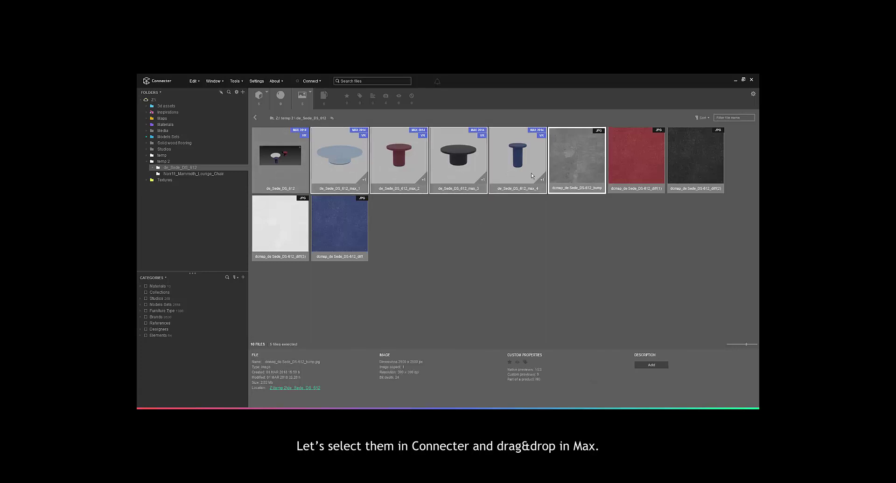
left_click(569, 167, "ctrl")
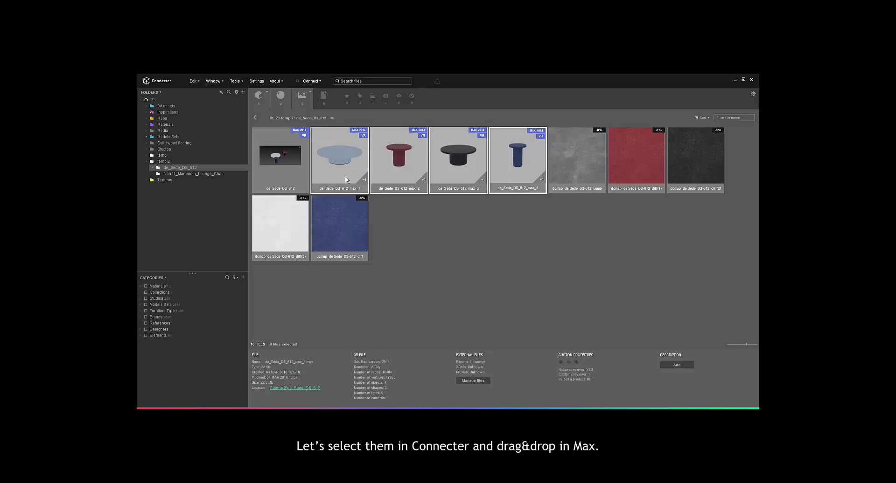
left_click_drag(498, 166, 477, 290)
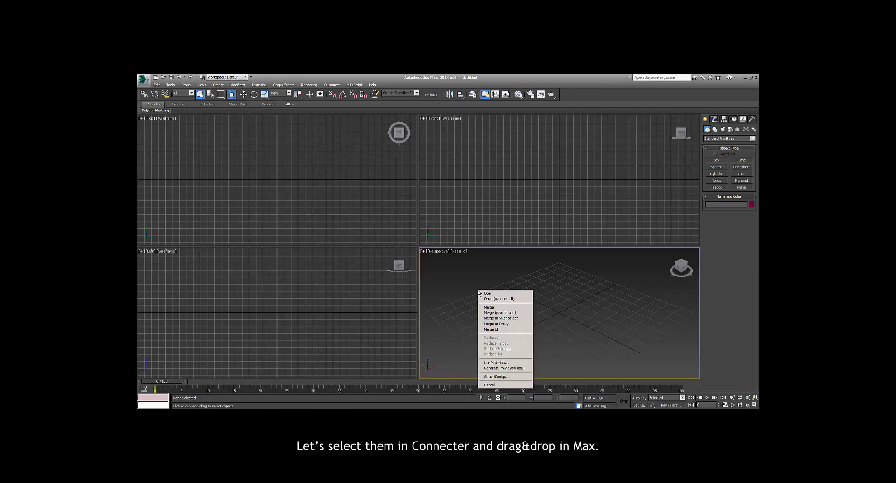
- Send the four dropped table files to Generate Previews/Files and open the Process Files options
left_click(517, 372)
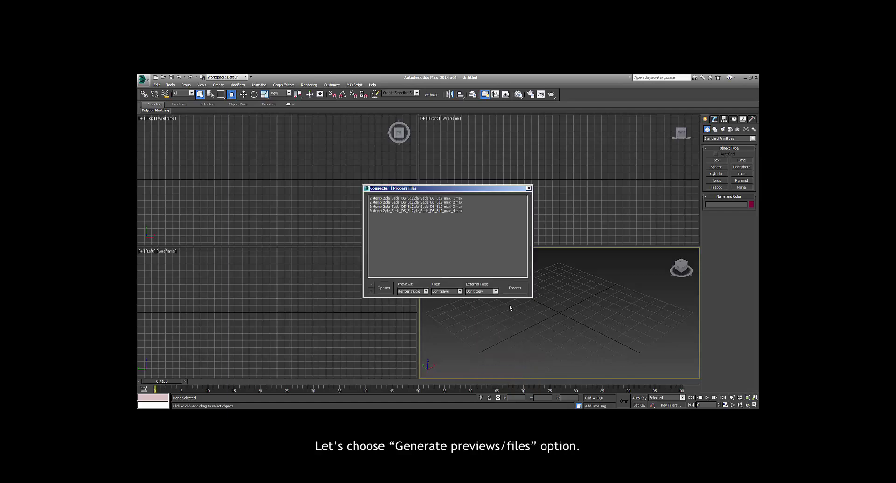
left_click_drag(468, 190, 456, 128)
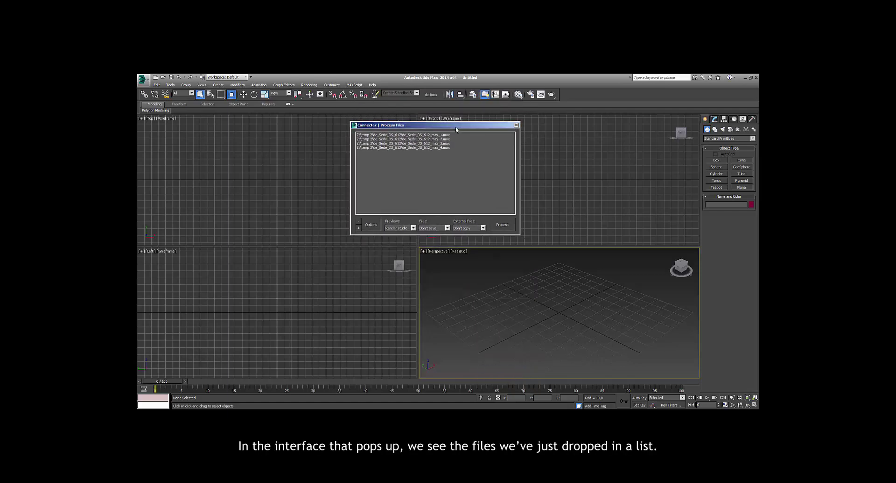
left_click(446, 143)
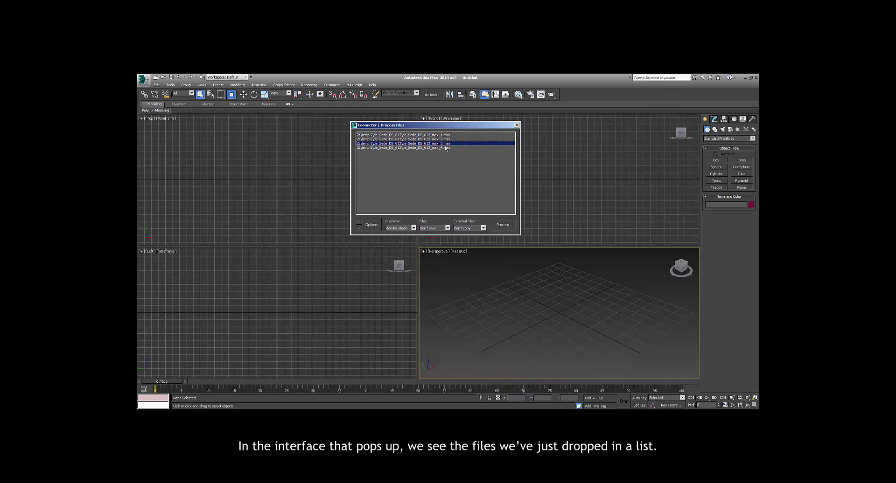
left_click(446, 148)
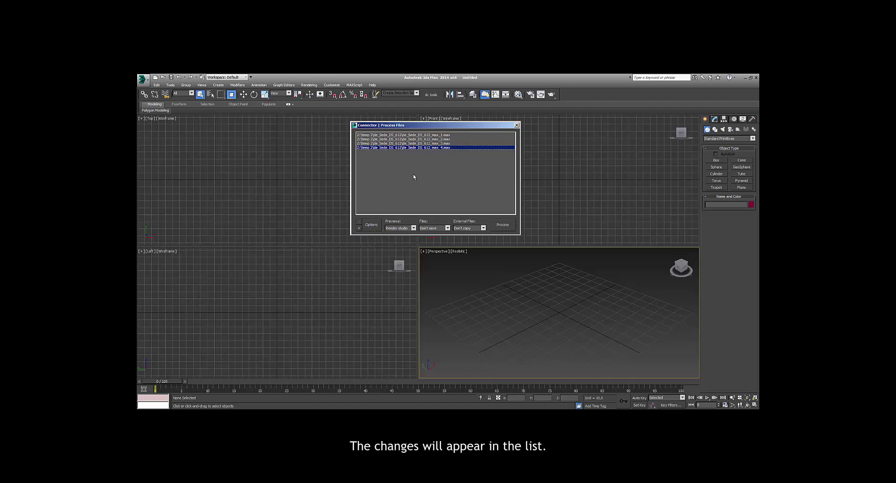
left_click_drag(435, 125, 445, 122)
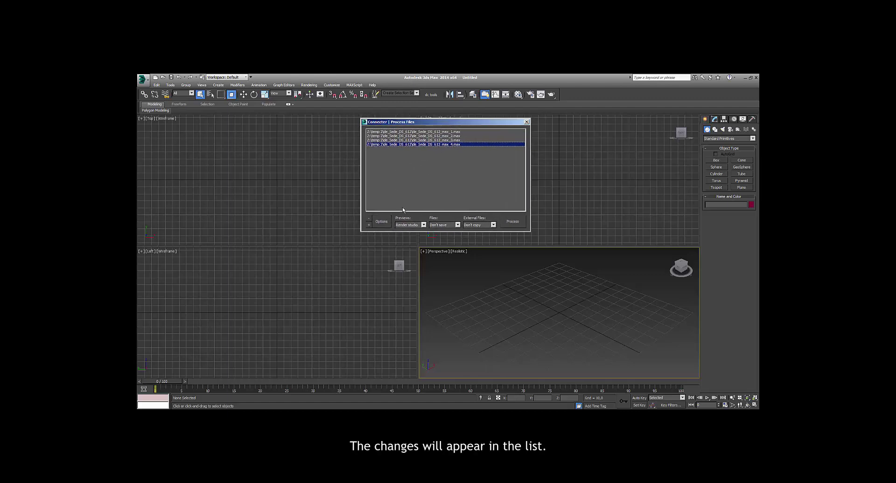
left_click(382, 222)
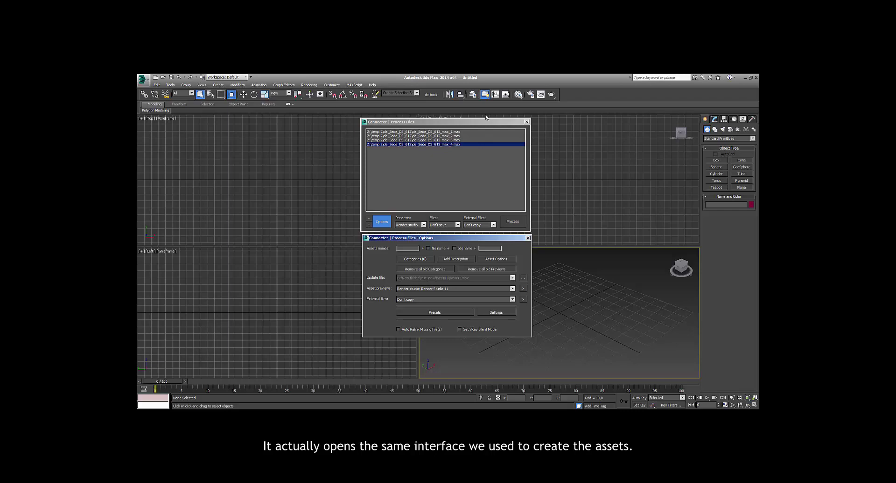
- Keep 'Render studio: Render Studio 11' as the Asset previews source and open its preview settings
left_click_drag(488, 125, 476, 123)
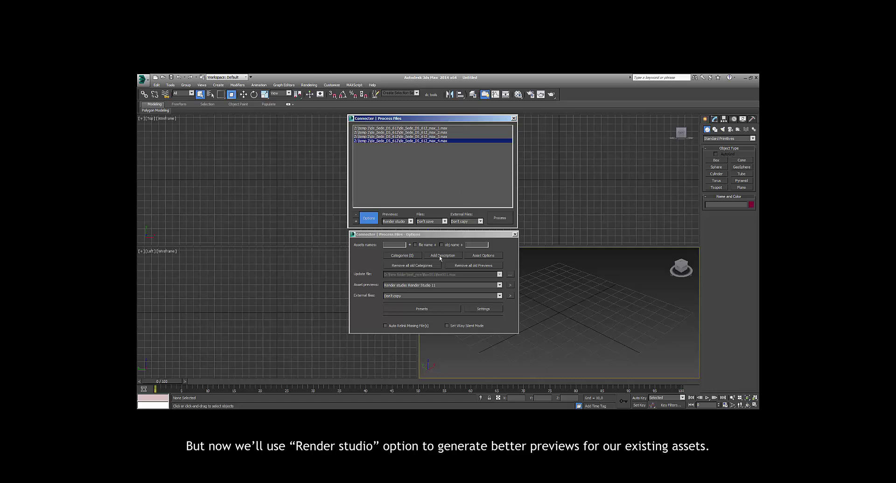
left_click(415, 286)
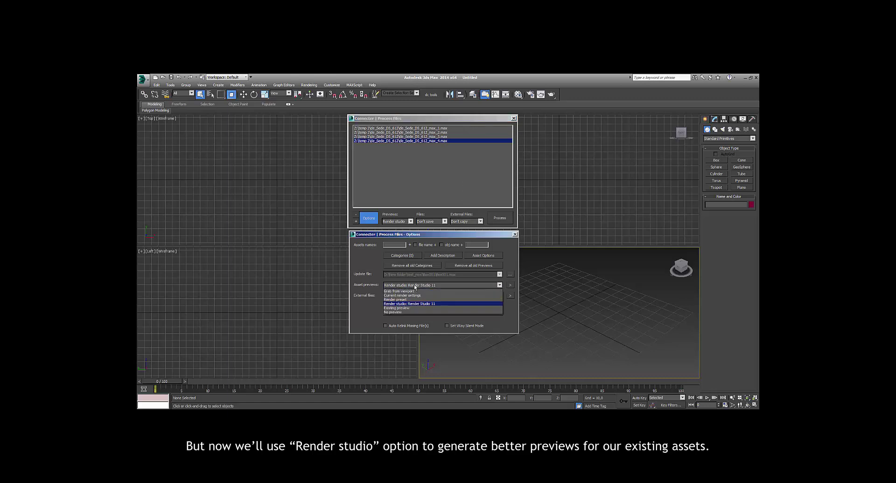
left_click(396, 303)
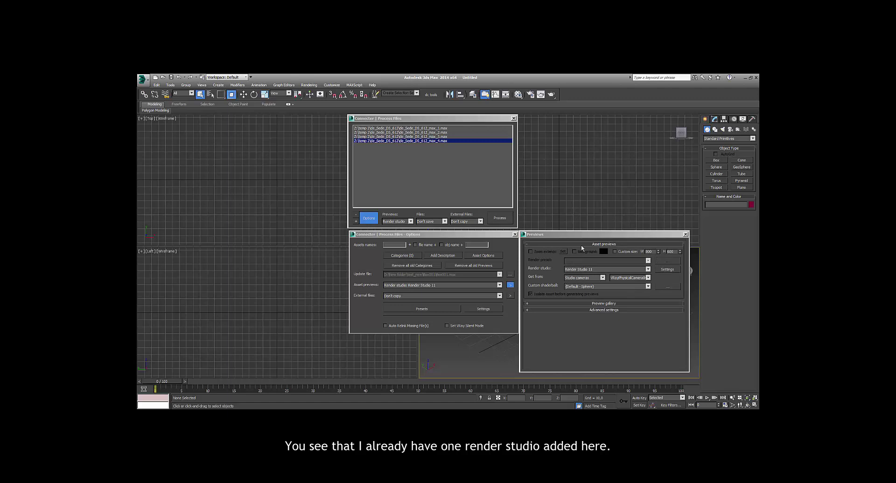
- Confirm Render Studio 11 as the studio after reviewing its details, with Get from set to Studio cameras
left_click(591, 269)
left_click(585, 270)
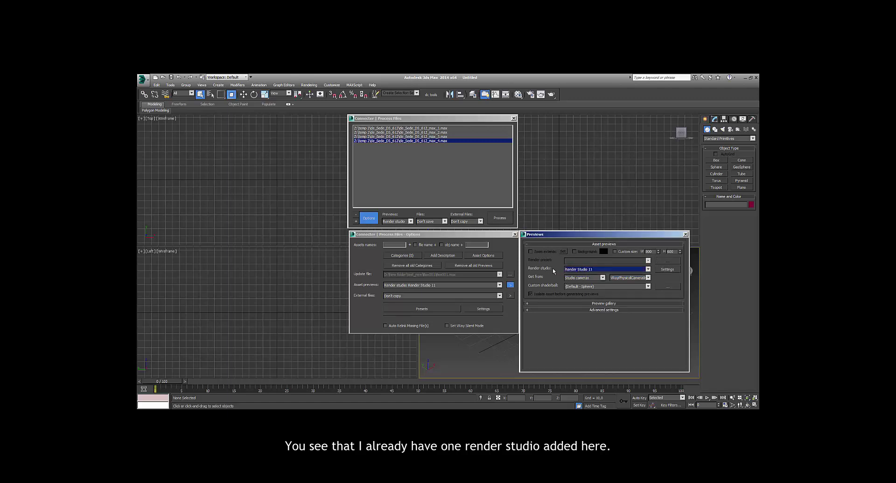
left_click(667, 269)
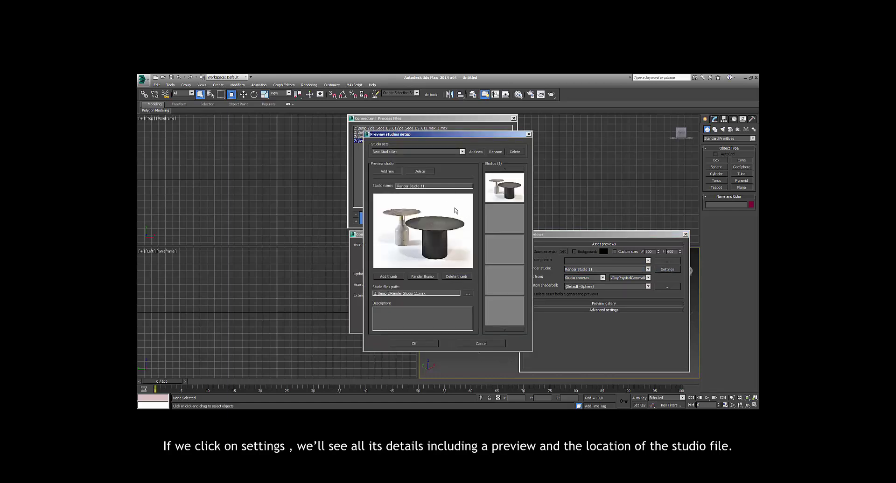
left_click(411, 344)
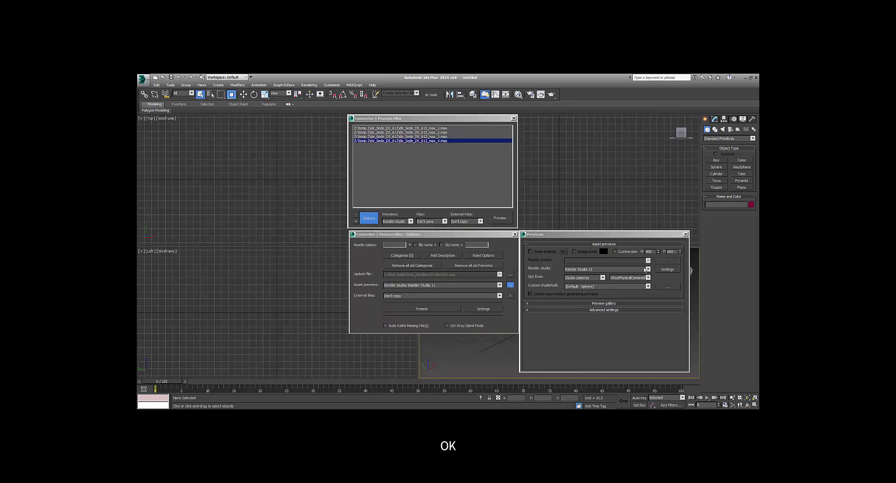
left_click(597, 278)
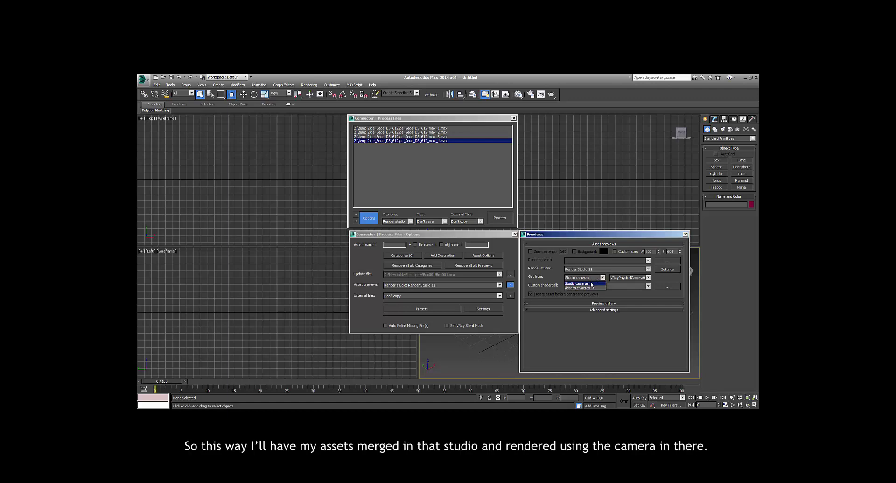
left_click(591, 285)
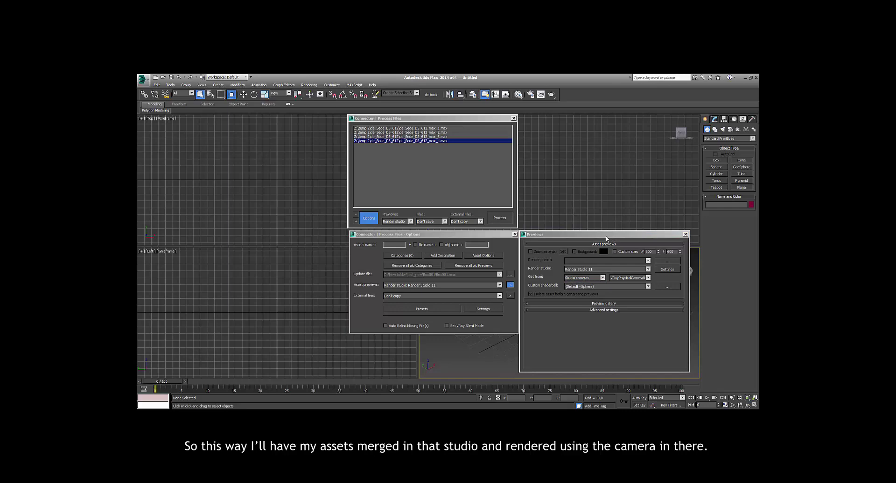
- Look at the max_1 table's old preview in Connecter, then return to the batch options
left_click_drag(461, 118, 459, 112)
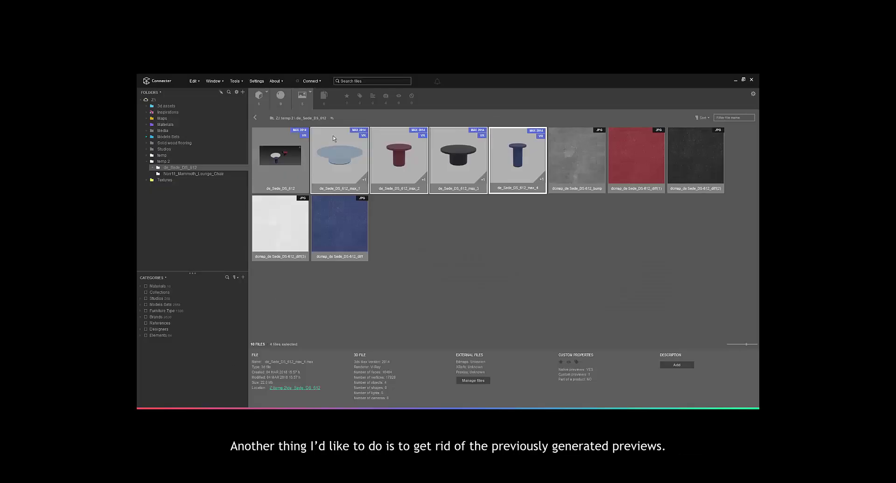
left_click(339, 147)
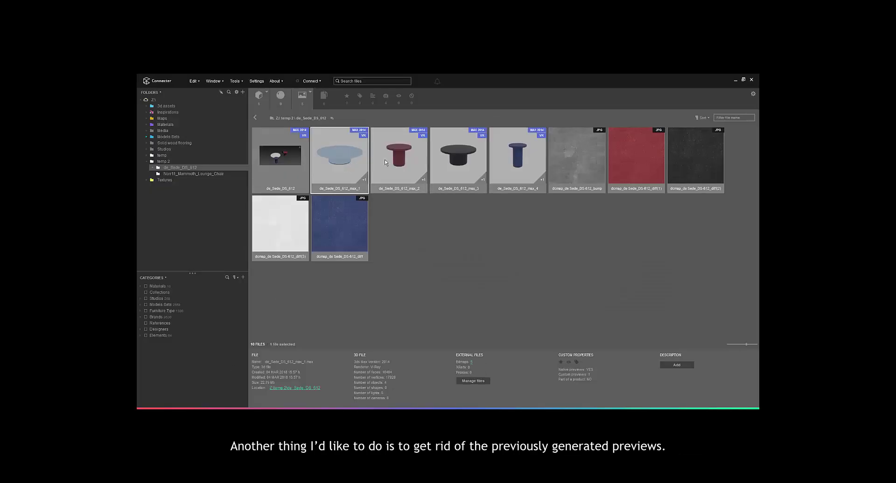
double_click(341, 159)
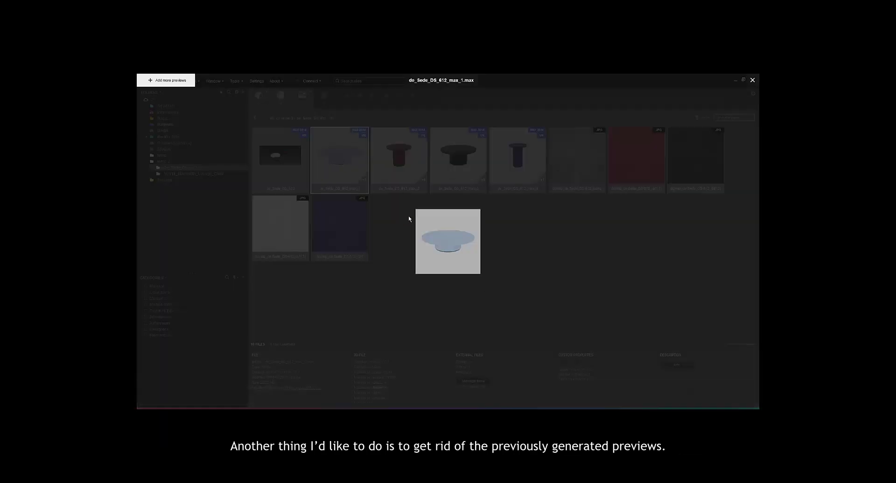
key("Escape")
key("alt+Tab")
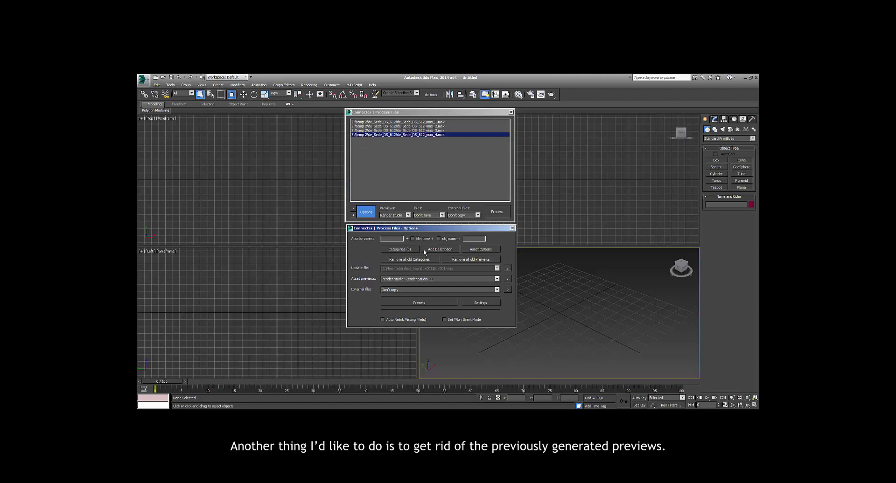
- Turn on Remove all old Previews and set a custom preview size of 200 × 200
left_click(469, 260)
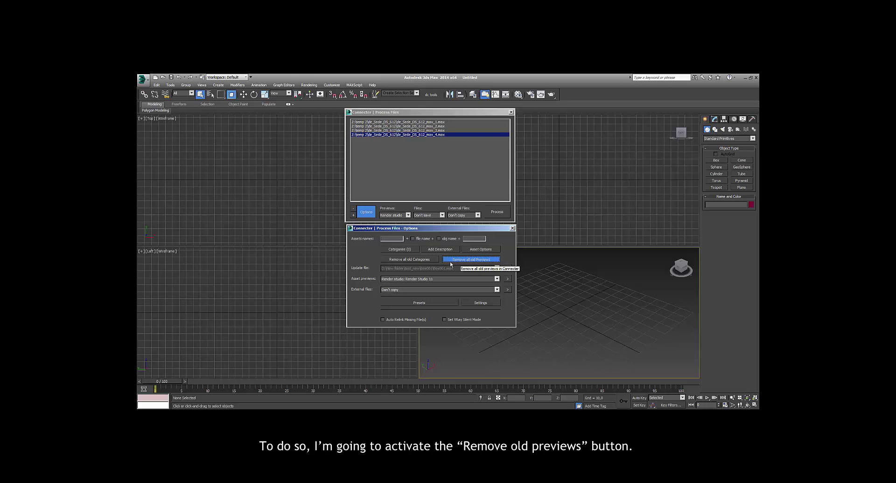
left_click(507, 279)
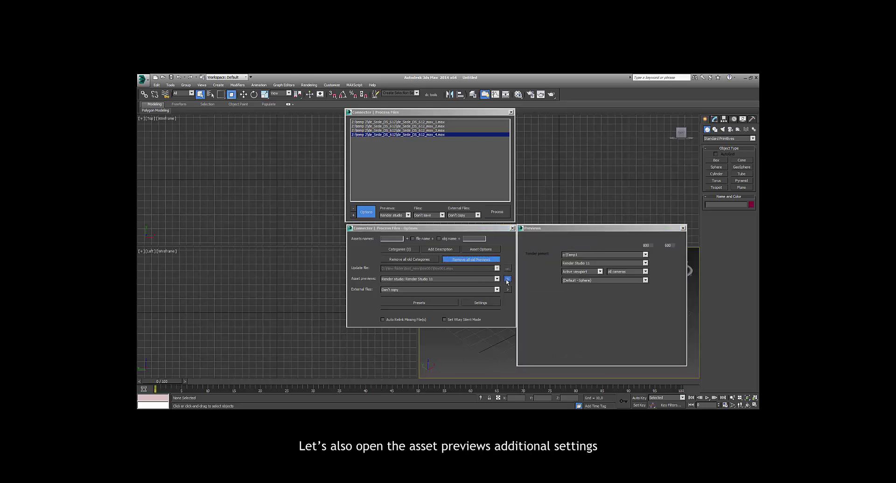
left_click(613, 246)
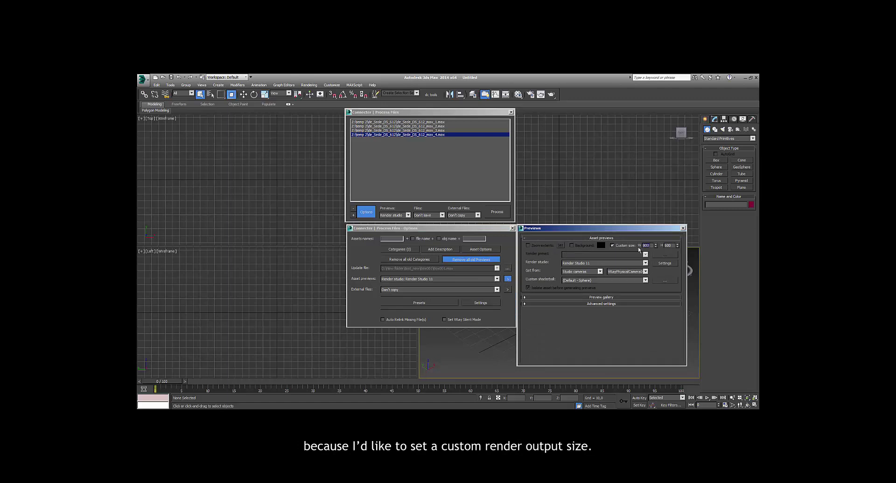
type("200")
key("Tab")
type("200")
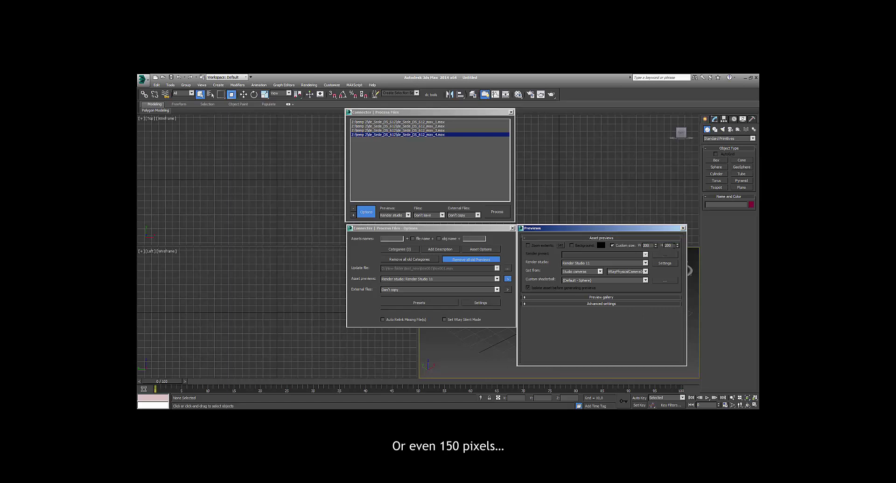
type("150")
left_click(508, 279)
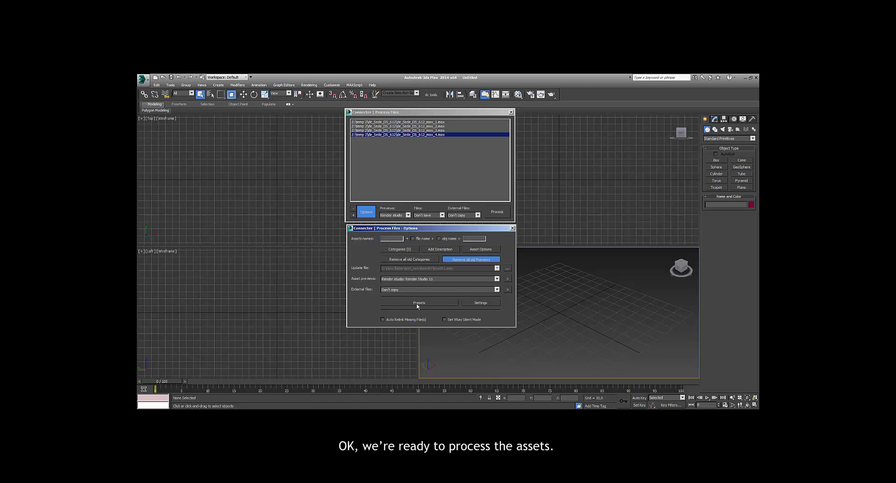
- Process the four De Sede table files and dismiss the no-errors summary
left_click(498, 212)
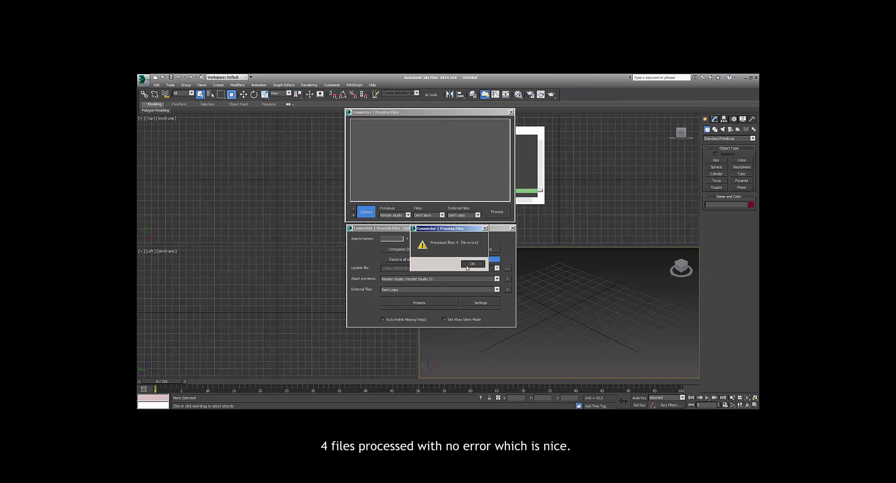
left_click(471, 264)
- Browse the new studio-rendered previews of the max_1 to max_4 tables in Connecter's viewer
key("alt+Tab")
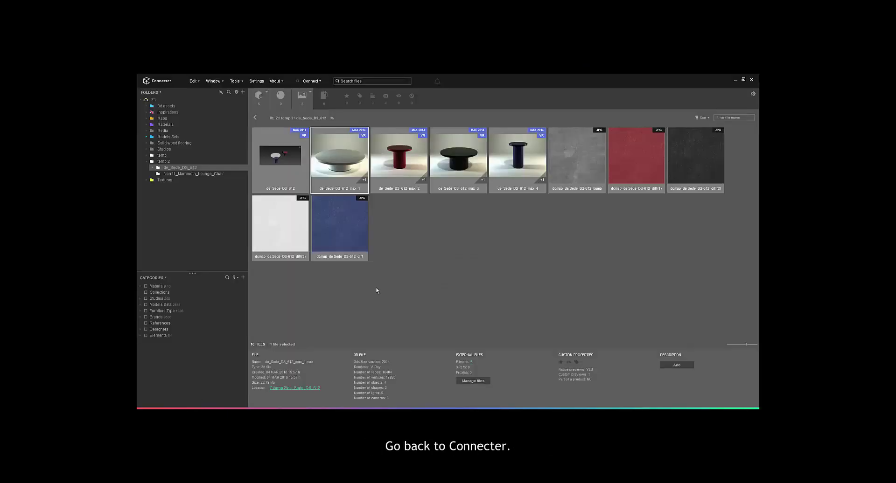
left_click(328, 152)
key("space")
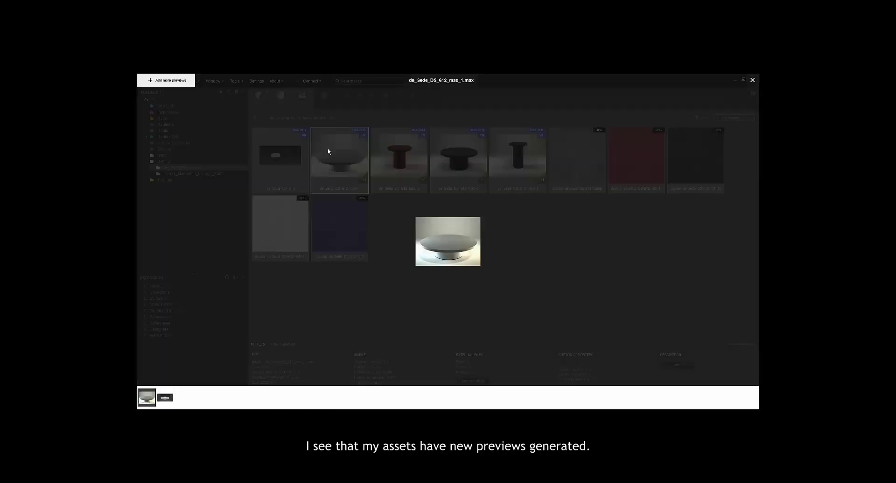
key("Right")
key("Right")
key("Right")
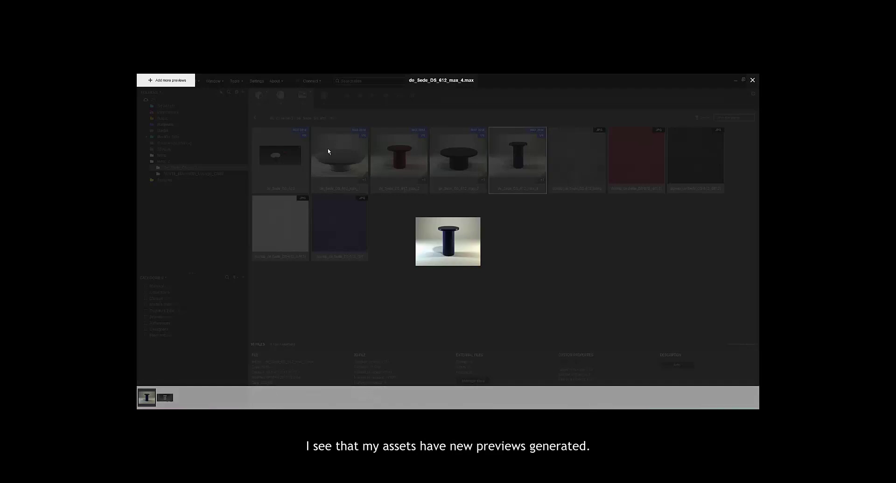
key("space")
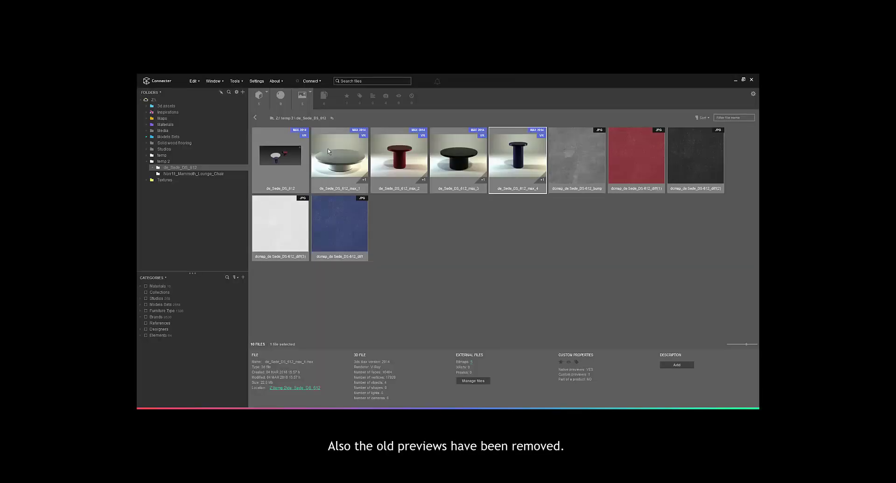
left_click(352, 157)
key("space")
key("space")
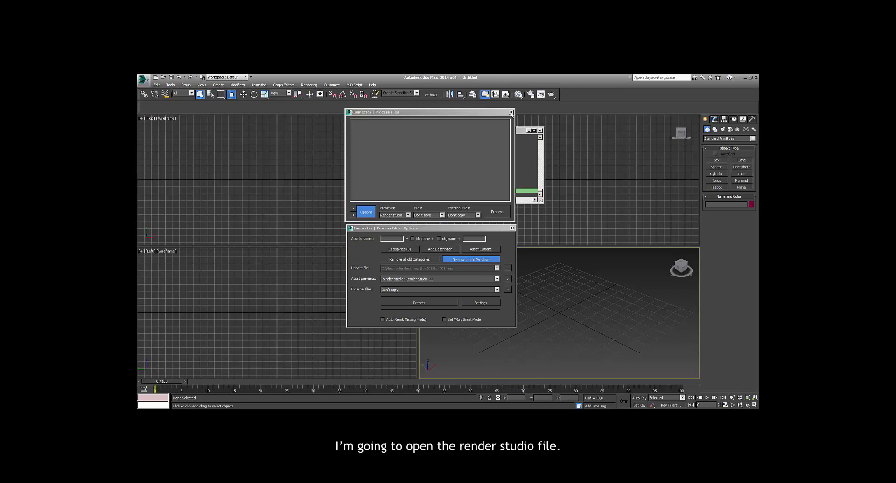
- Open Render Studio 11.max from Recent Documents, accepting the gamma, missing-texture and V-Ray prompts
left_click_drag(477, 115, 309, 161)
left_click(143, 79)
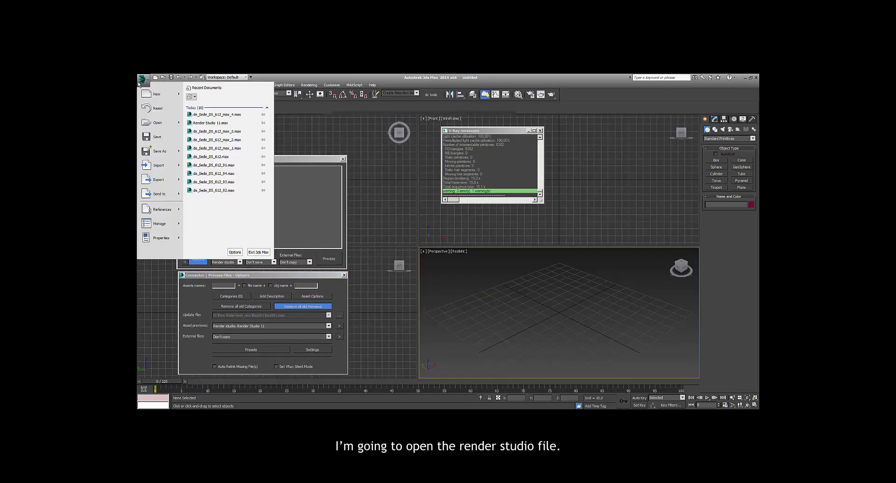
left_click(205, 123)
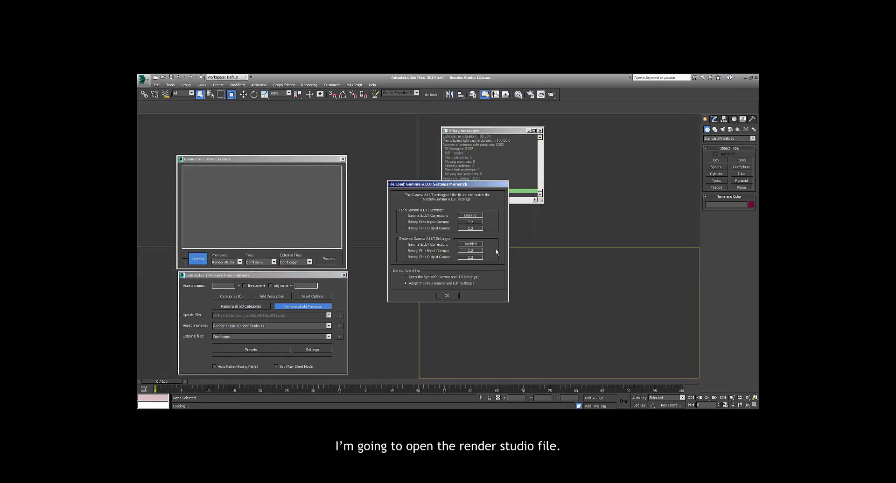
left_click(447, 297)
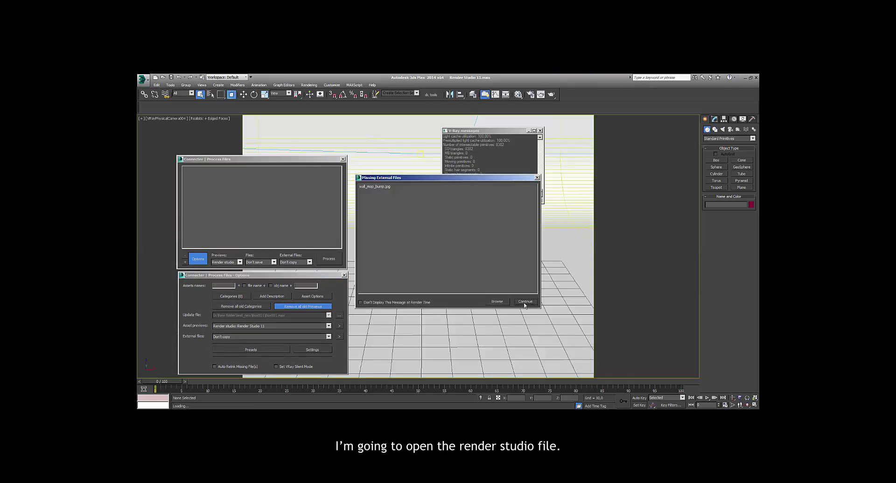
left_click(524, 302)
left_click(540, 130)
- In Top view without grid, Shift-move the studio's preview camera toward the lower left to clone it
key("t")
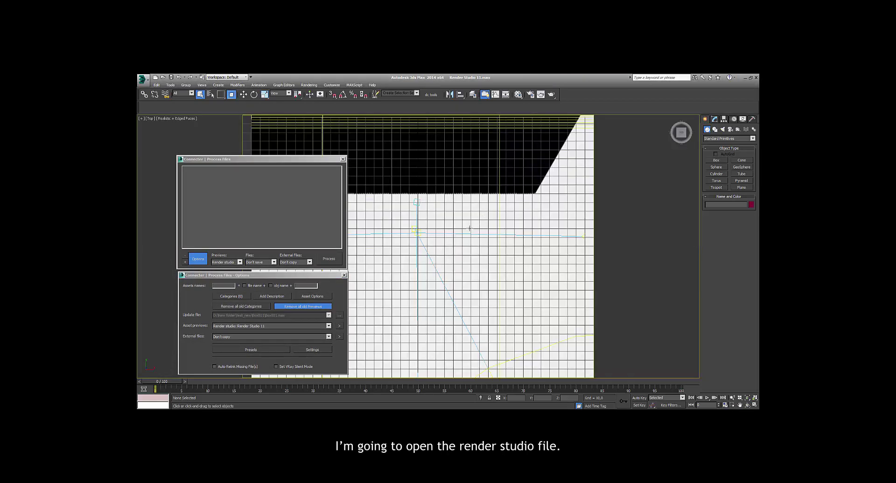
scroll(480, 206, "down", 4)
key("g")
scroll(457, 281, "up", 5)
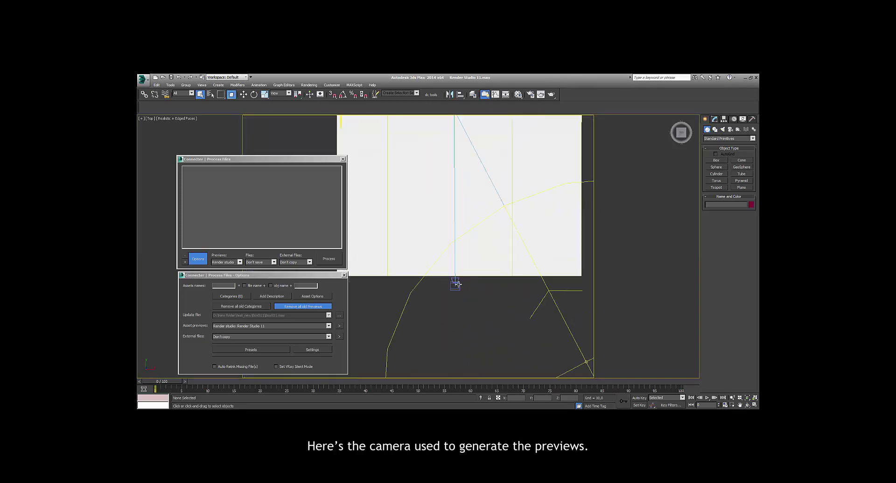
left_click(456, 282)
key("F3")
right_click(459, 226)
left_click(466, 229)
scroll(476, 262, "down", 4)
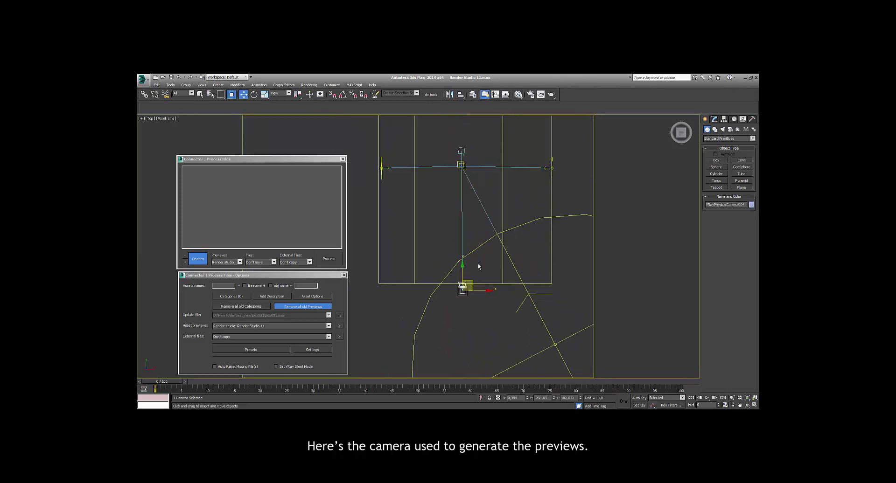
mouse_move(476, 274)
left_mouse_down("shift")
mouse_move(444, 258)
mouse_move(416, 265)
mouse_move(434, 238)
left_mouse_up("shift")
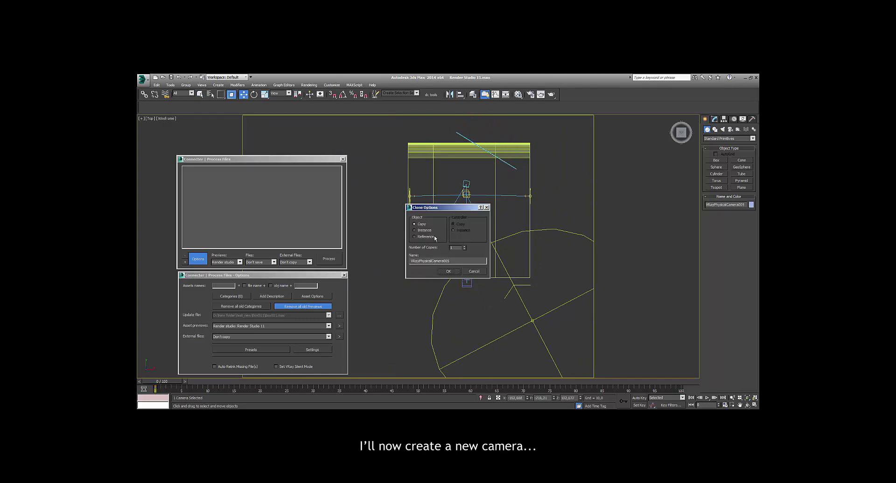
- Create the camera copy VRayPhysicalCamera005 and orbit its shaded camera view slightly to reframe
left_click(448, 271)
key("c")
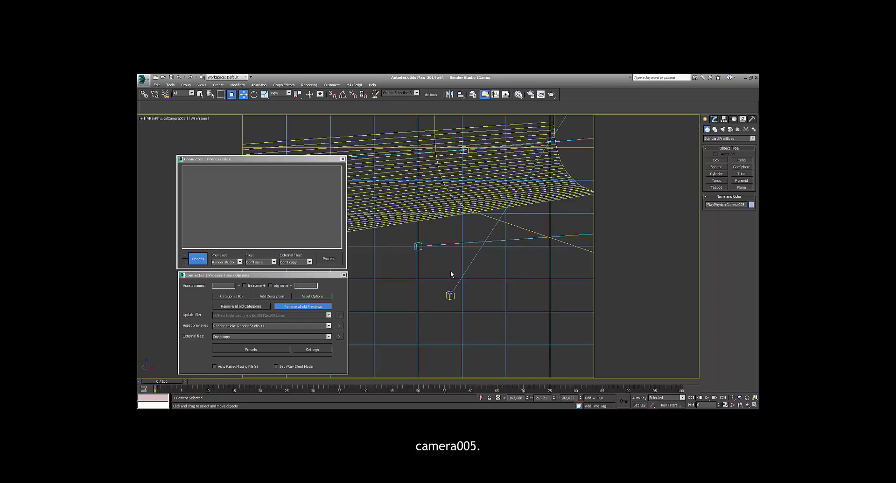
key("F3")
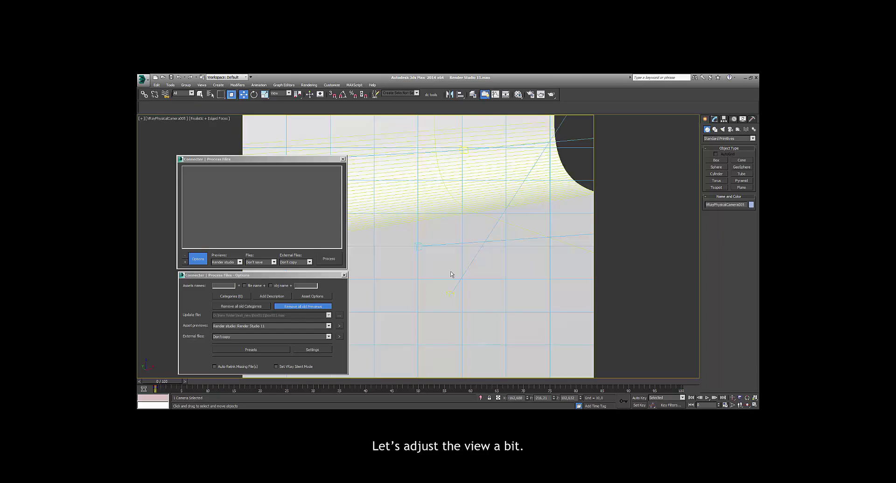
left_click(746, 404)
left_click_drag(444, 237, 441, 227)
right_click(443, 227)
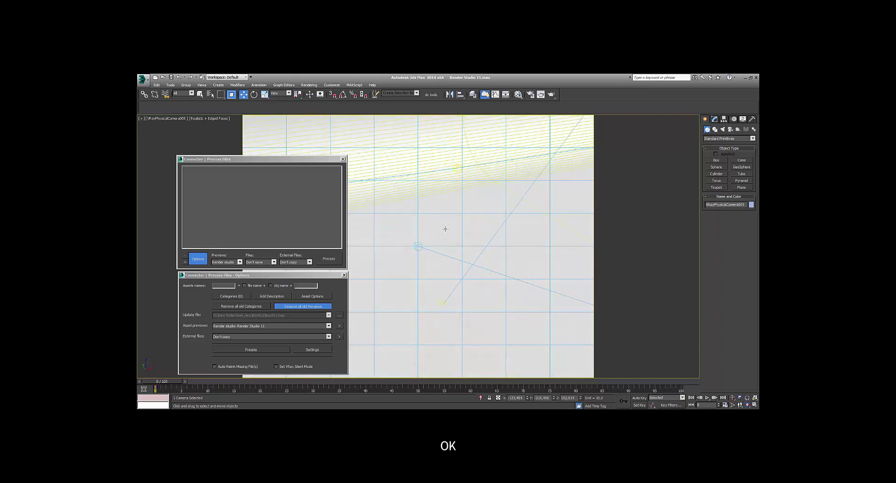
- Save Render Studio 11.max from the application menu
left_click(142, 81)
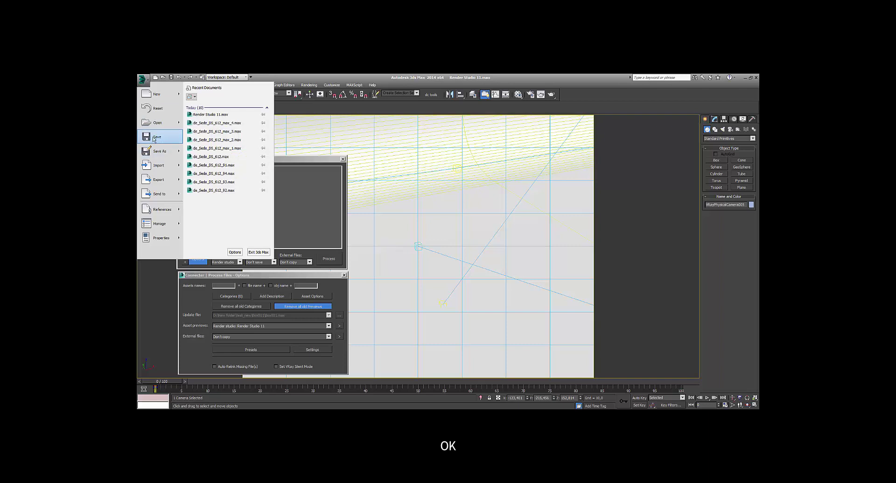
left_click(178, 137)
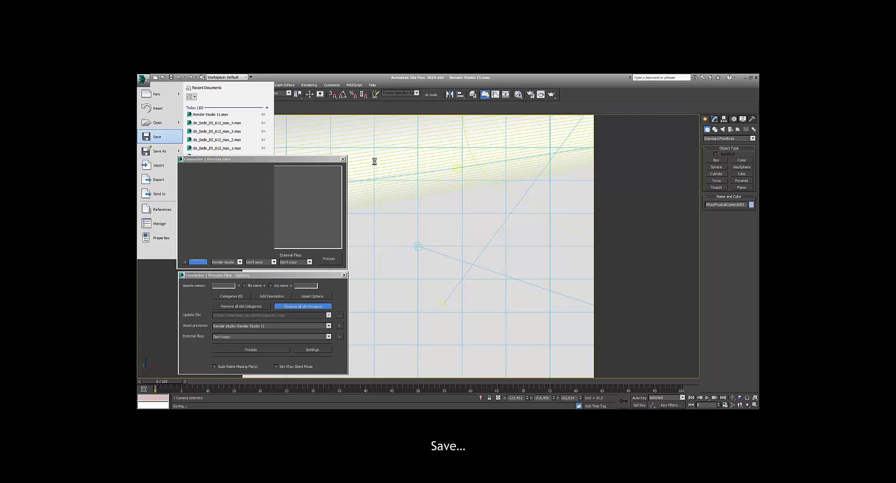
left_click_drag(322, 161, 483, 125)
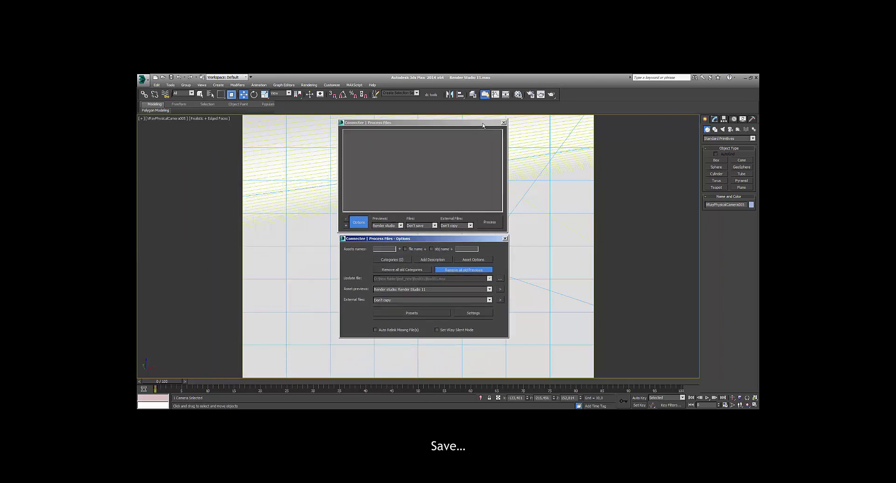
- Add de_Sede_DS_612_max_1.max and de_Sede_DS_612_max_2.max to the Process Files list
left_click(483, 125)
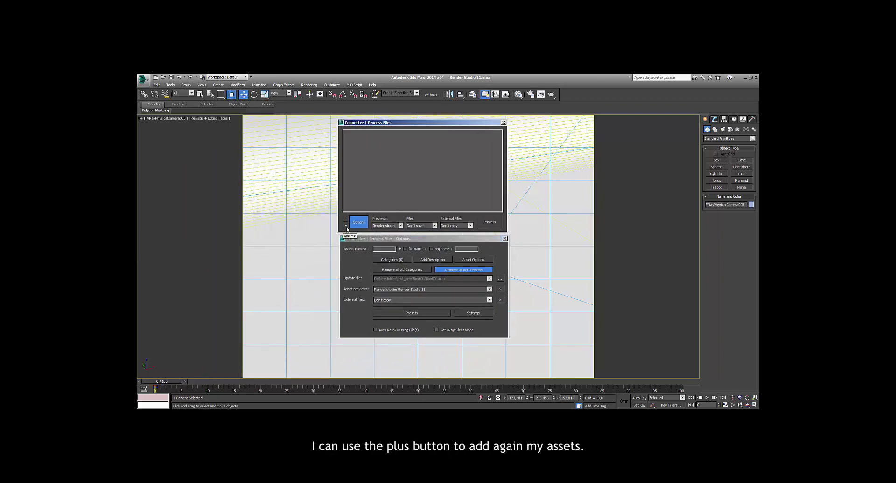
left_click(346, 227)
key("alt+Tab")
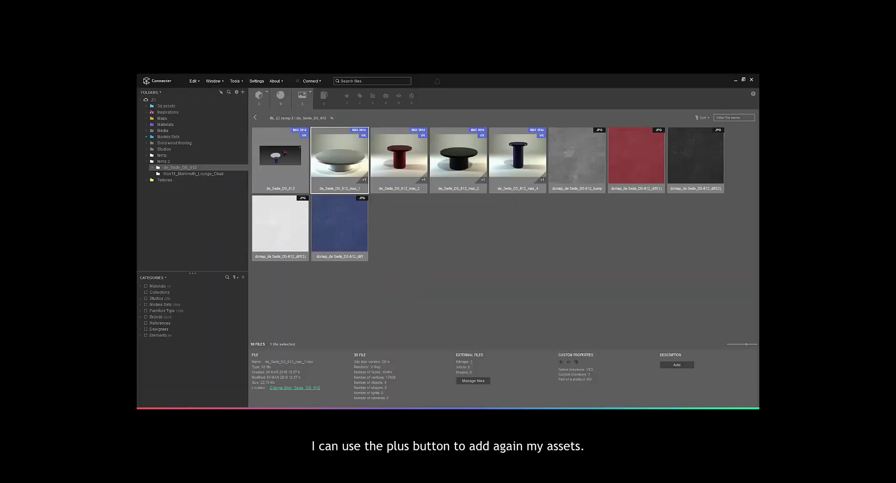
key("alt+Tab")
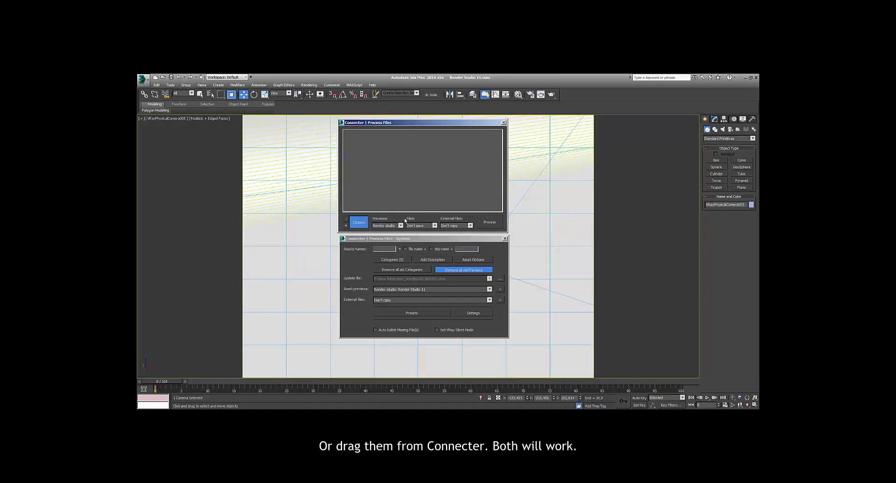
left_click(347, 226)
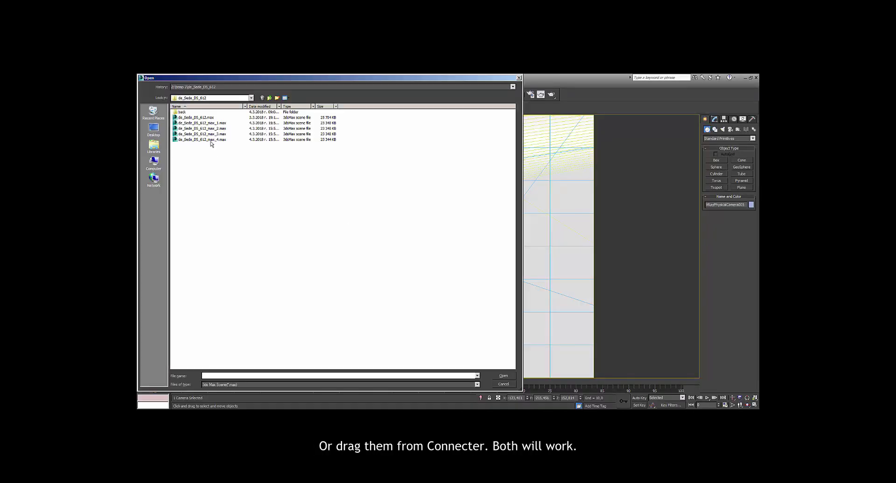
left_click(212, 123)
left_click(213, 139)
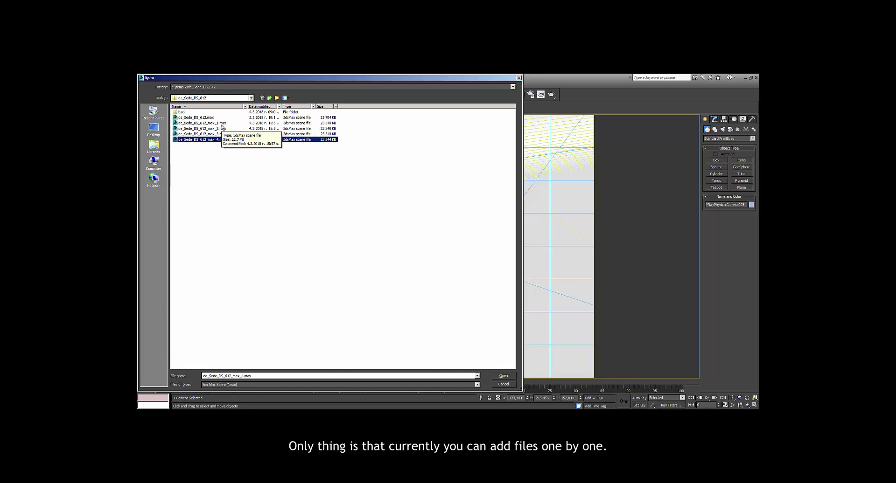
double_click(221, 124)
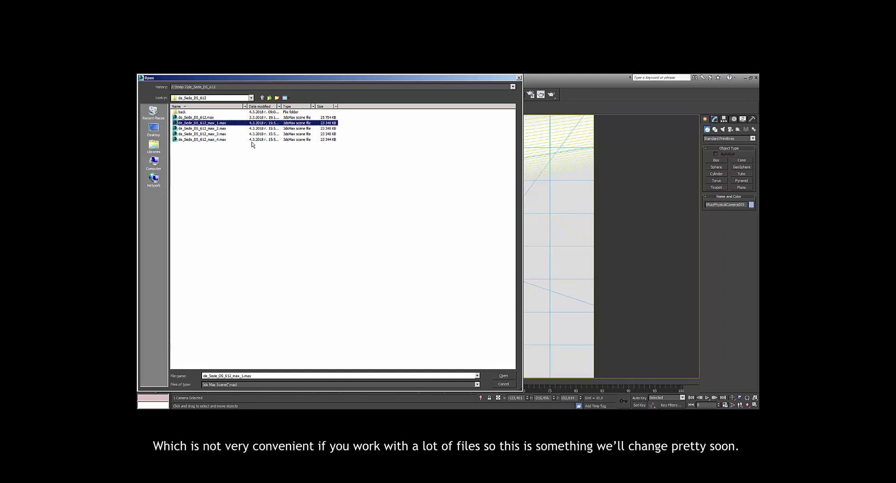
left_click(346, 225)
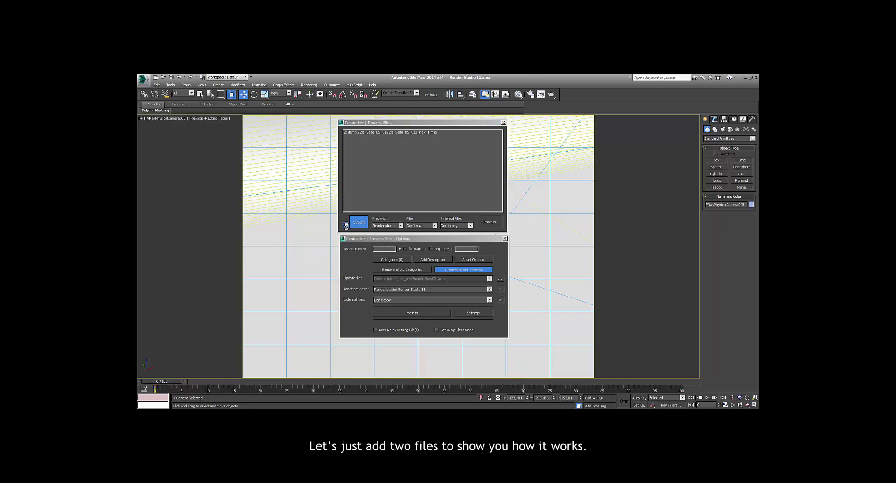
left_click(198, 129)
key("Return")
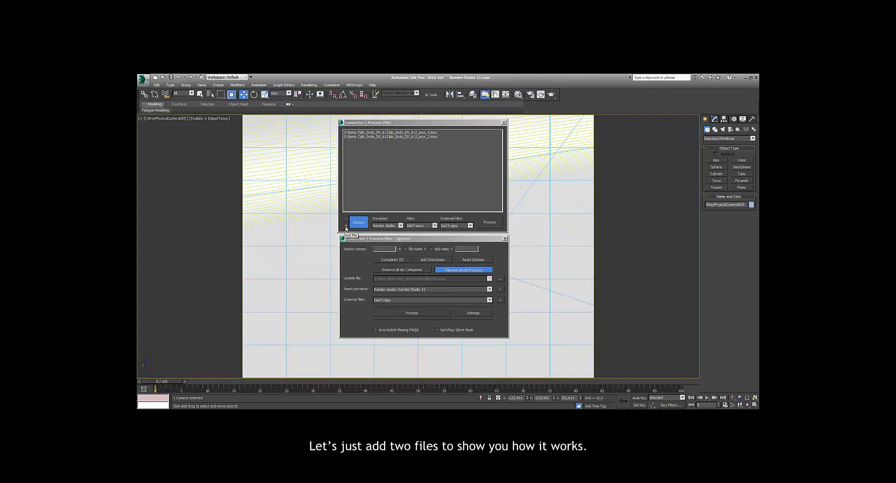
- Remove both queued table scenes from the batch list
left_click(381, 134)
left_click(381, 137, "shift")
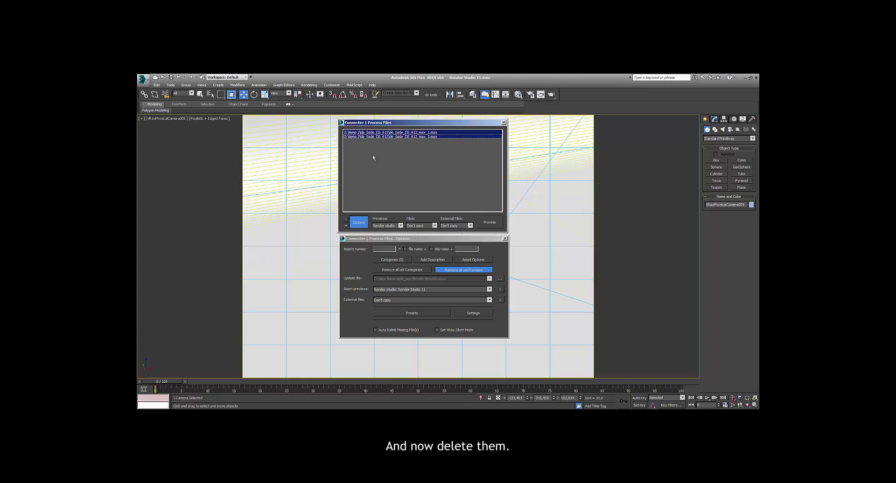
left_click(347, 220)
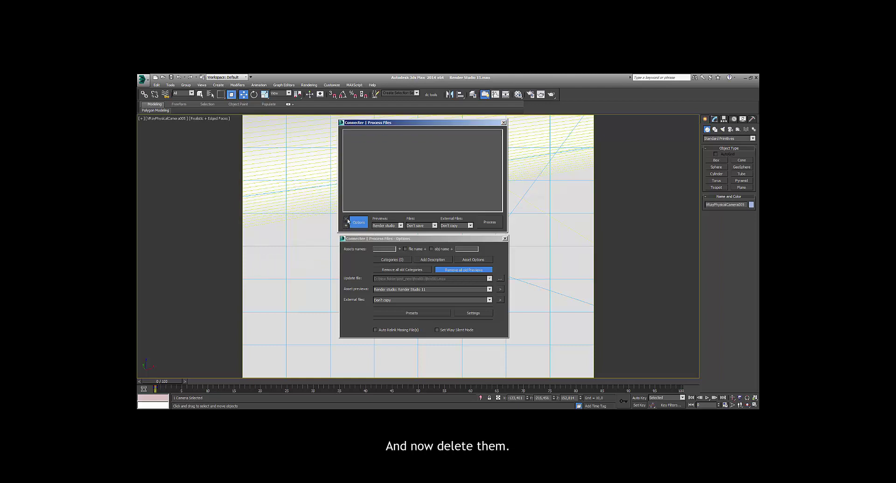
- Close the Connecter batch windows and select the four table assets in Connecter
left_click(504, 123)
key("alt+Tab")
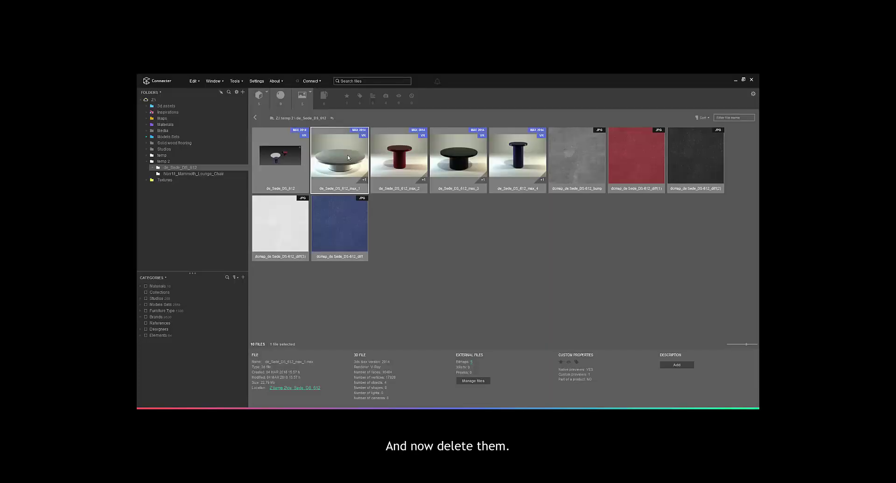
left_click(510, 161, "shift")
- Drop the four table scenes from Connecter into 3ds Max as a Generate Previews batch
left_click_drag(510, 161, 426, 273)
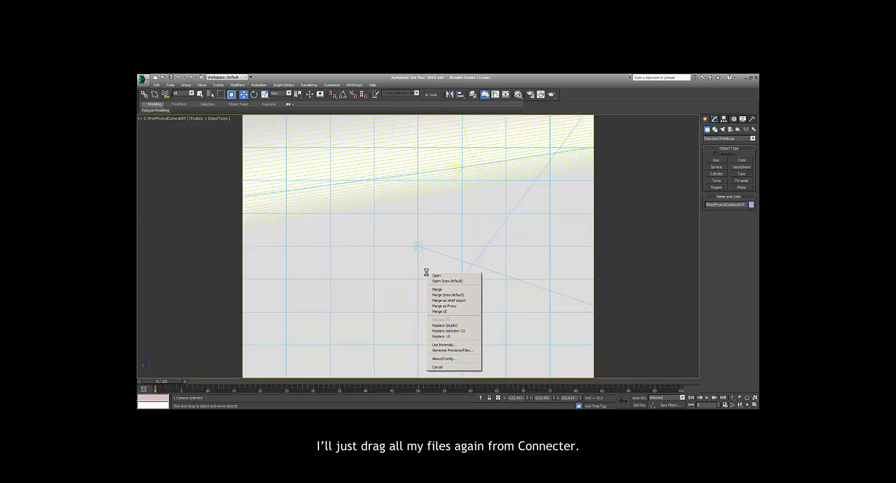
left_click(443, 351)
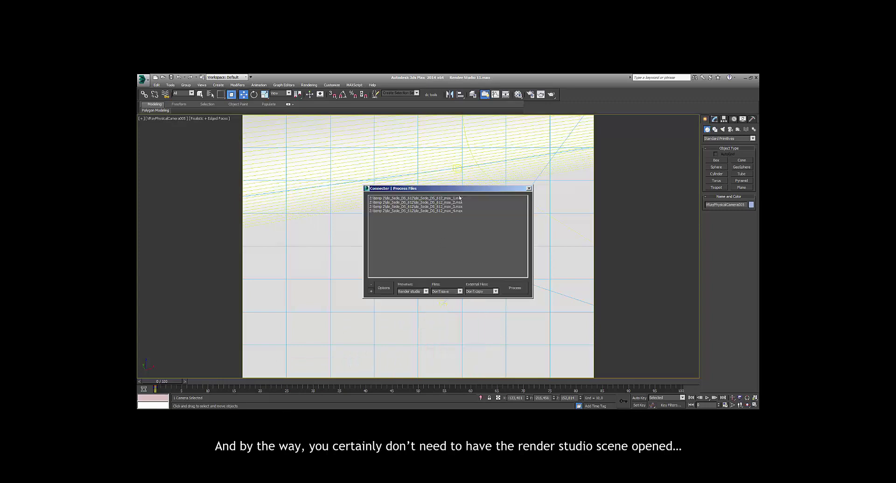
left_click_drag(461, 191, 434, 116)
- Set previews to render from VRayPhysicalCamera005 with Remove all old Previews turned off
left_click(362, 214)
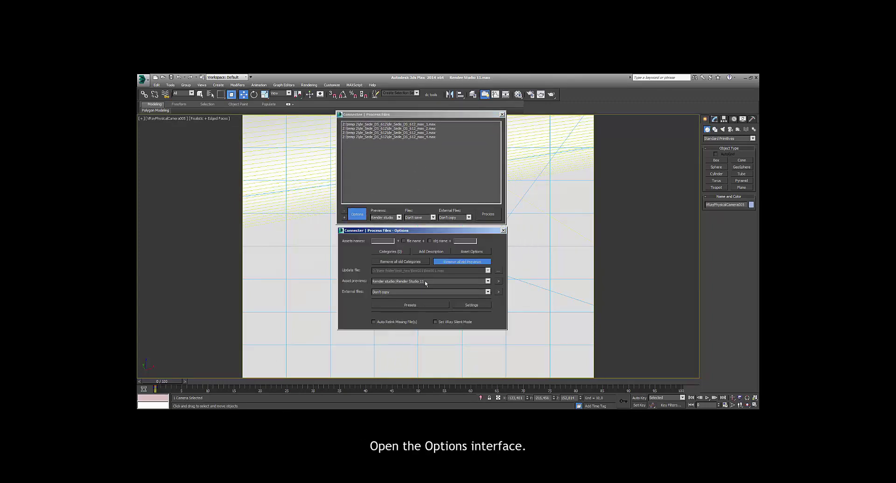
left_click(498, 282)
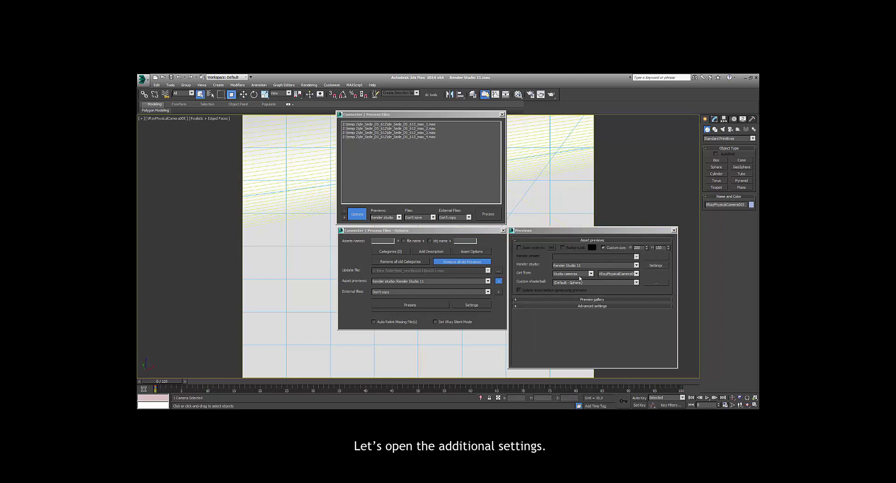
left_click(620, 275)
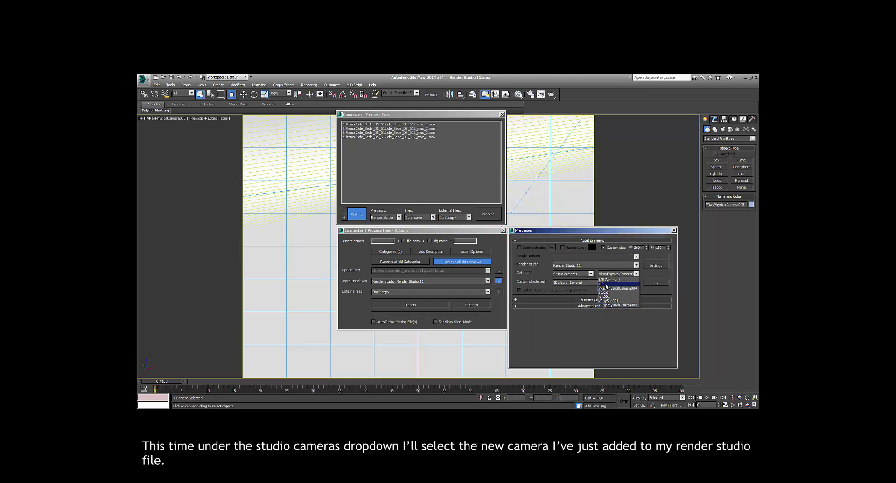
left_click(631, 306)
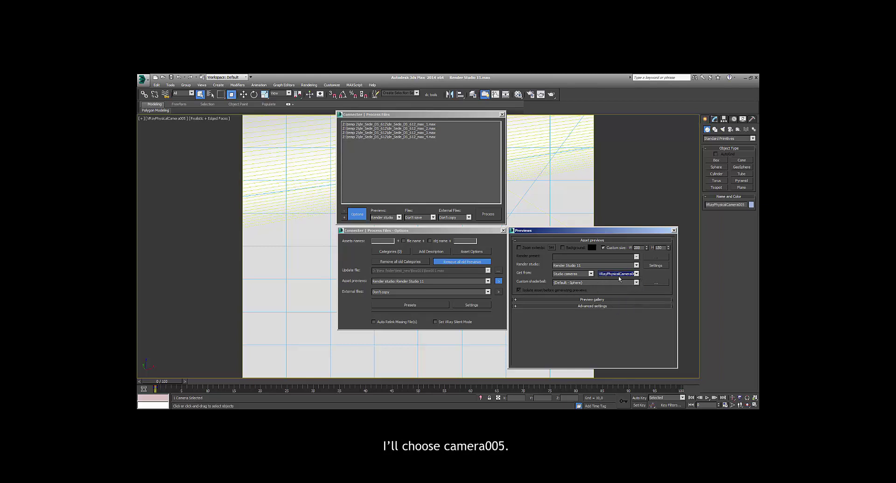
left_click(453, 263)
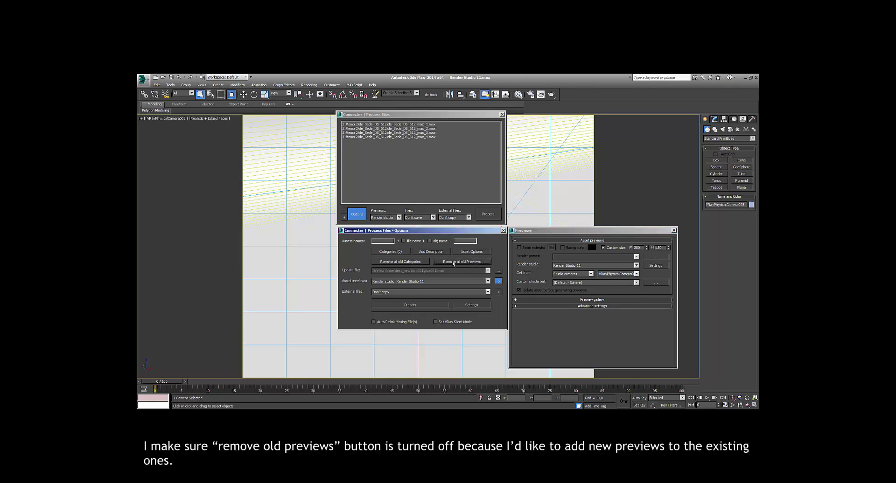
- Process the four table files to render new previews, then confirm the Processed files message
left_click(486, 215)
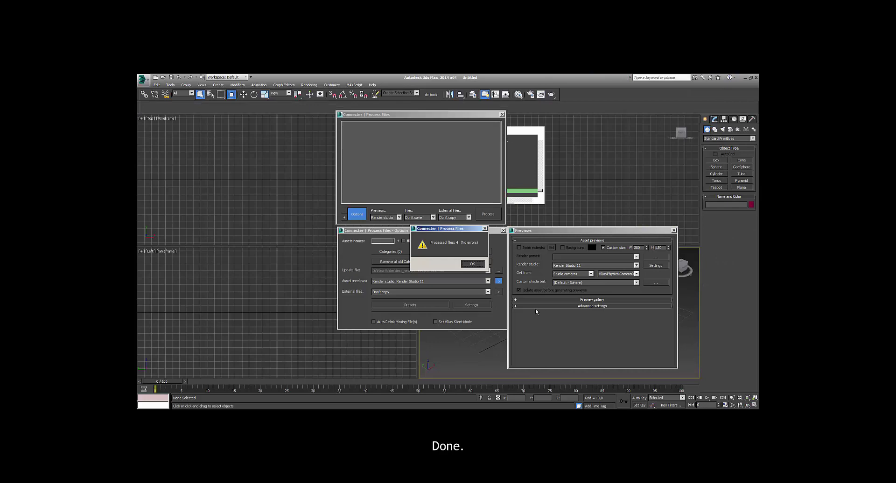
left_click(471, 265)
- Return to Connecter and open the de_Sede_DS_612_max_1 preview viewer
key("alt+Tab")
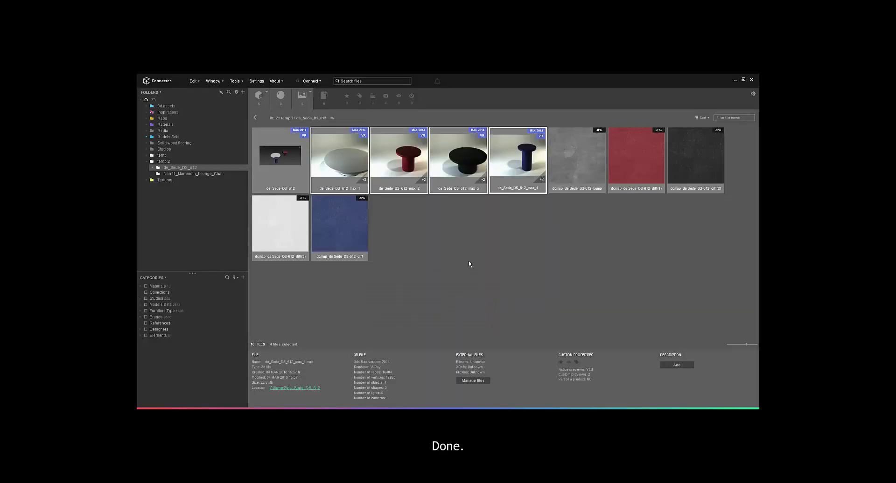
double_click(349, 158)
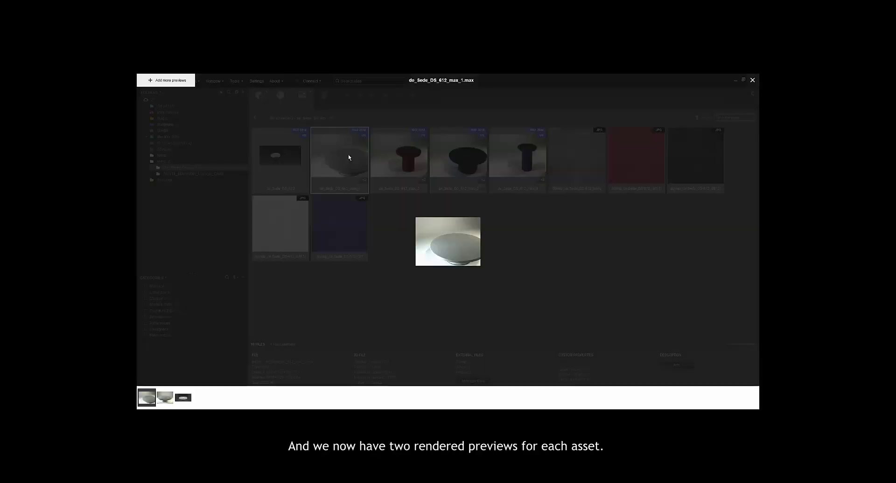